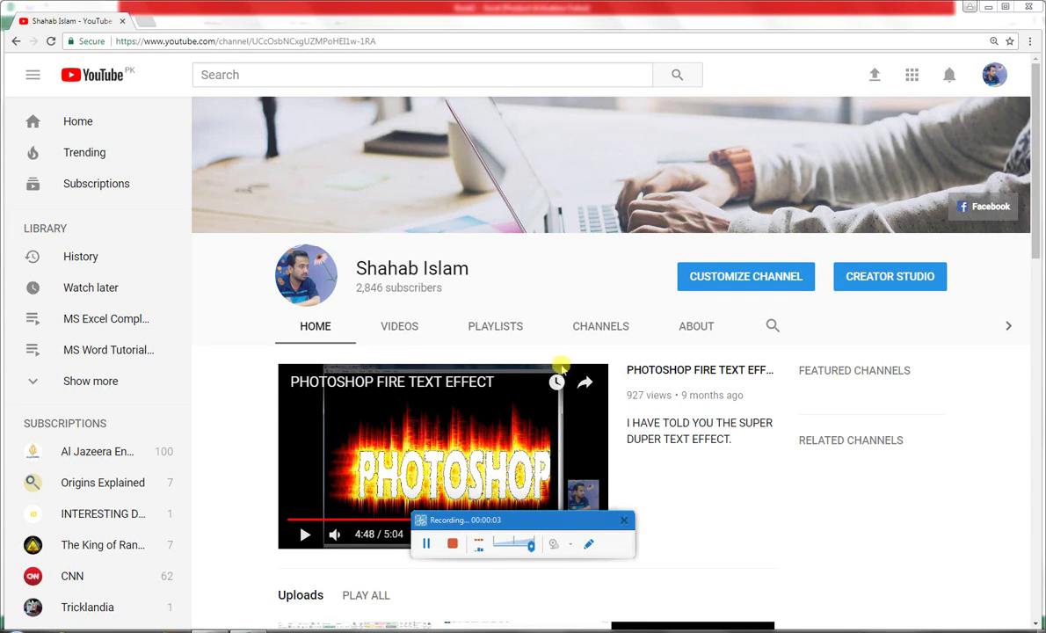
Switch from the YouTube channel page in Chrome to the blank Book1 workbook in Excel
drag(507, 527, 507, 594)
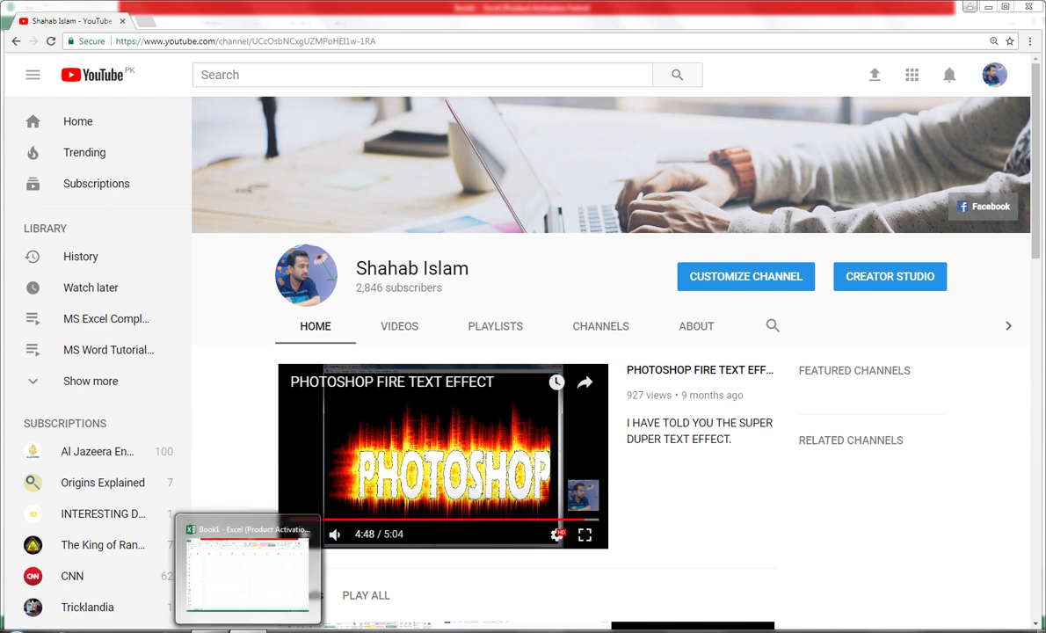
click(238, 607)
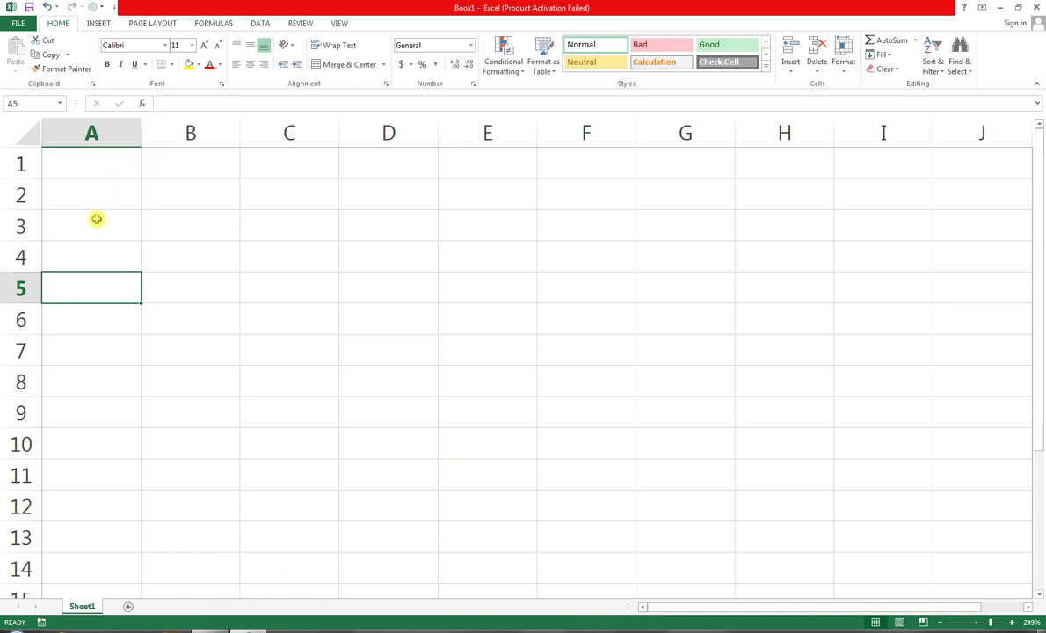
Enter the headings S NO, G. R NO, AD.DATE, NAME and FACULTY across A5:E5
click(95, 220)
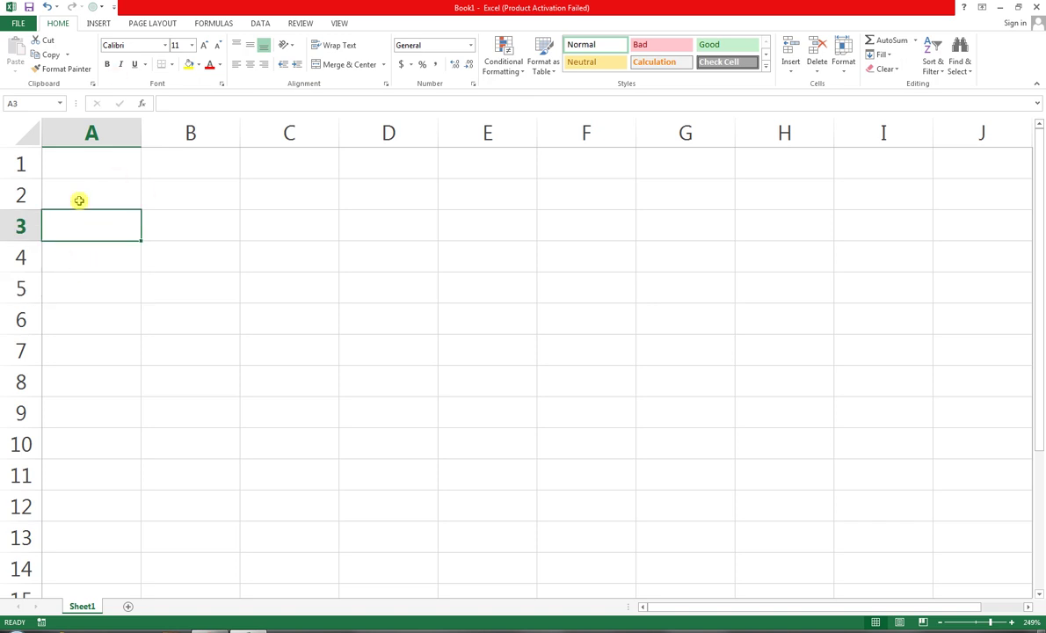
click(117, 258)
key(Down)
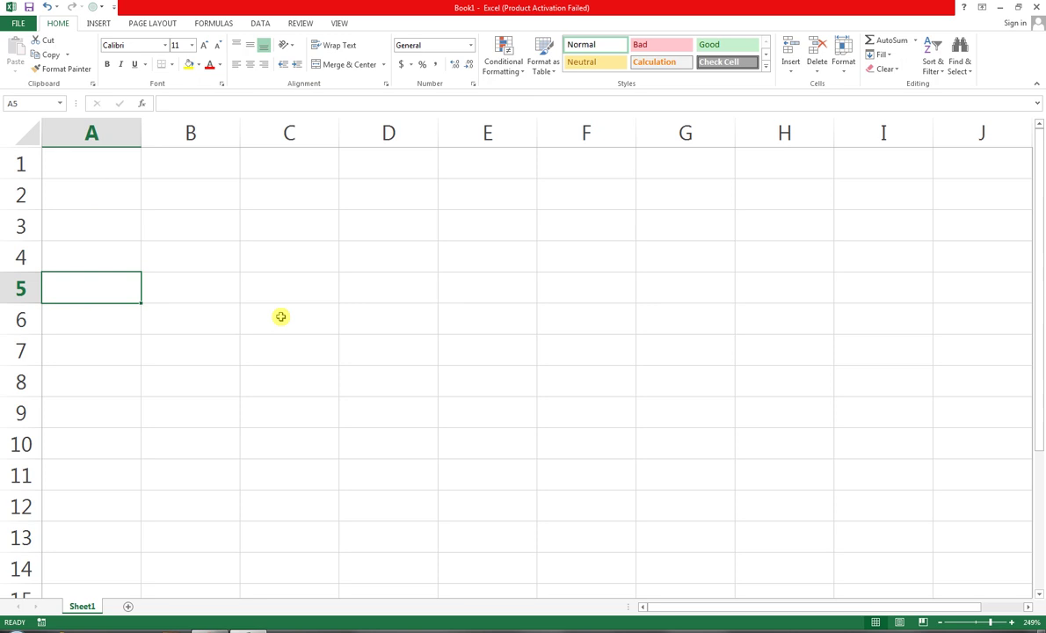
text(s n)
key(Tab)
key(Left)
text(S NO)
key(Tab)
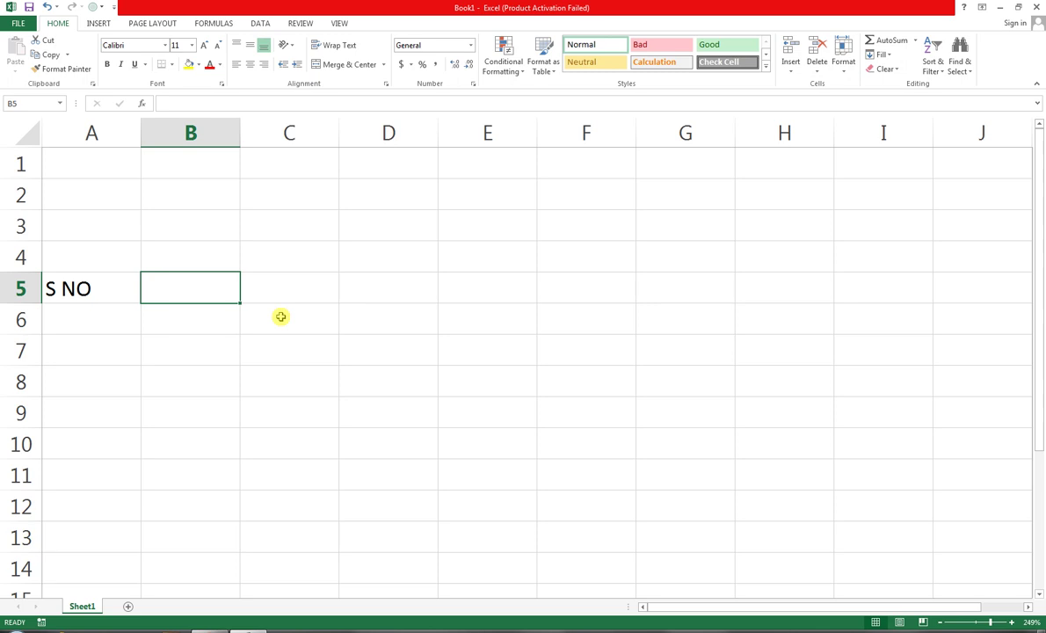
text(G. R NO)
key(Tab)
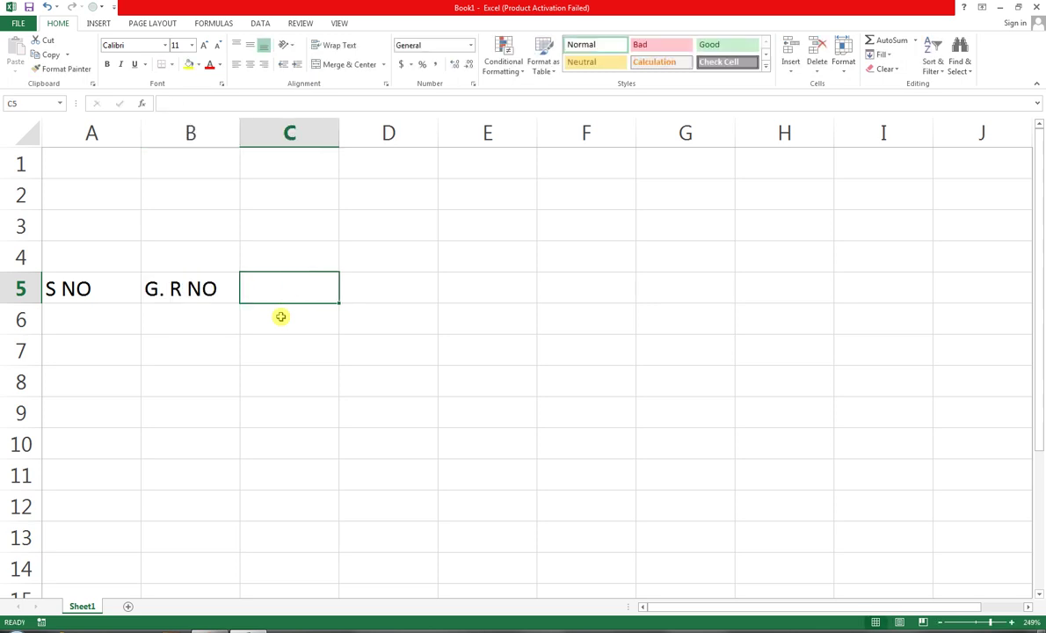
text(A)
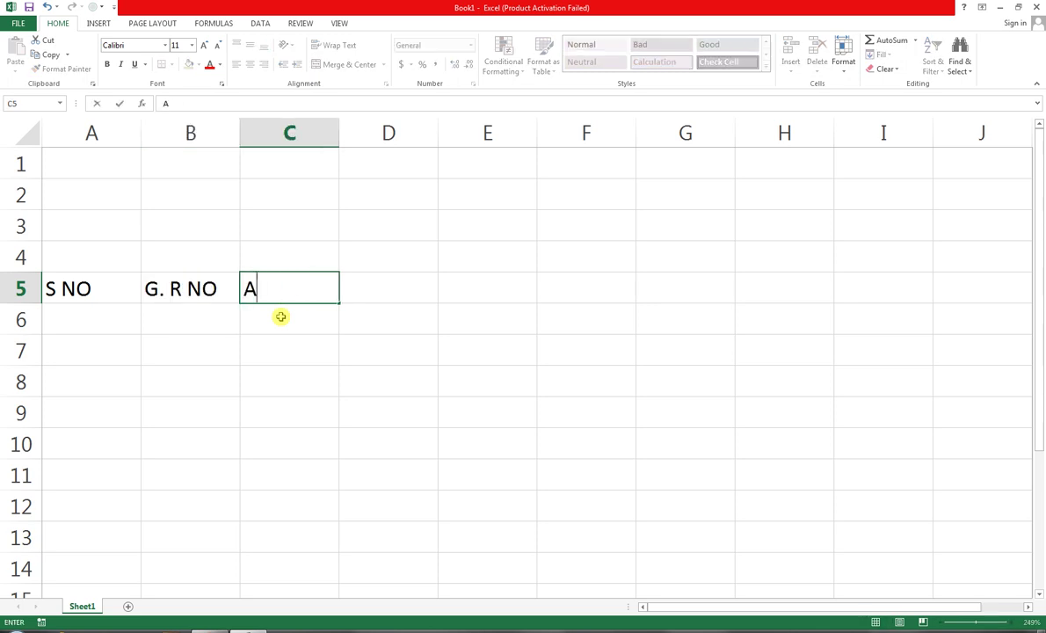
text(D.DAT)
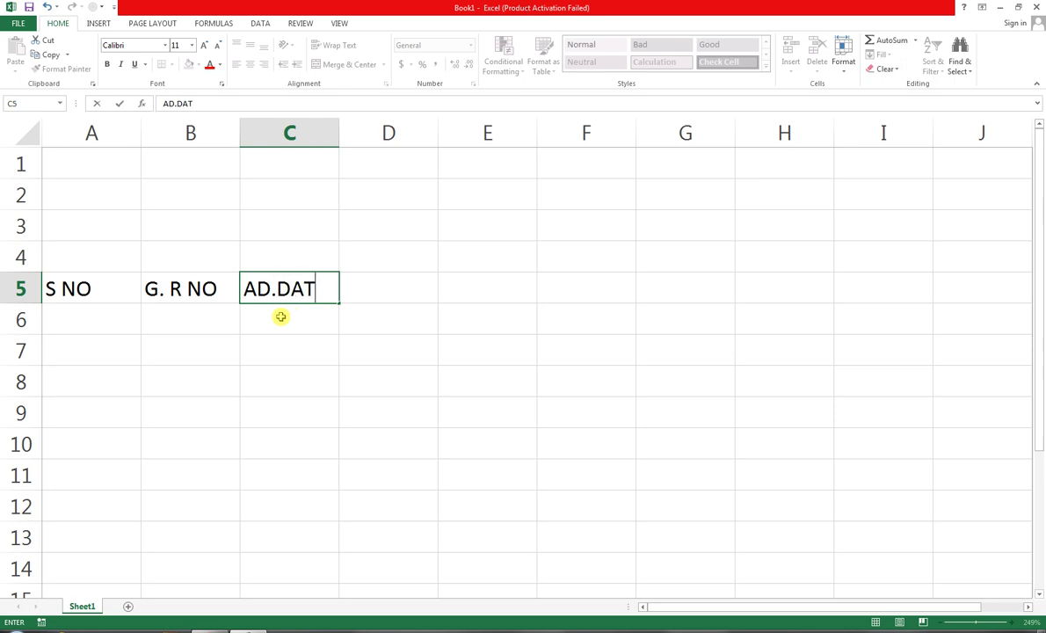
text(E)
key(Tab)
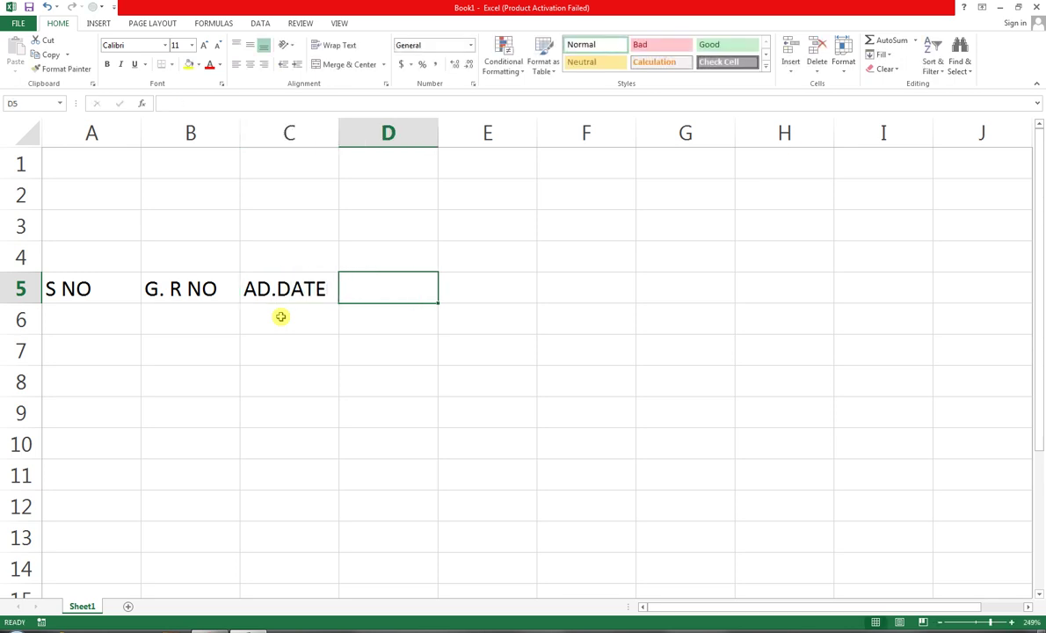
text(NAME)
key(Tab)
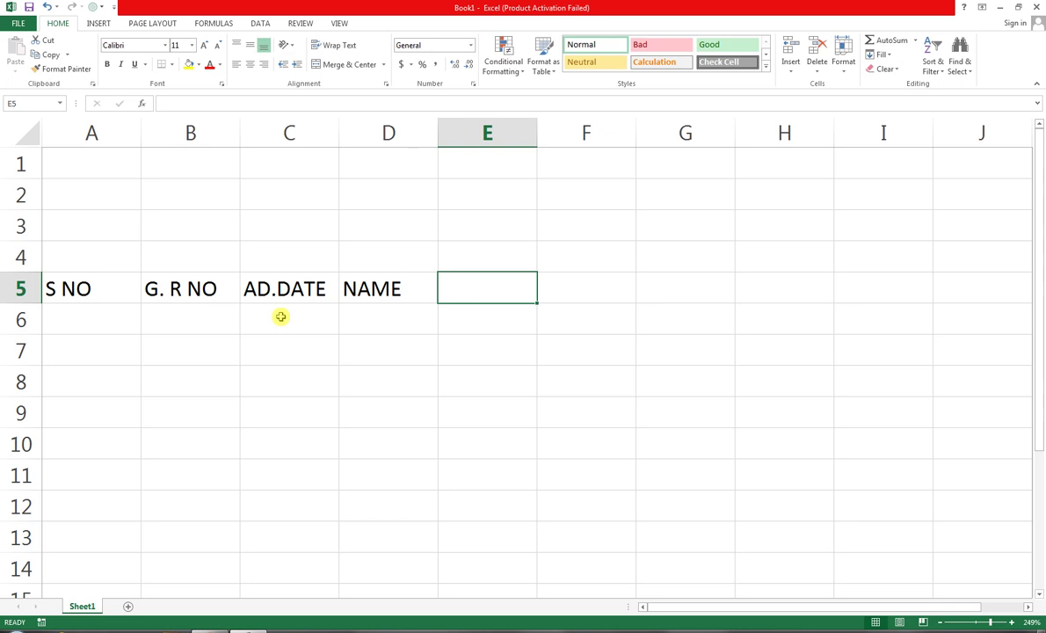
text(FA)
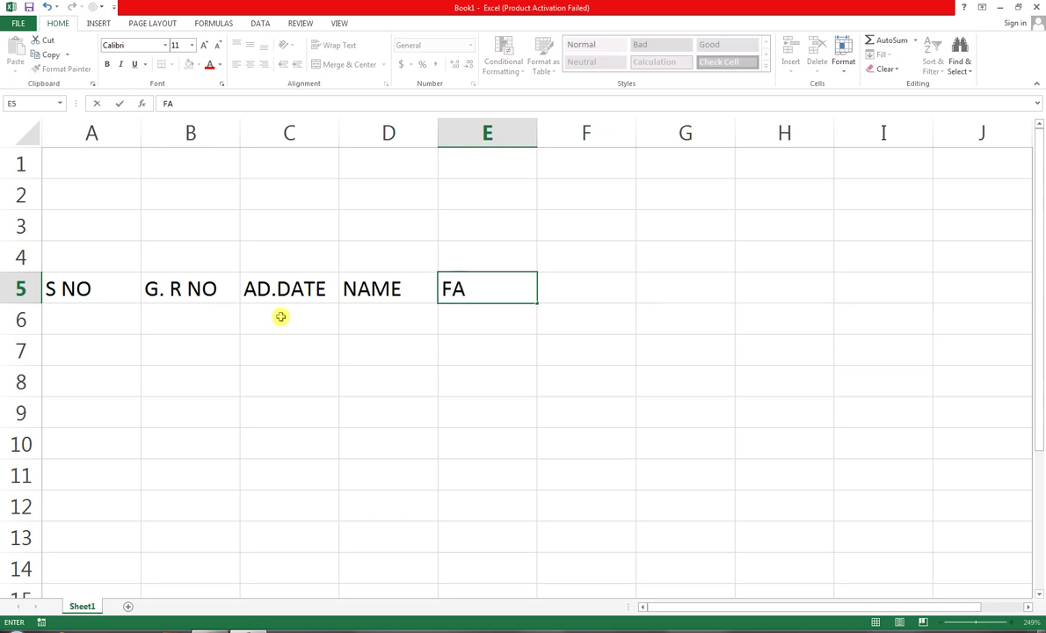
text(CULTY)
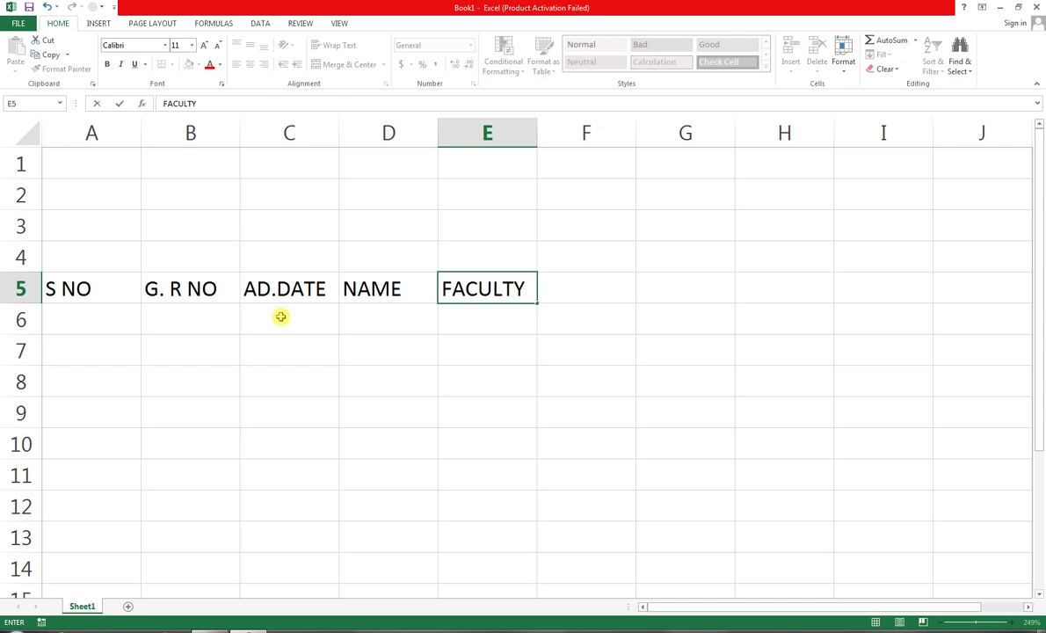
key(ctrl+Return)
Add the headings TIMING, FEES, PAID, BALANEC and DUE DATE across F5:J5
key(Tab)
text(TI)
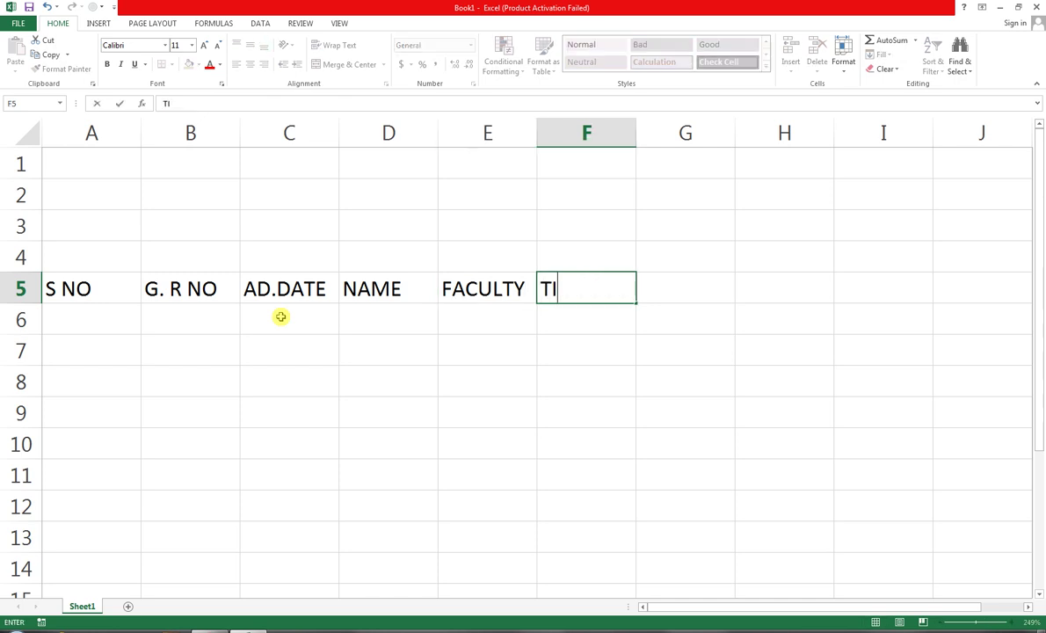
text(MING)
key(Tab)
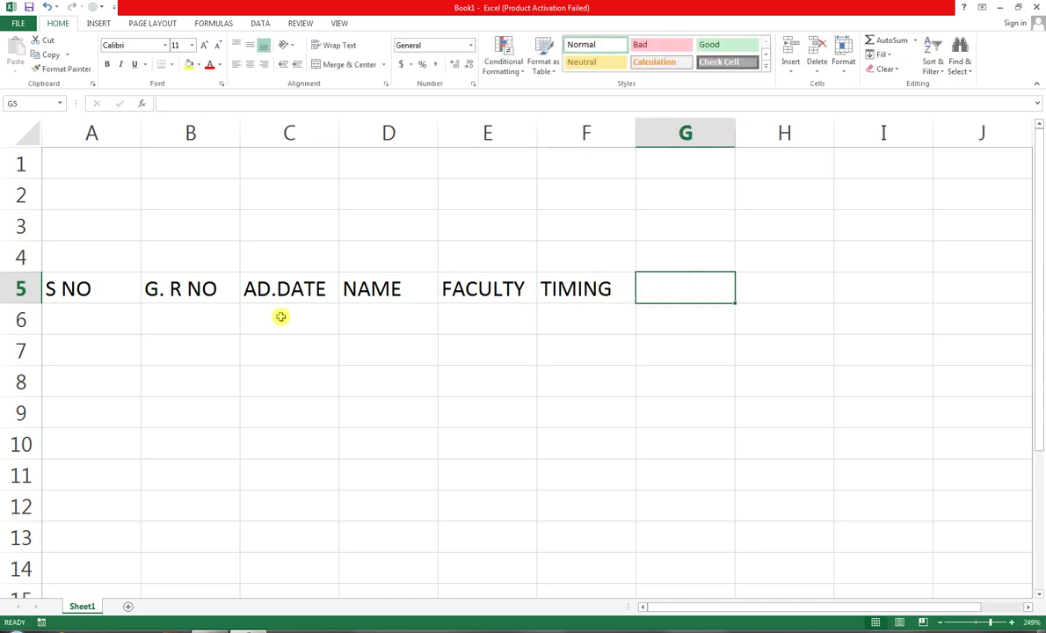
text(FEE)
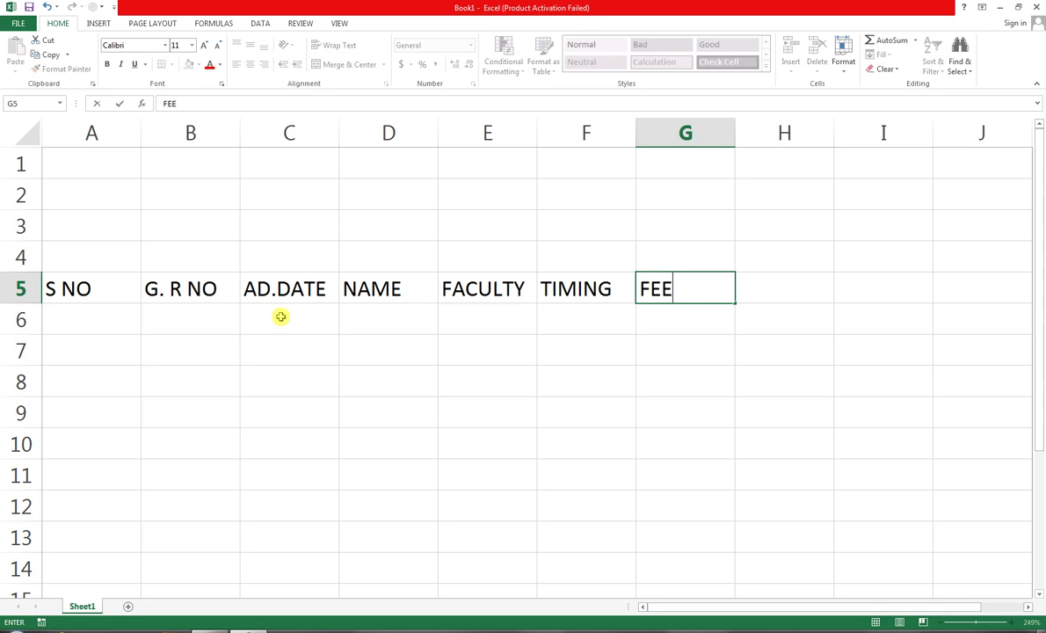
text(S)
key(Tab)
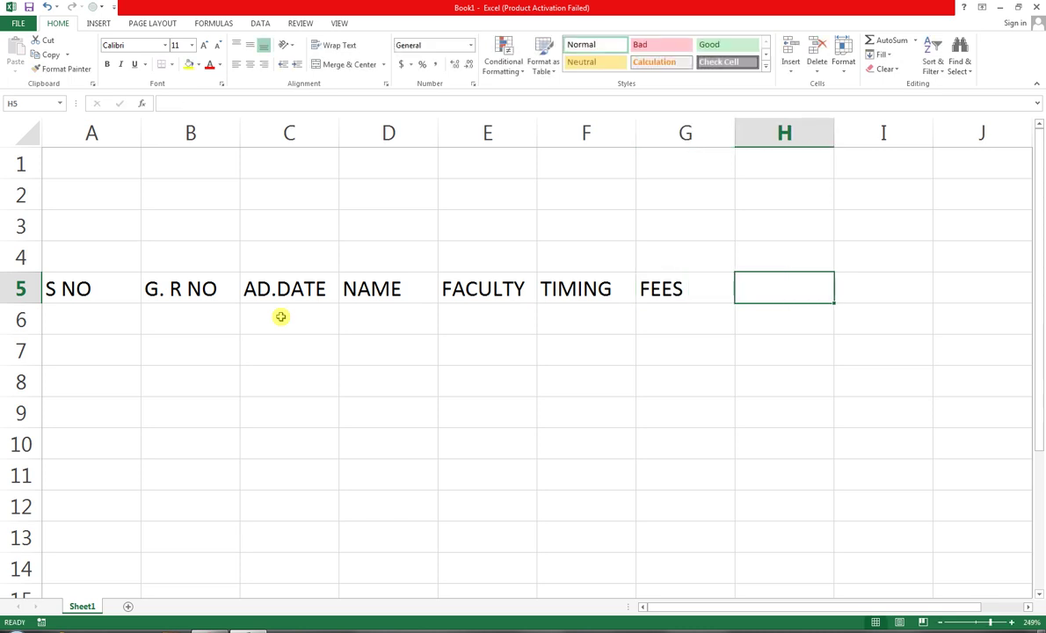
text(PAID)
key(Tab)
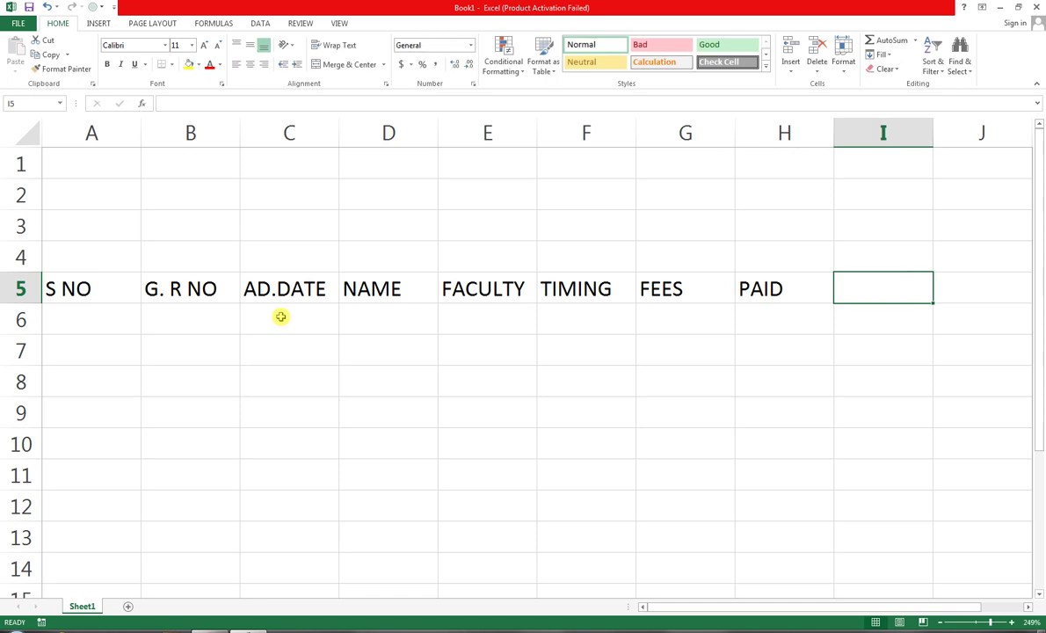
key(Tab)
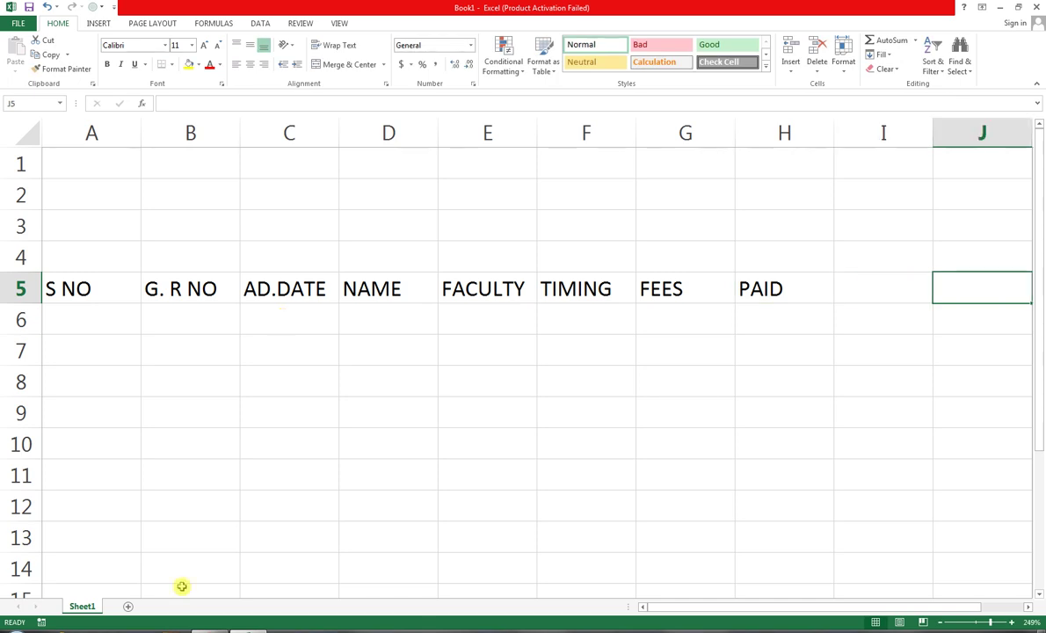
key(Left)
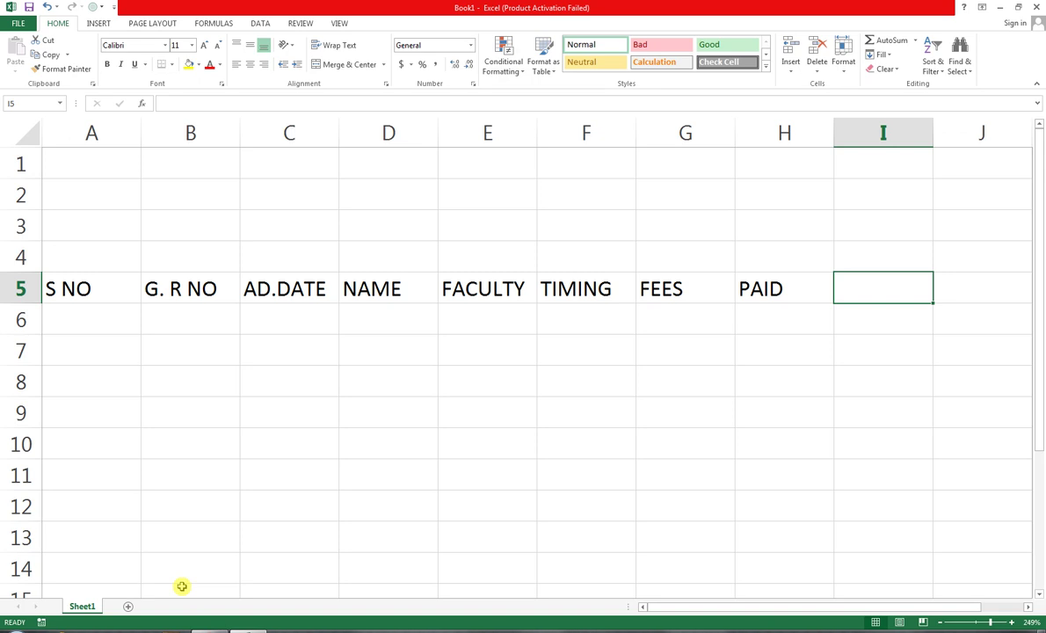
text(BALA)
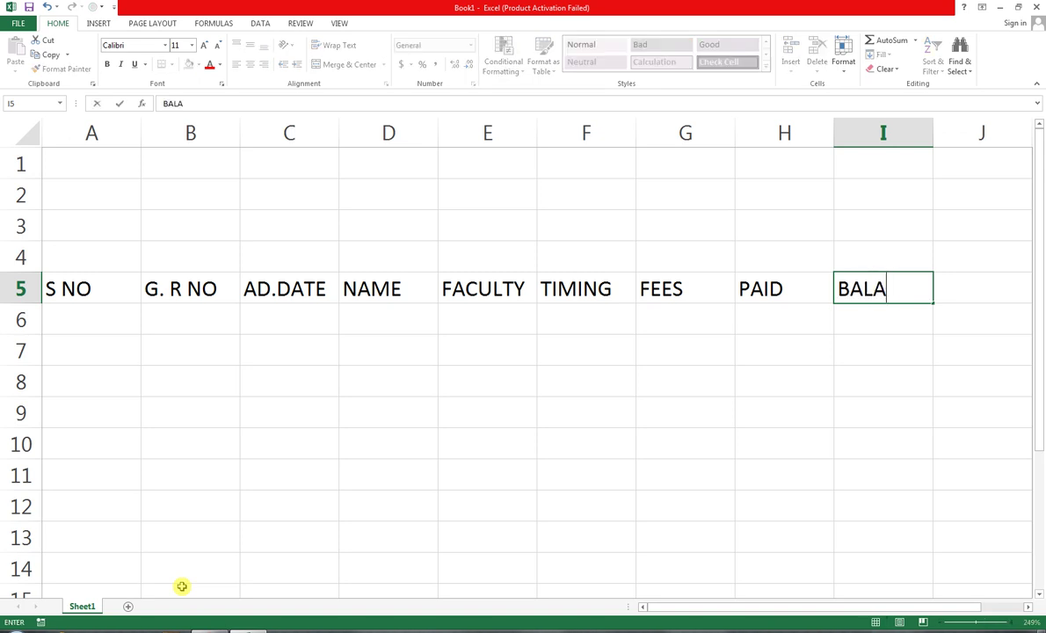
text(NE)
key(Tab)
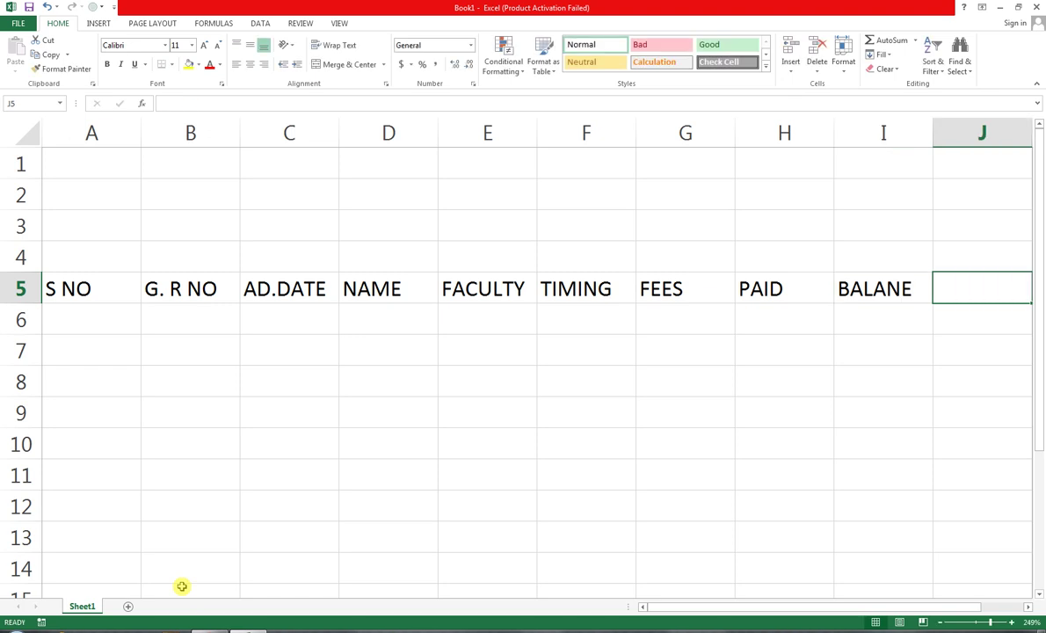
key(Left)
key(F2)
text(C)
key(Tab)
text(D)
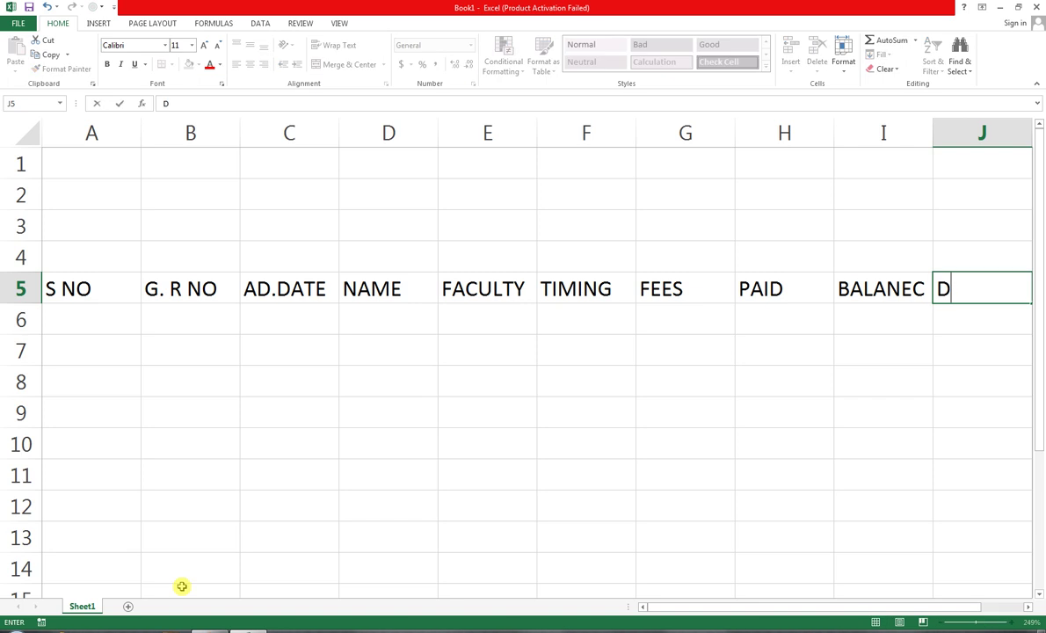
text(U)
text(E DATE)
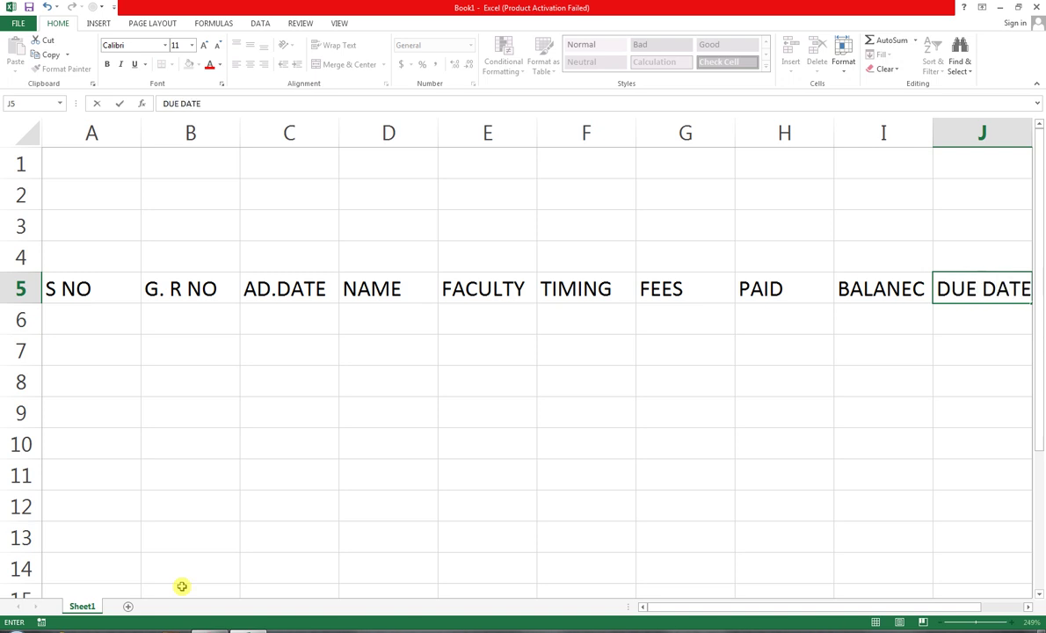
key(Return)
key(Left)
key(Left)
Enter 1 in A6 and fill serial numbers 1 through 9 down to A14
key(Left)
key(Left)
key(Left)
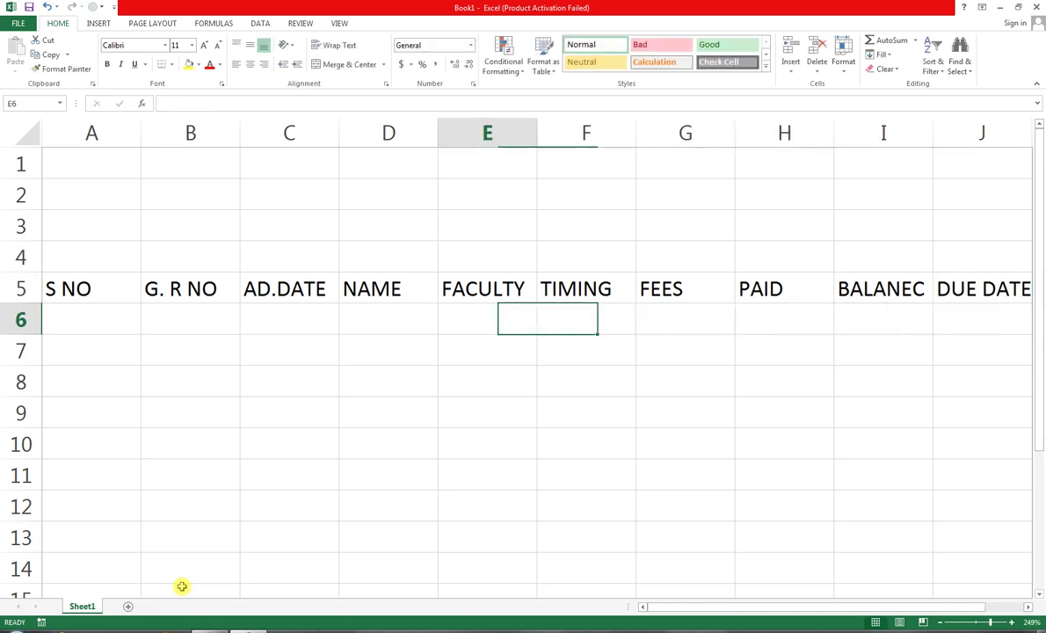
key(Left)
key(Left)
key(Left)
key(Left)
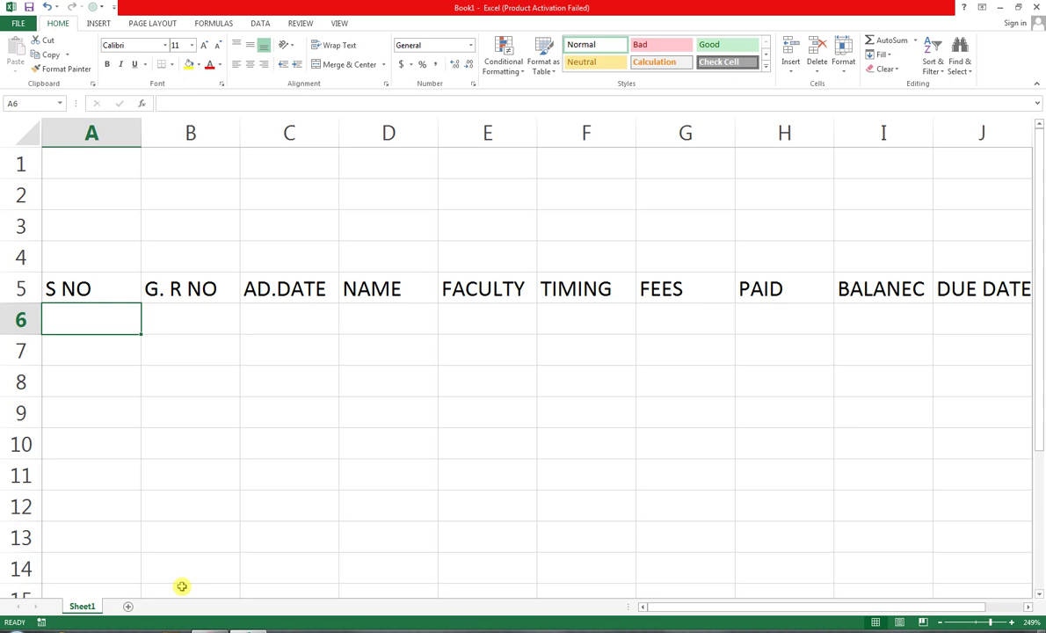
text(1)
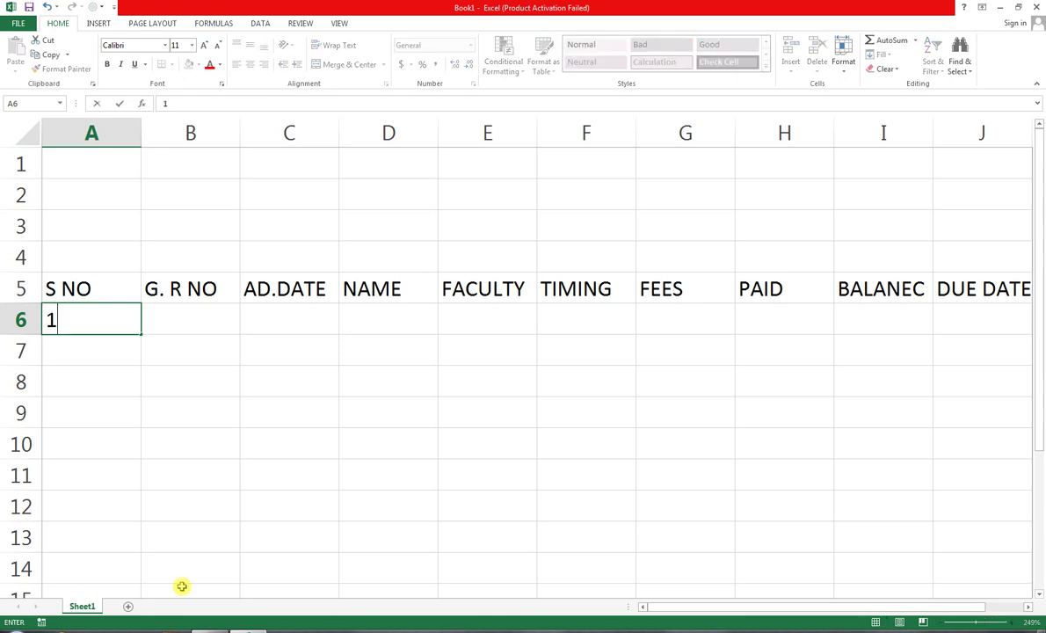
key(Return)
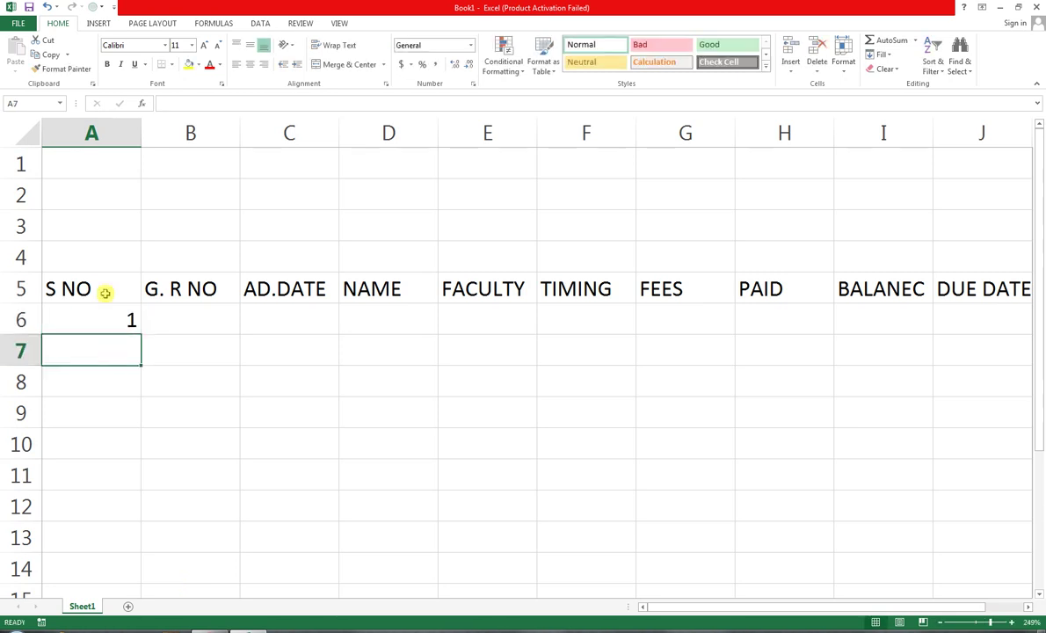
click(124, 328)
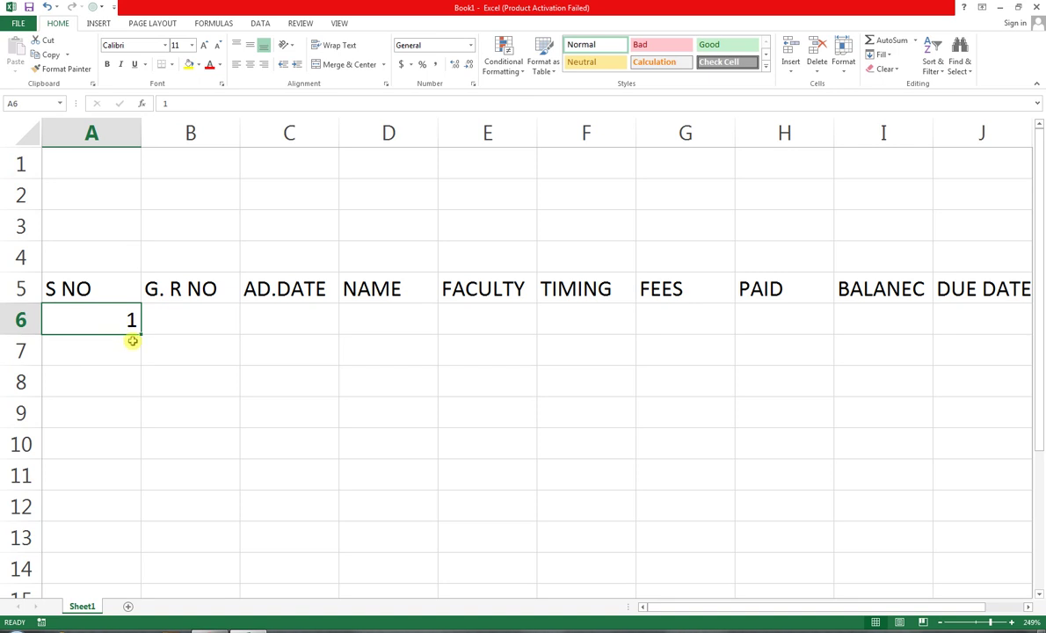
drag(141, 334, 124, 581)
Type F-1456 in B6 and fill registration numbers down to F-1464 in B14
click(153, 264)
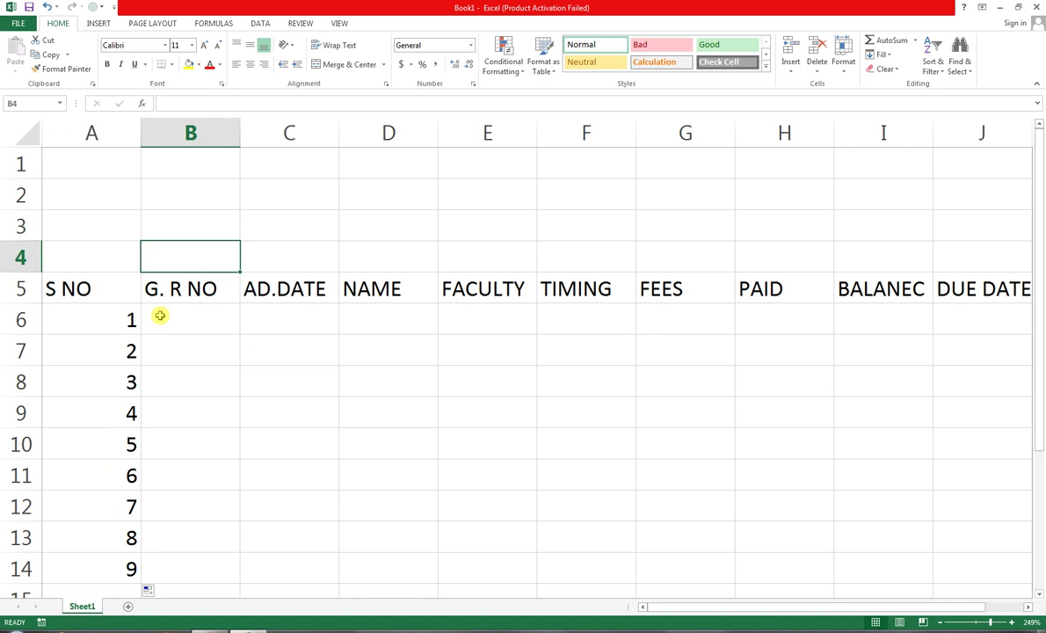
key(Down)
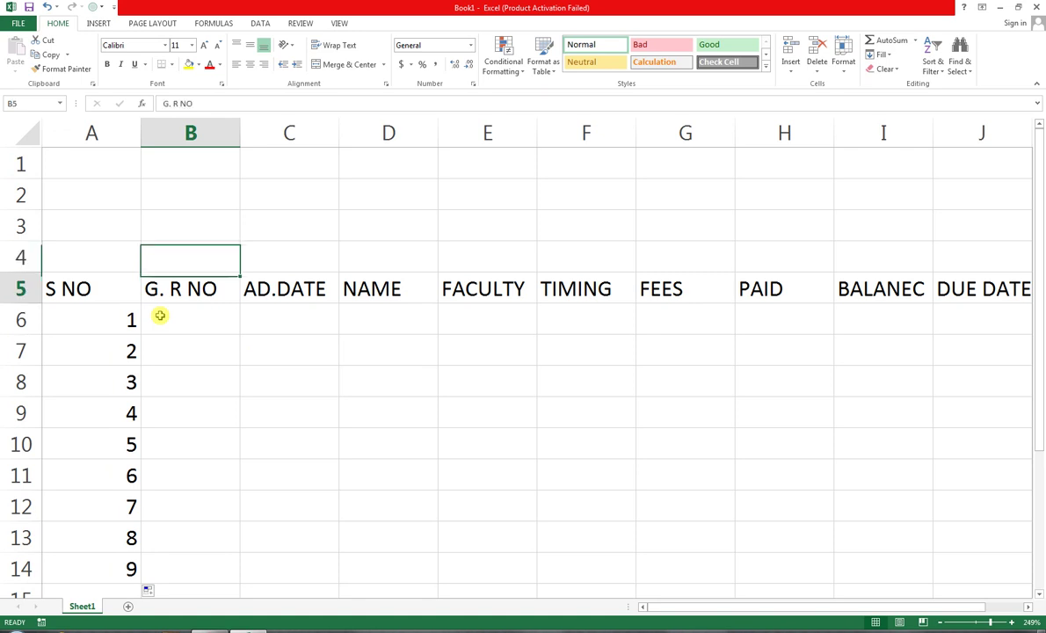
key(Down)
text(F-)
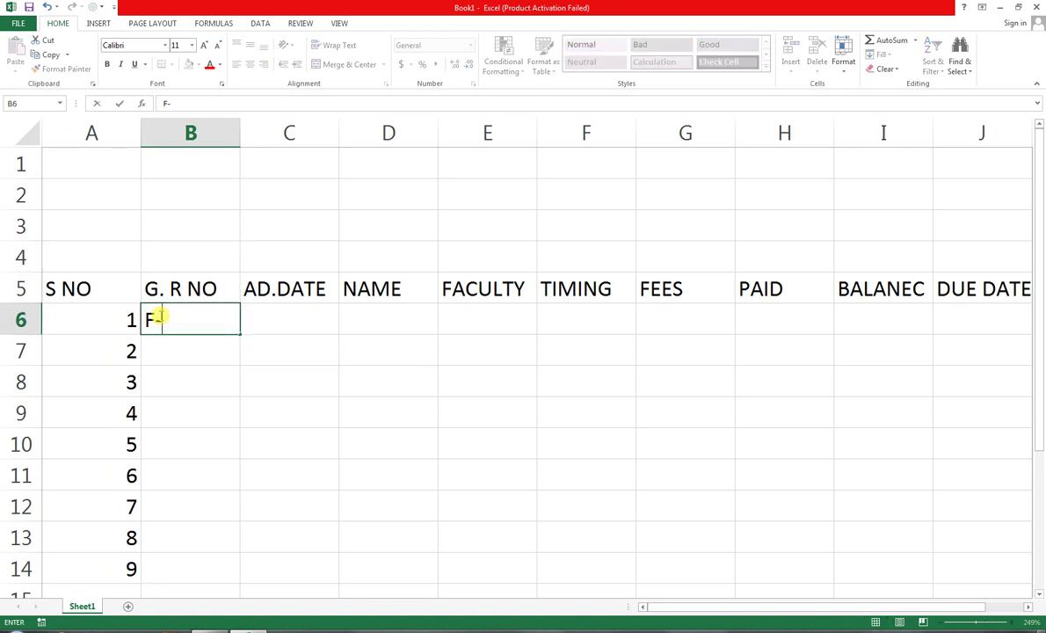
text(14)
text(56)
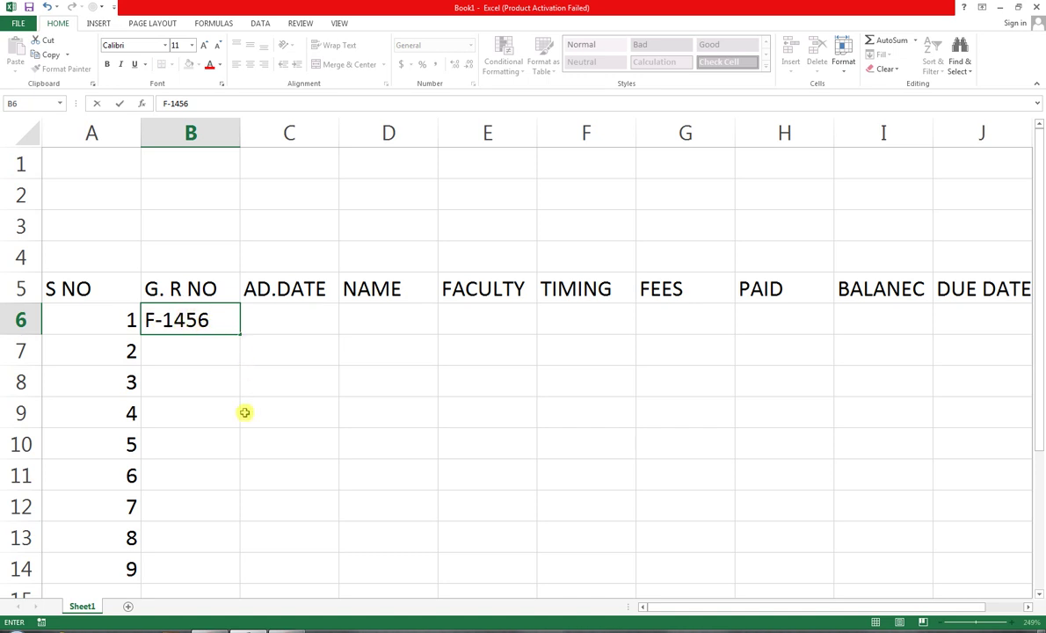
click(269, 374)
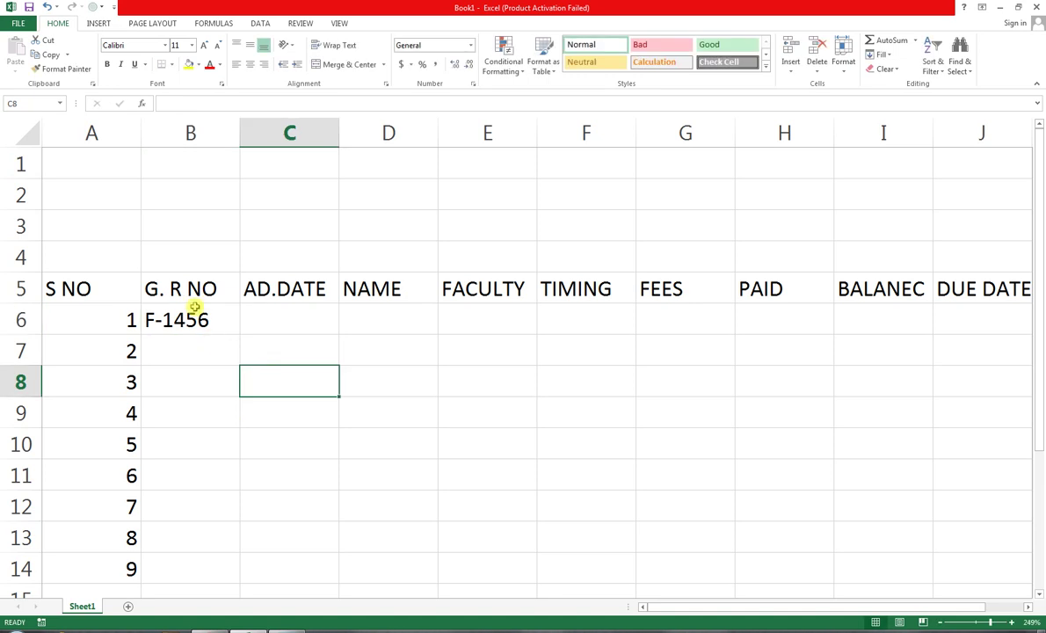
click(218, 321)
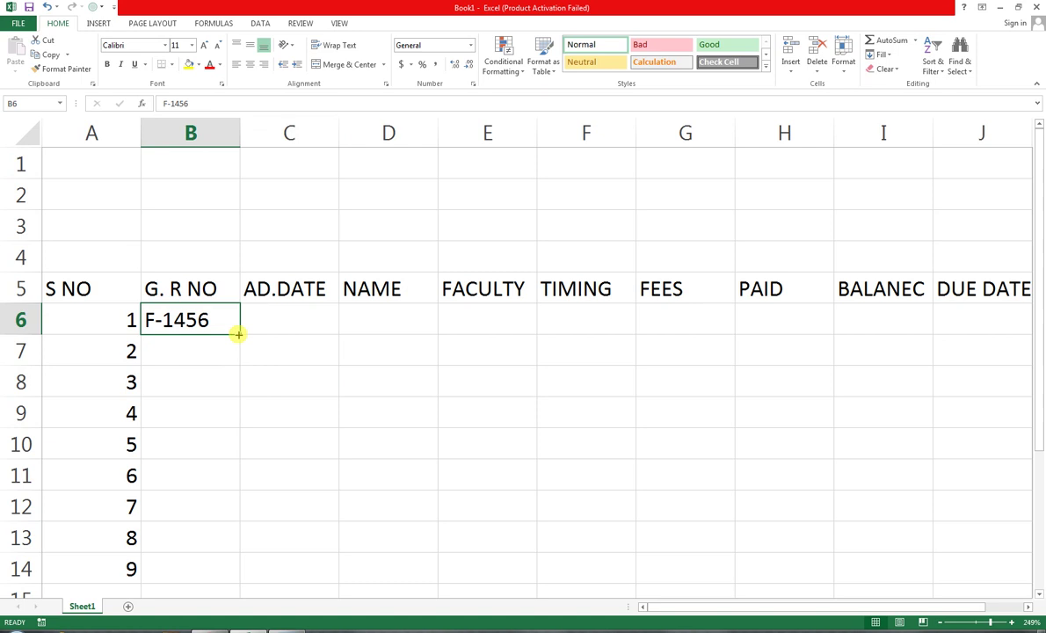
drag(238, 335, 211, 573)
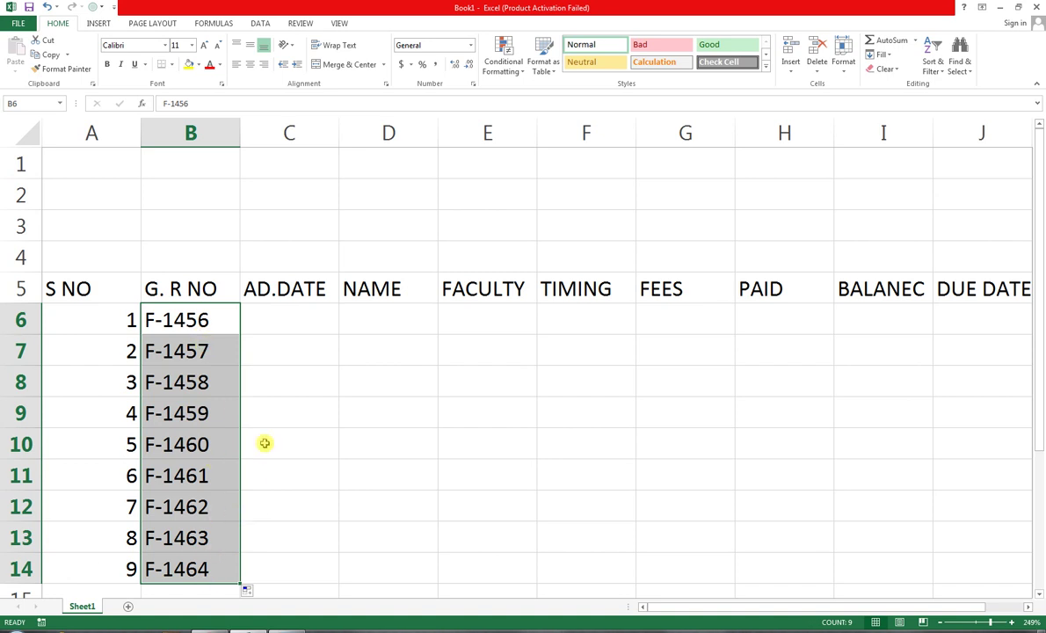
click(268, 325)
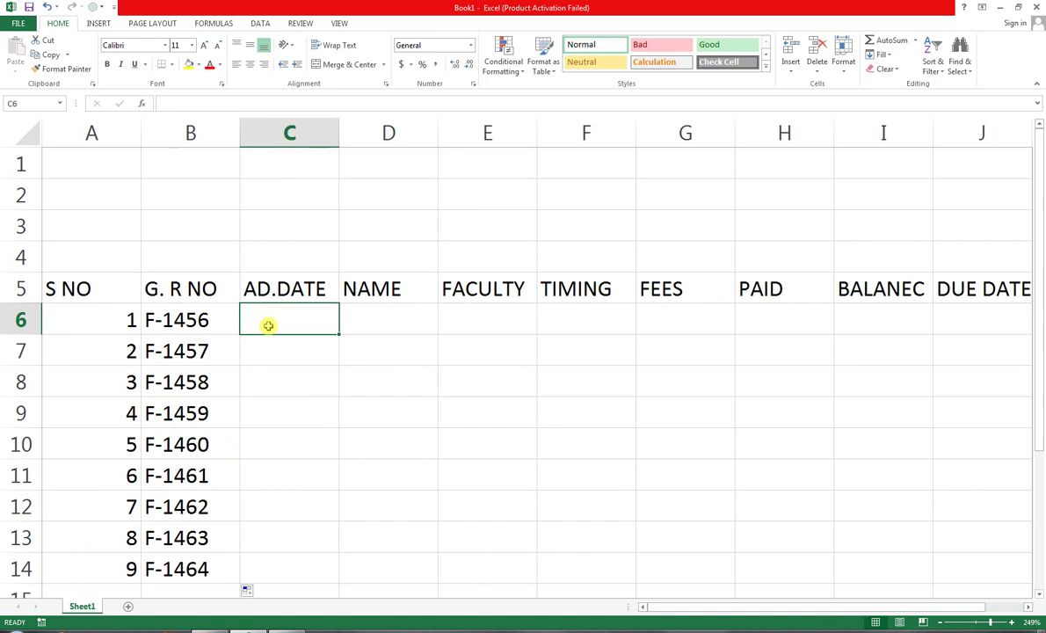
Enter 1-Jan-18 and 2-Jan-18 in C6:C7, then extend the series to 9-Jan-18 in C14
text(1-JAN)
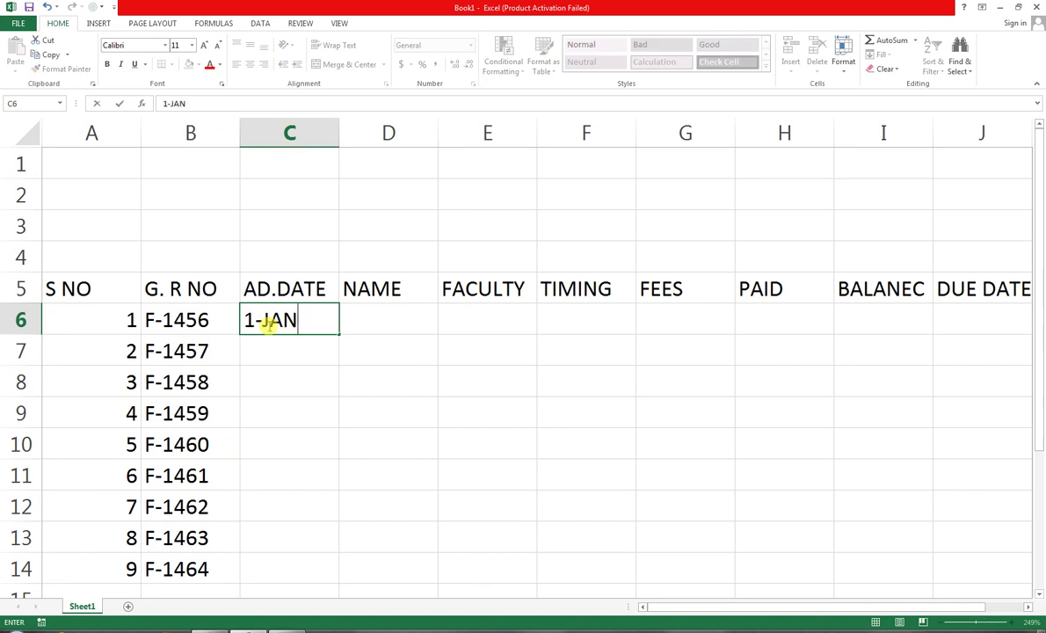
text(-18)
key(BackSpace)
text(8)
key(Return)
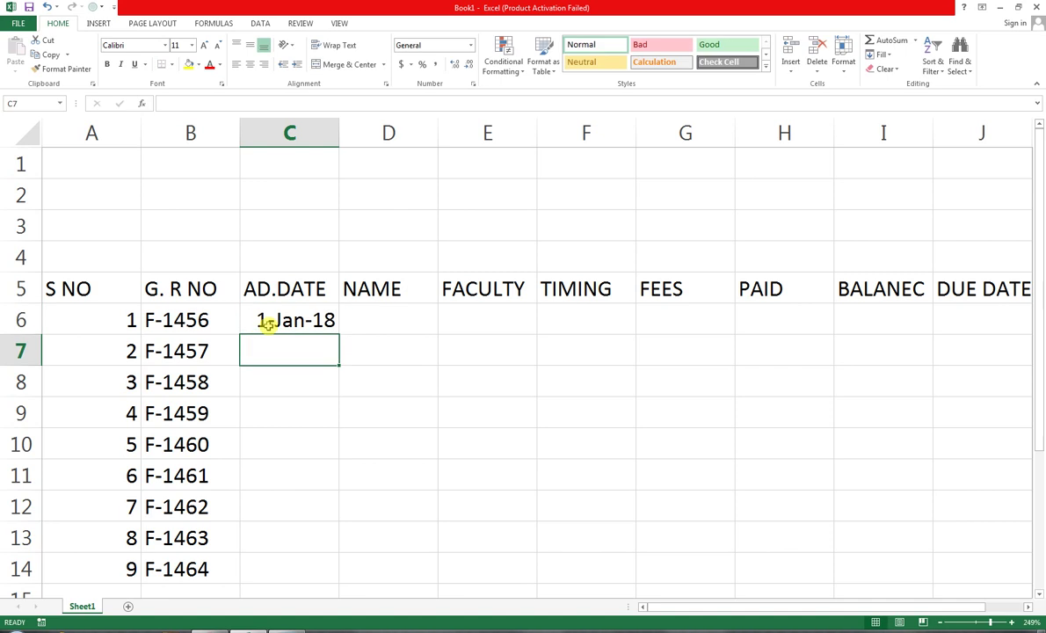
text(2-JAN-)
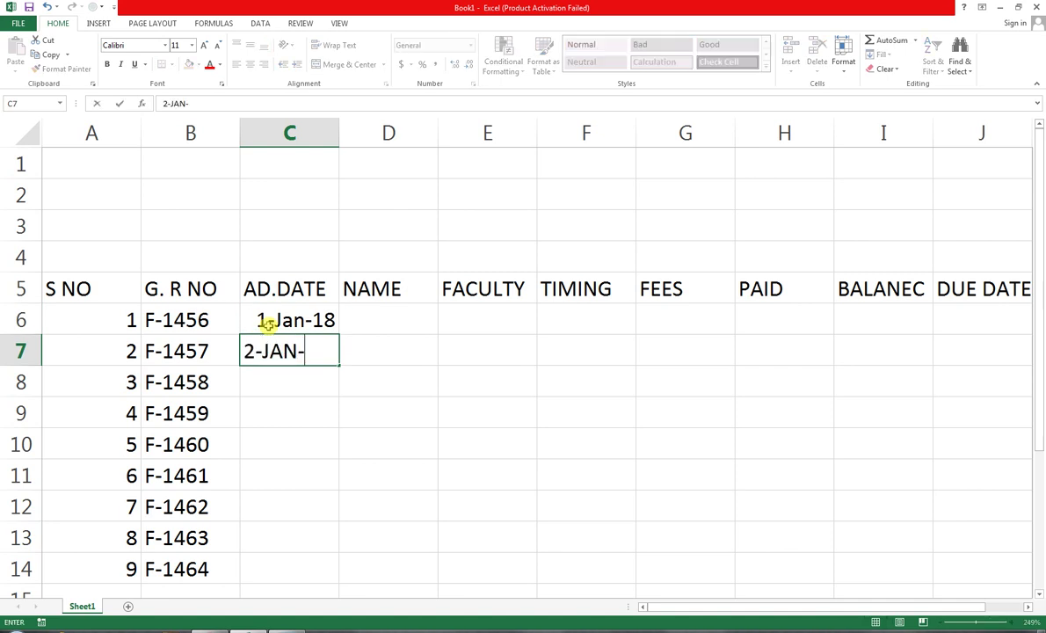
text(17)
key(BackSpace)
text(8)
key(Return)
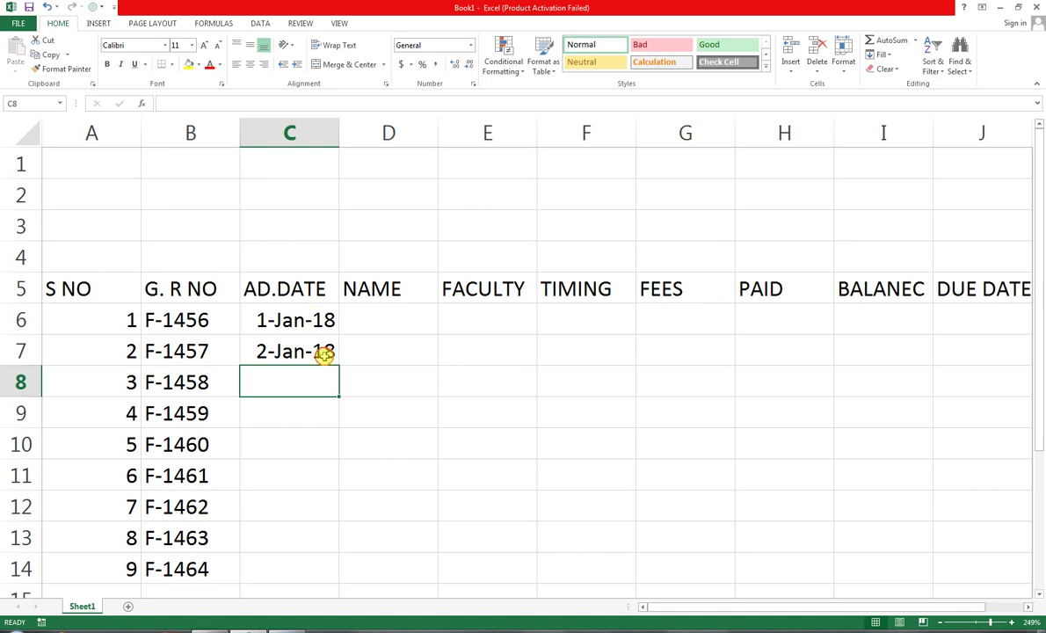
click(321, 354)
drag(337, 365, 343, 470)
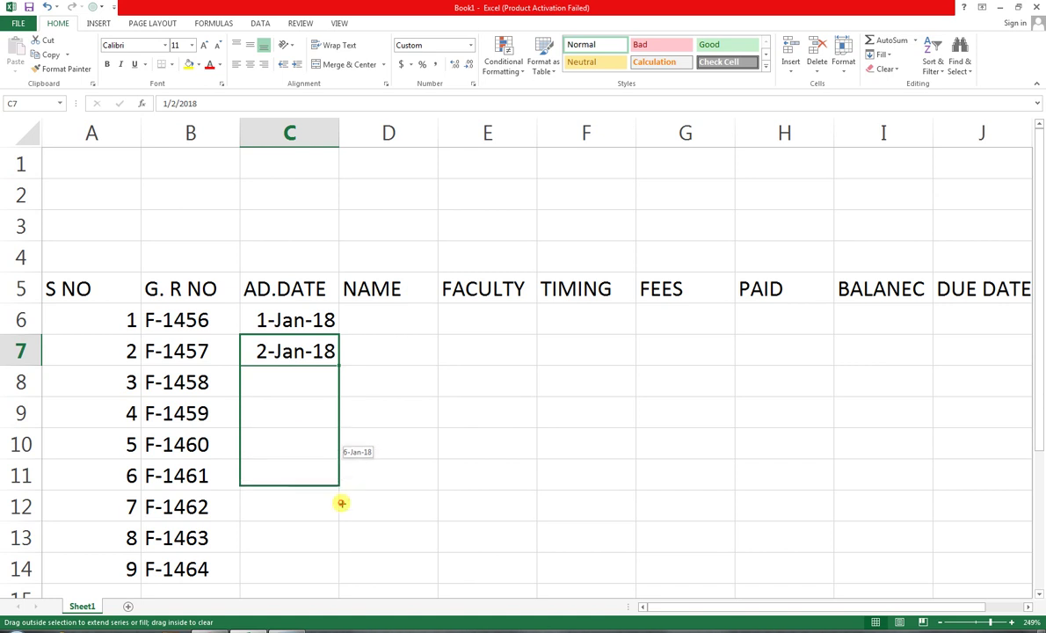
drag(343, 470, 339, 573)
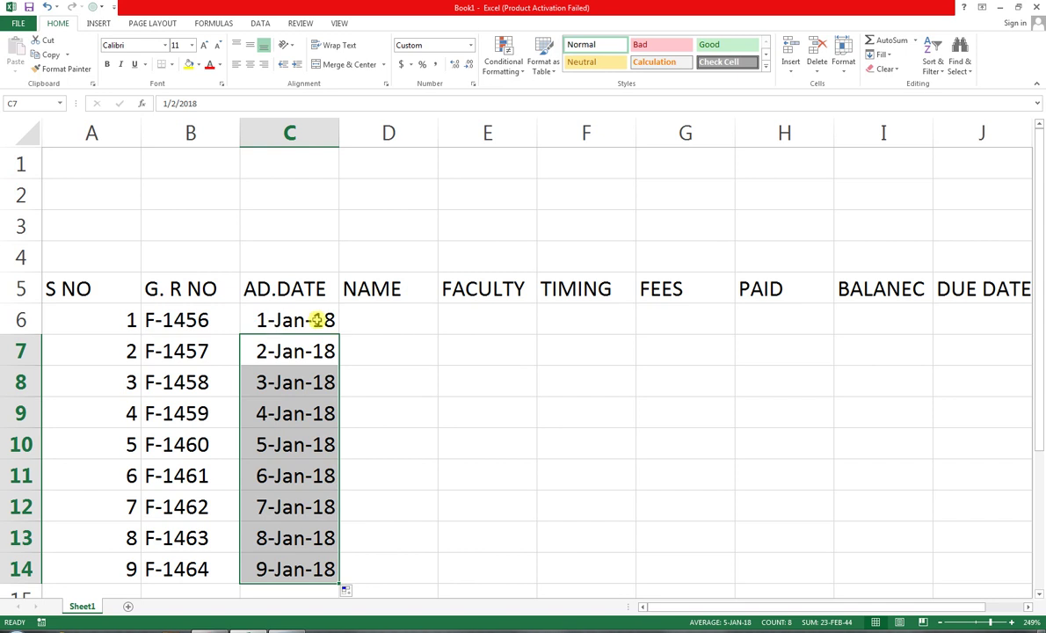
Edit the I5 heading from BALANEC to BALANCE
click(406, 278)
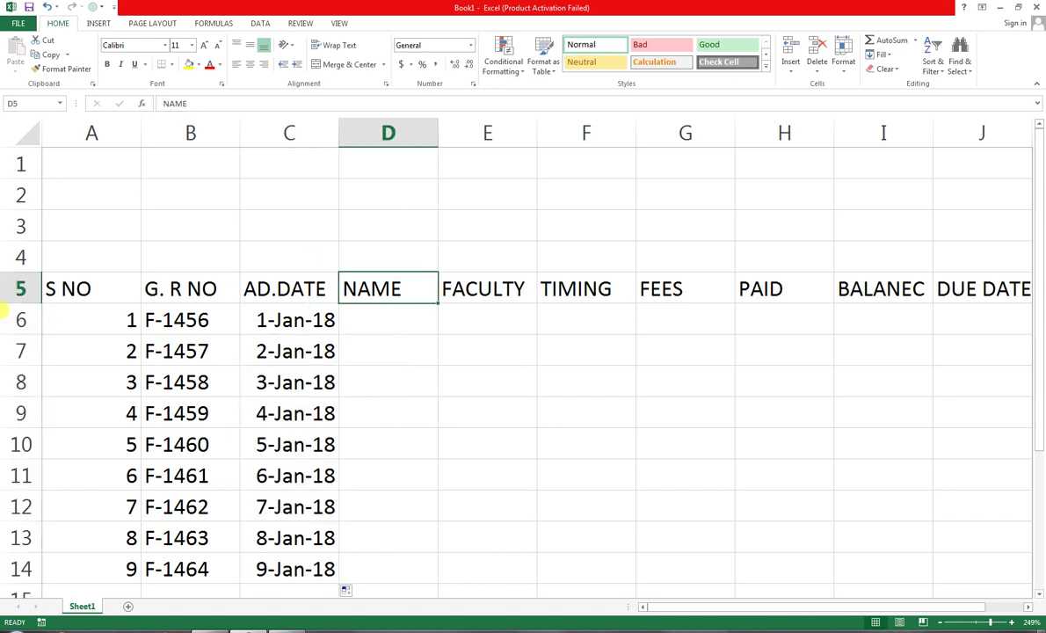
mouse_move(85, 288)
mouse_down()
mouse_move(582, 268)
mouse_move(962, 307)
mouse_up()
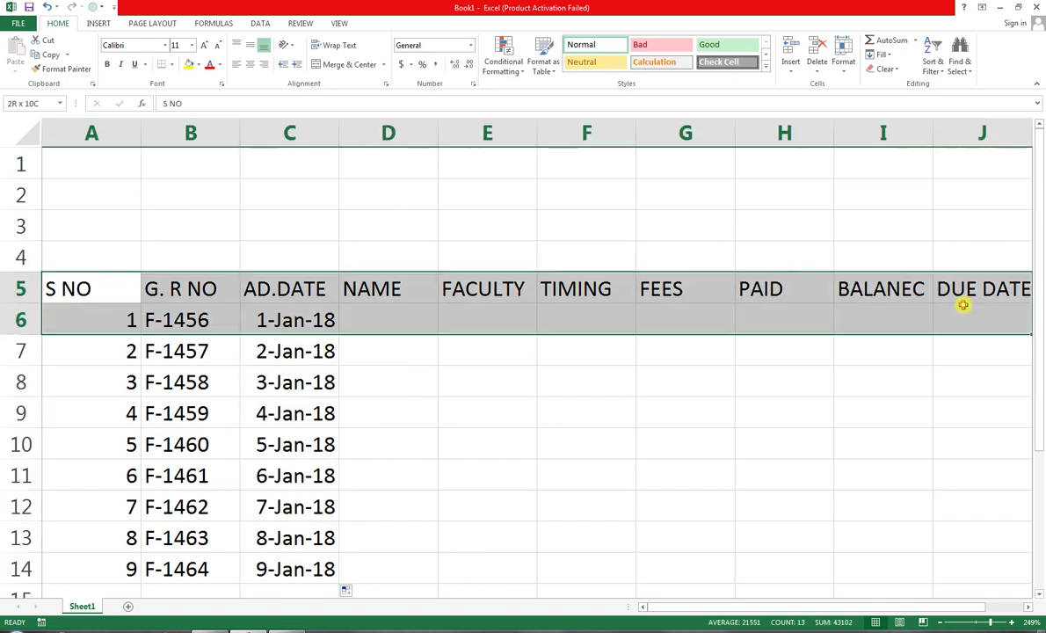
click(394, 347)
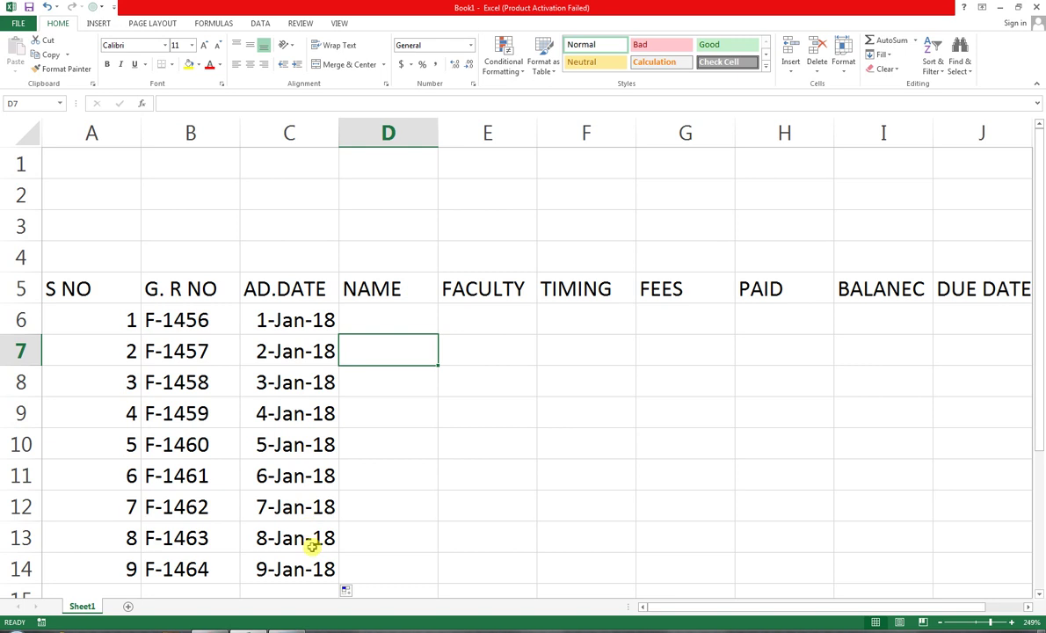
double_click(905, 290)
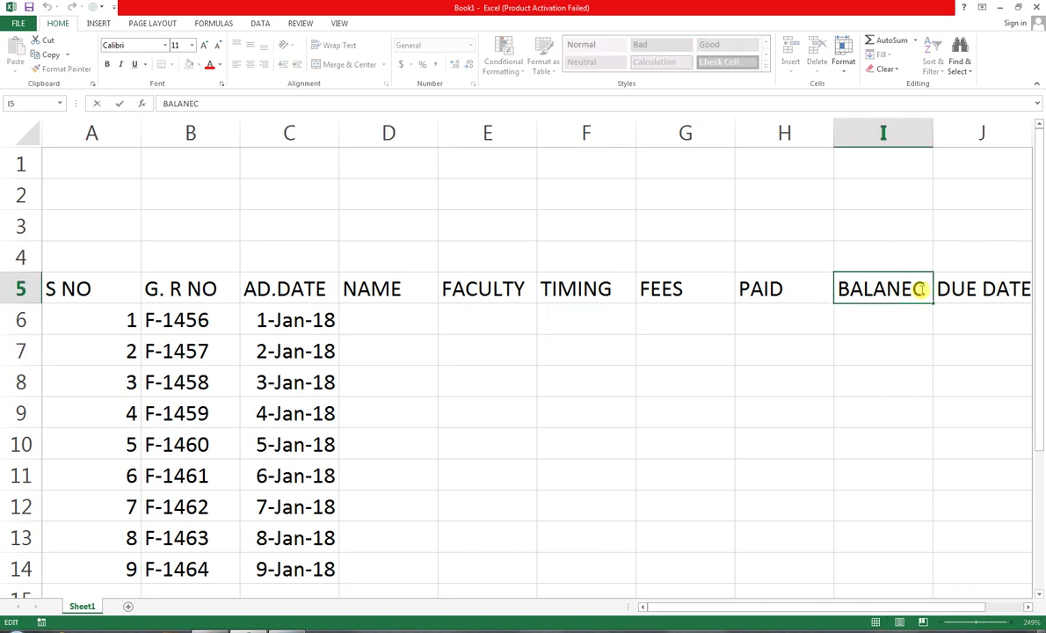
key(BackSpace)
key(BackSpace)
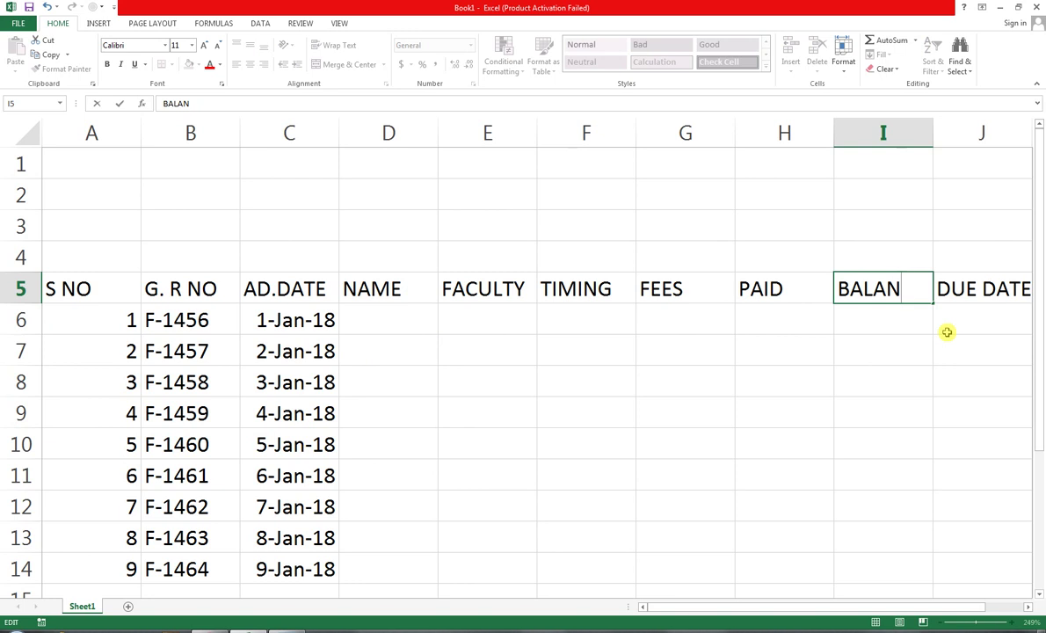
text(CE)
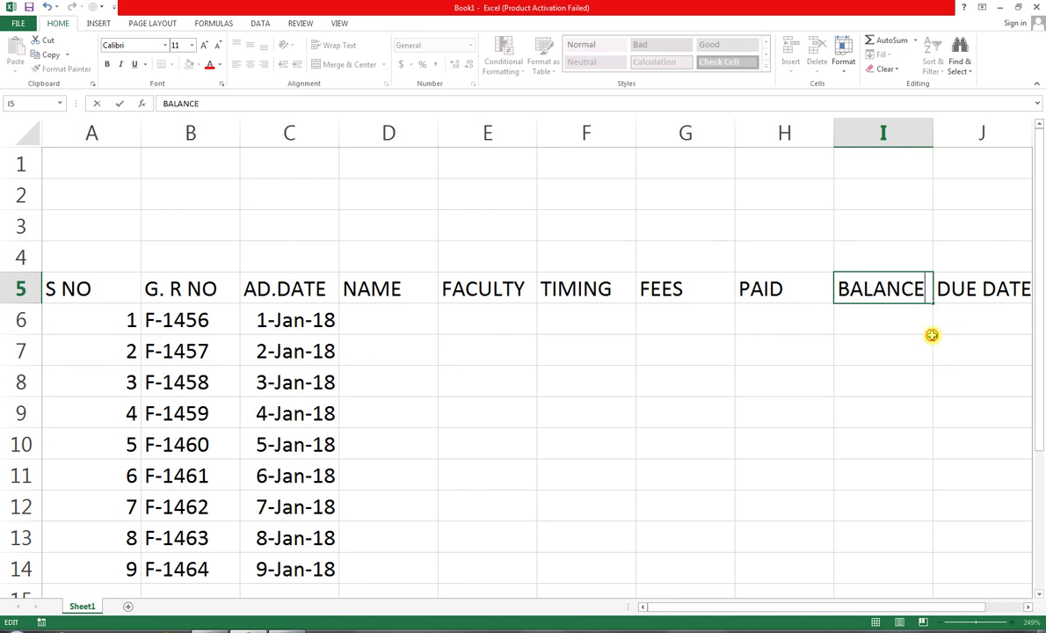
click(930, 338)
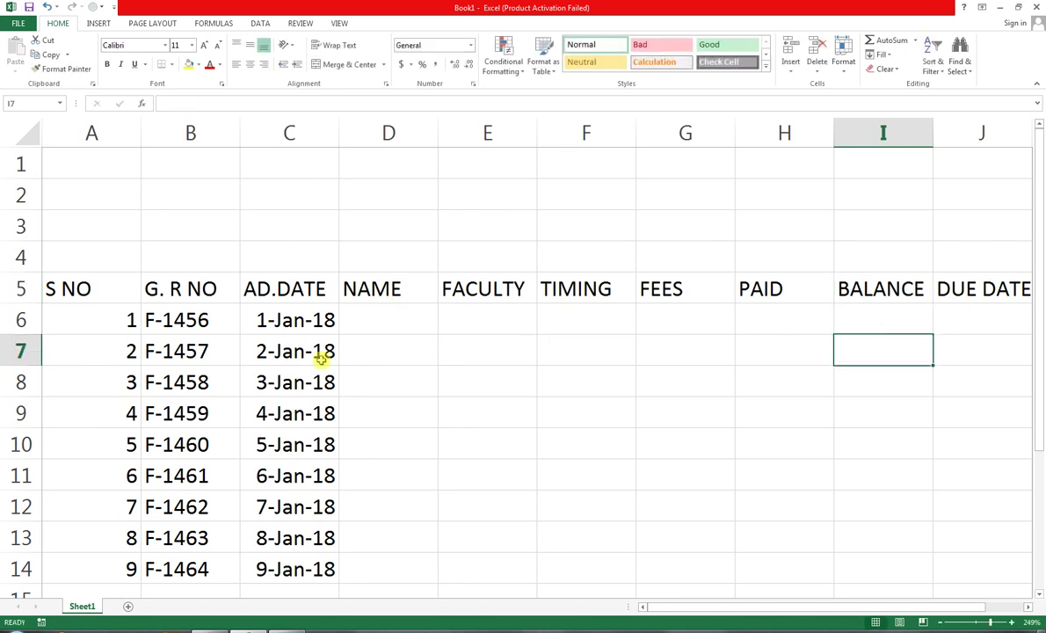
click(388, 318)
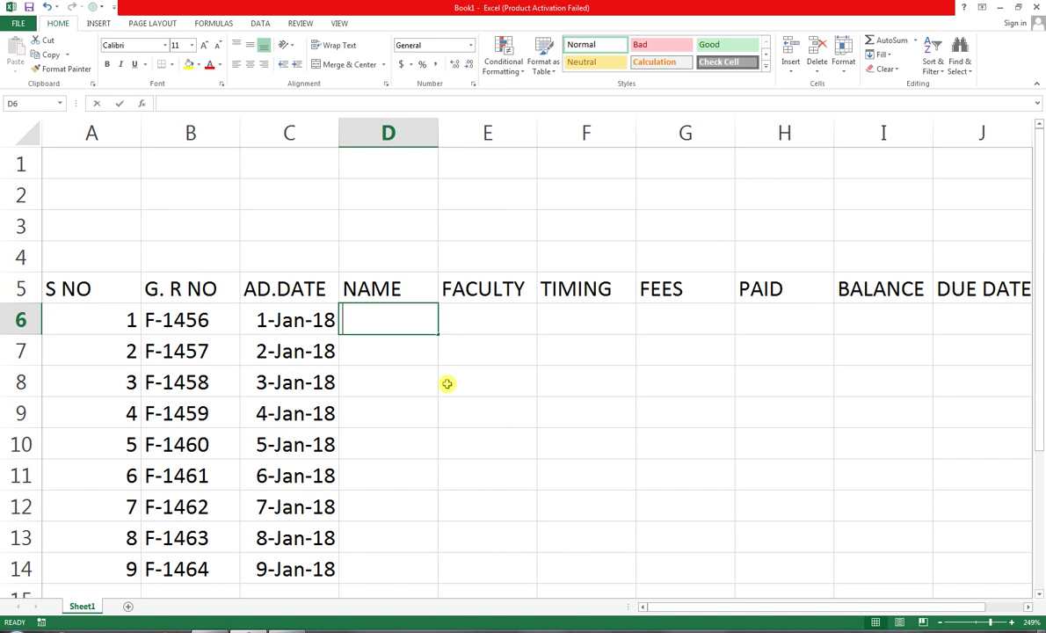
Type the first student's name into cell D6 and return to that cell
text(RAZA)
key(Return)
key(Up)
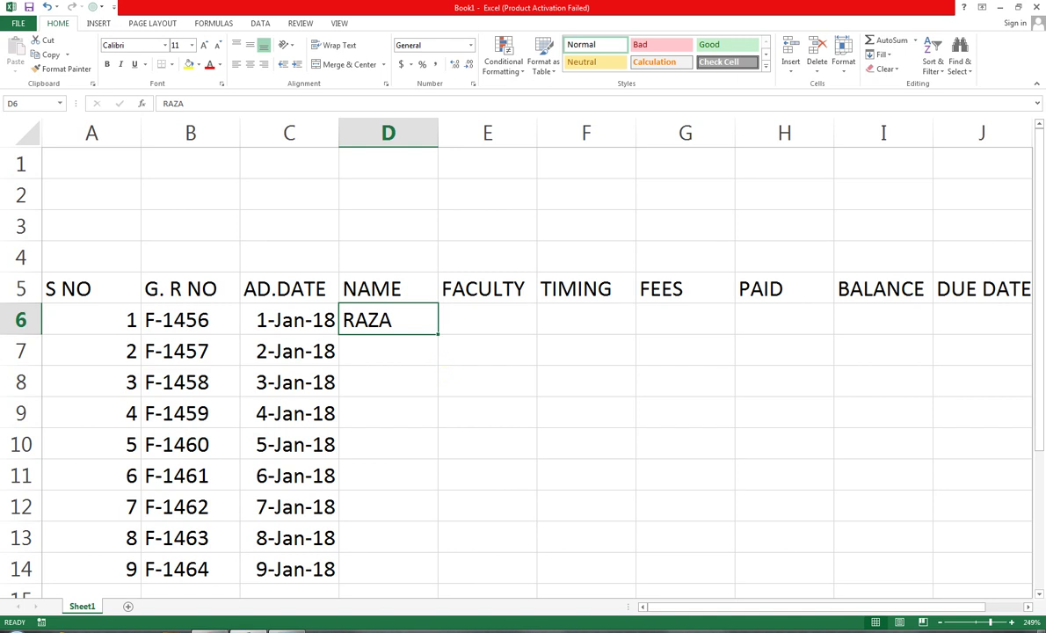
Search the YouTube tutorial channel for 'CUSTOM ADD LIST'
click(209, 629)
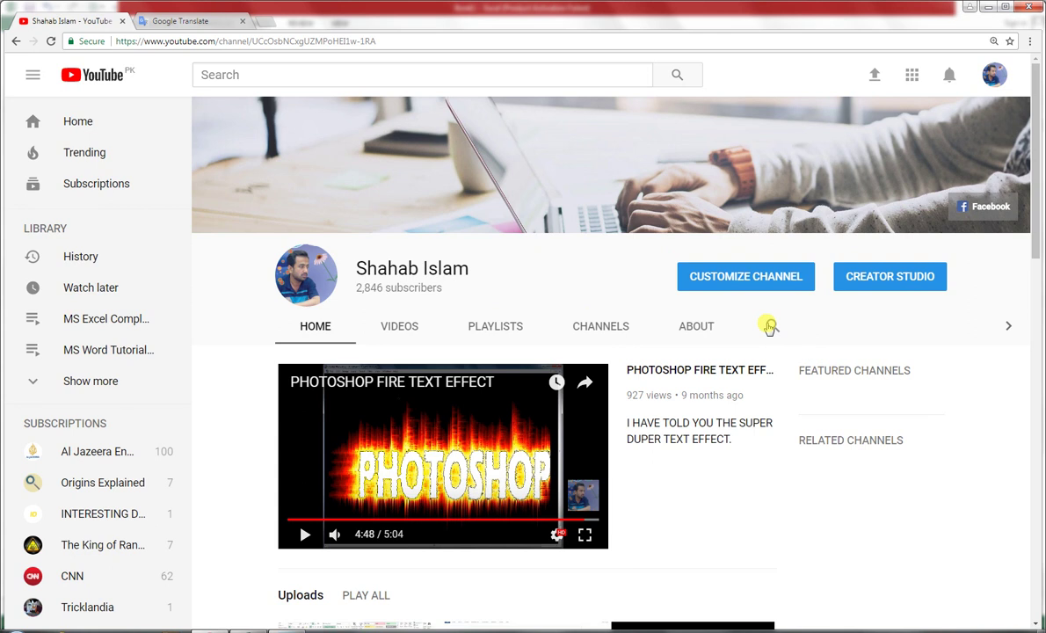
click(769, 327)
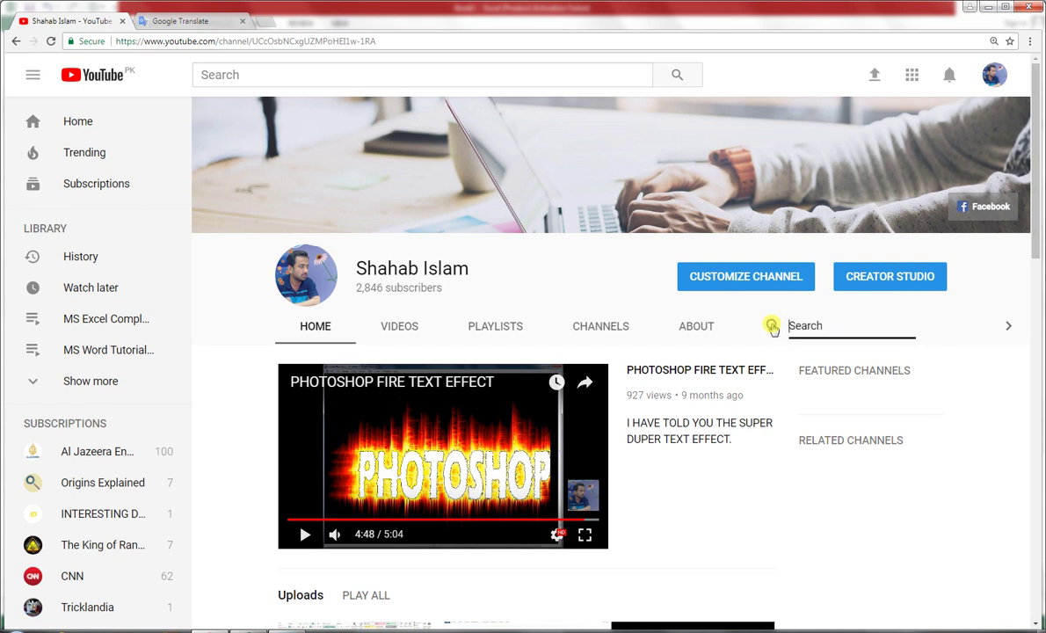
text(CU)
text(STOM ADD LI)
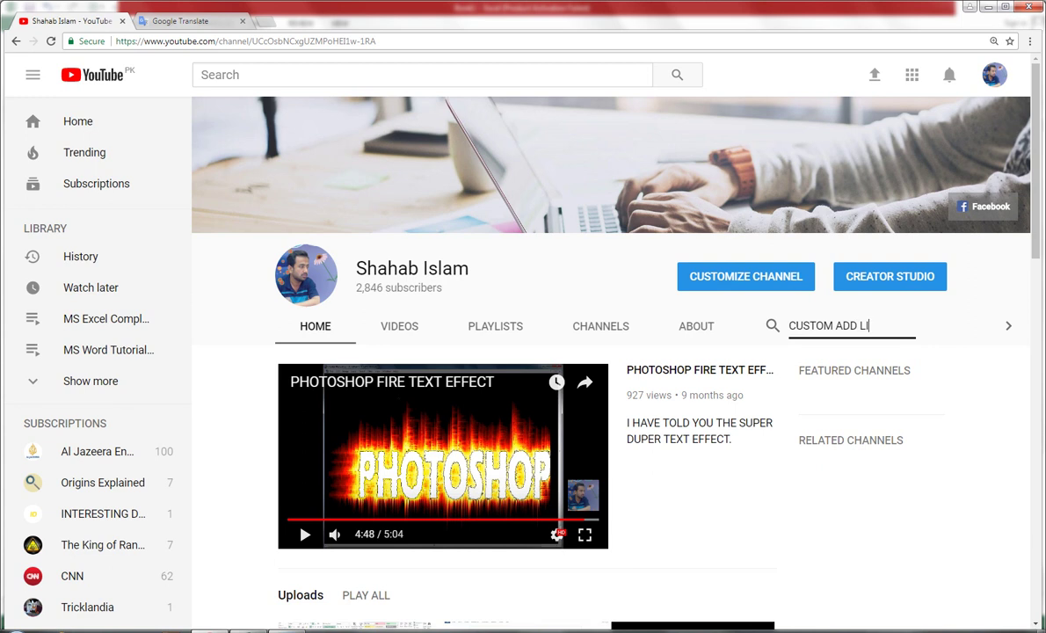
text(ST)
key(Return)
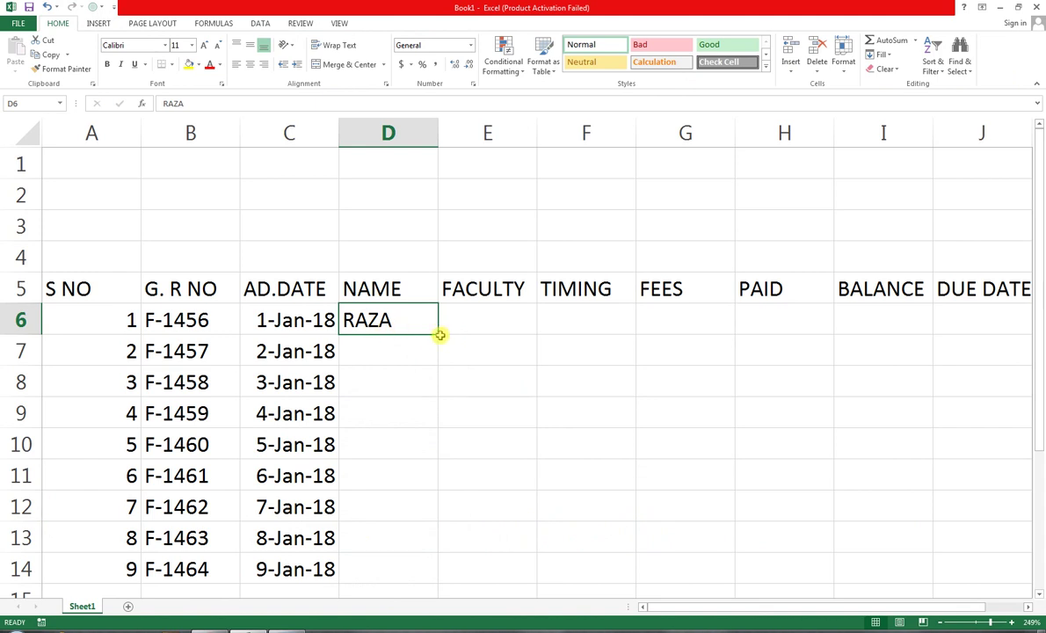
Fill D6's student name down to D14 so the custom list supplies nine names
drag(439, 335, 433, 573)
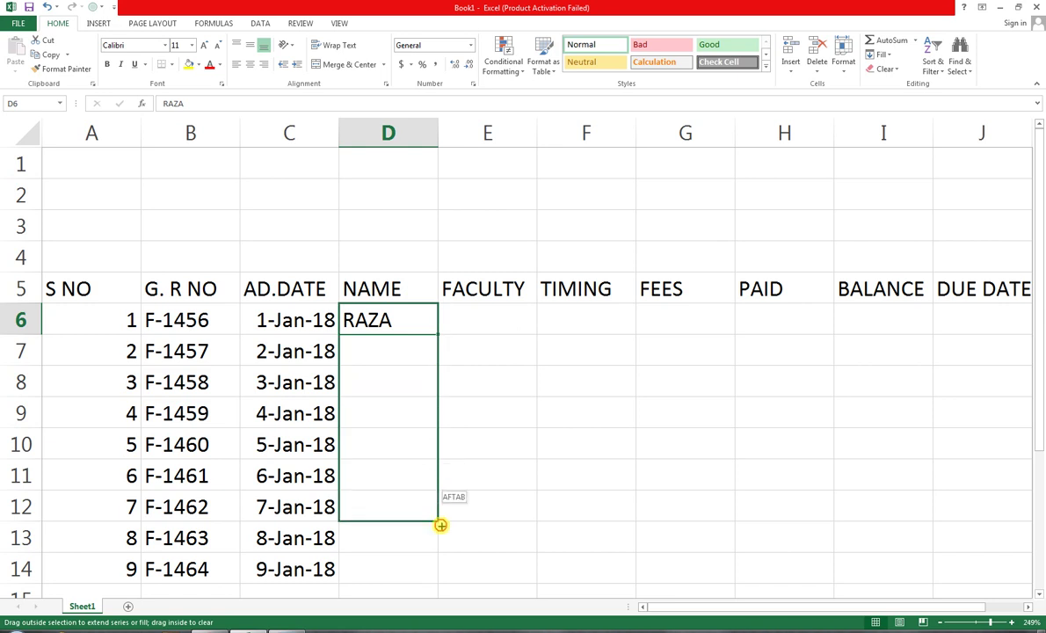
drag(433, 572, 431, 572)
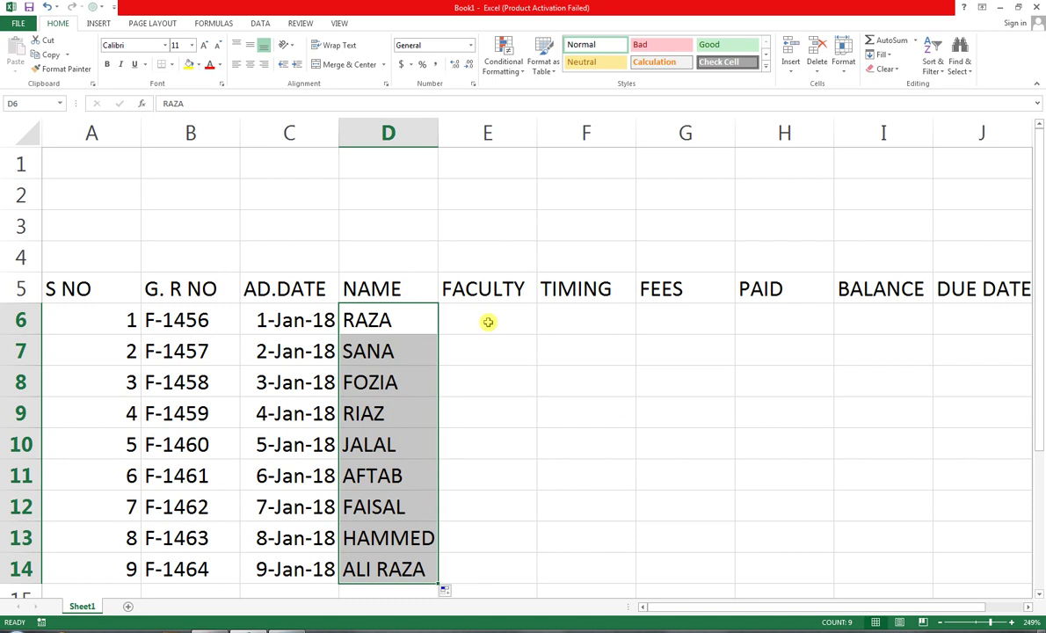
click(501, 318)
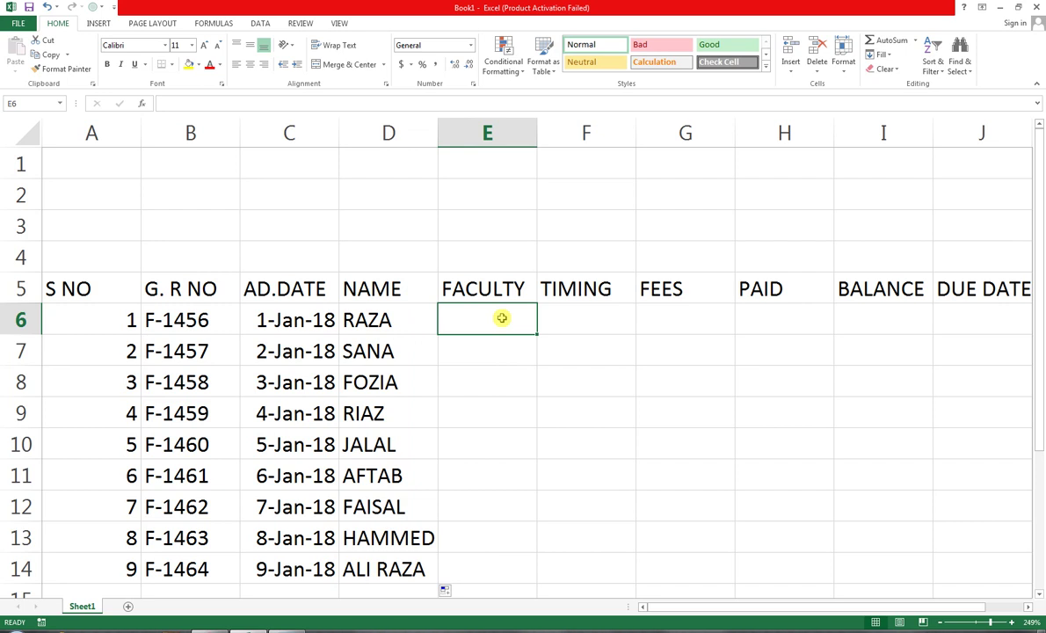
Enter the faculties CIT, GRAPHICS, DIT, HARDWARE and MOBILE in E6:E10
text(CIT)
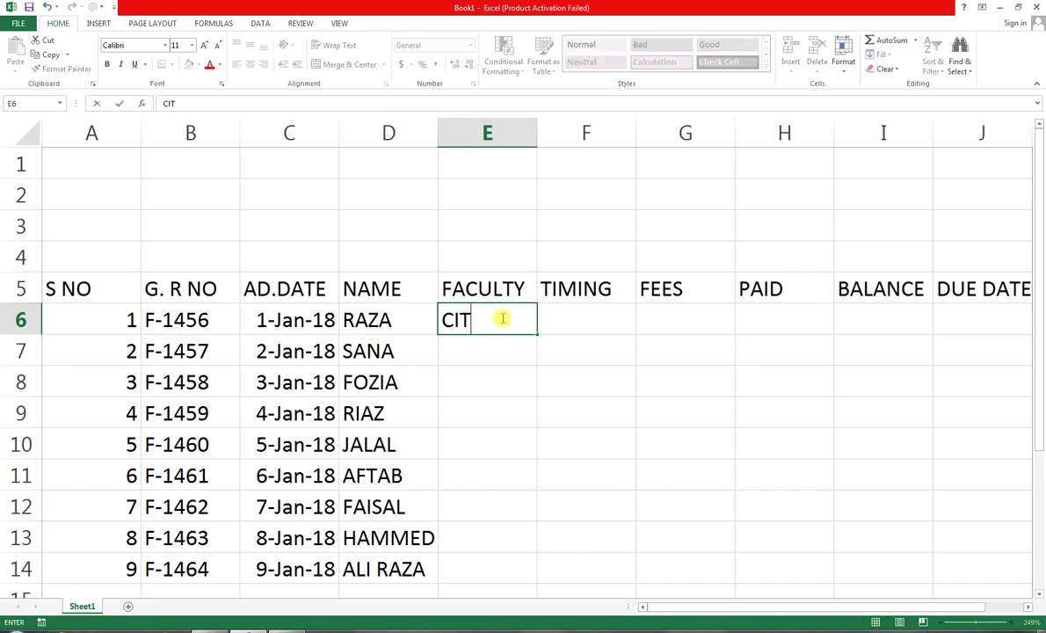
key(Return)
text(GRA)
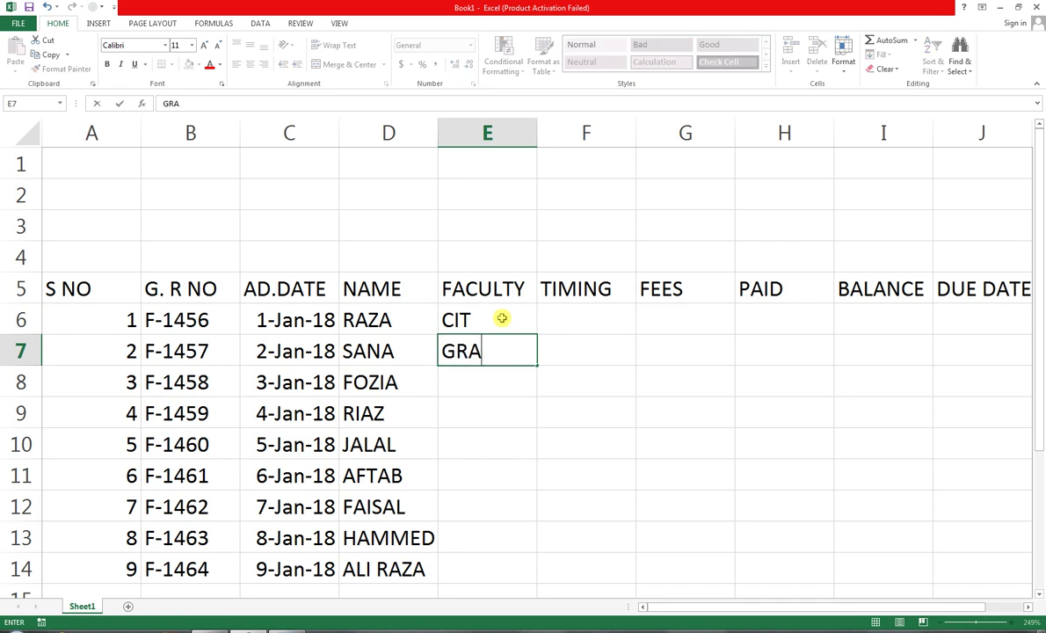
text(PHICS)
key(Return)
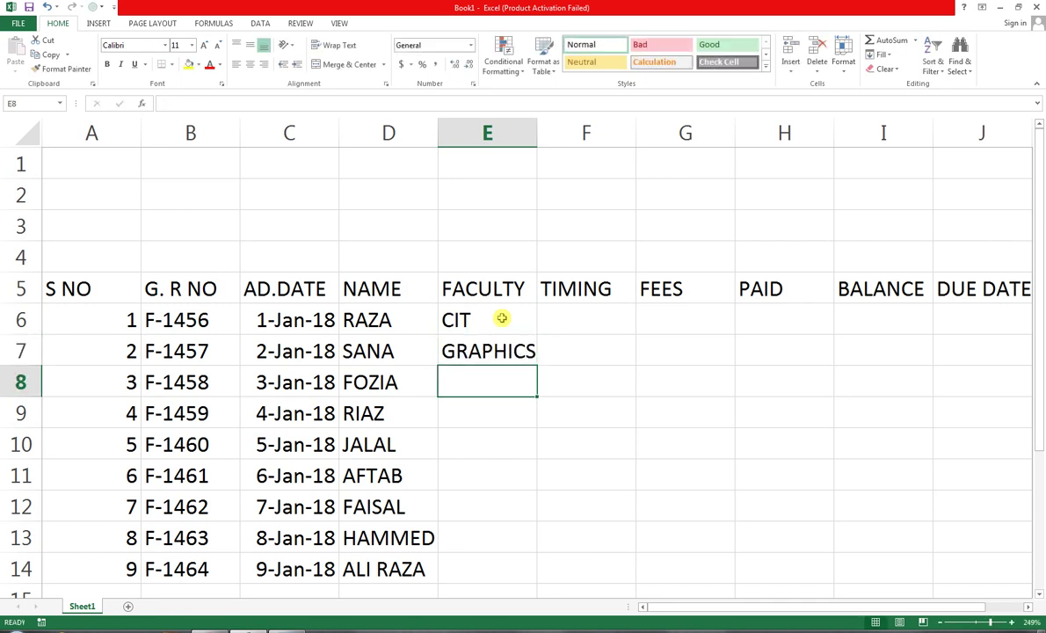
text(DIT)
key(Return)
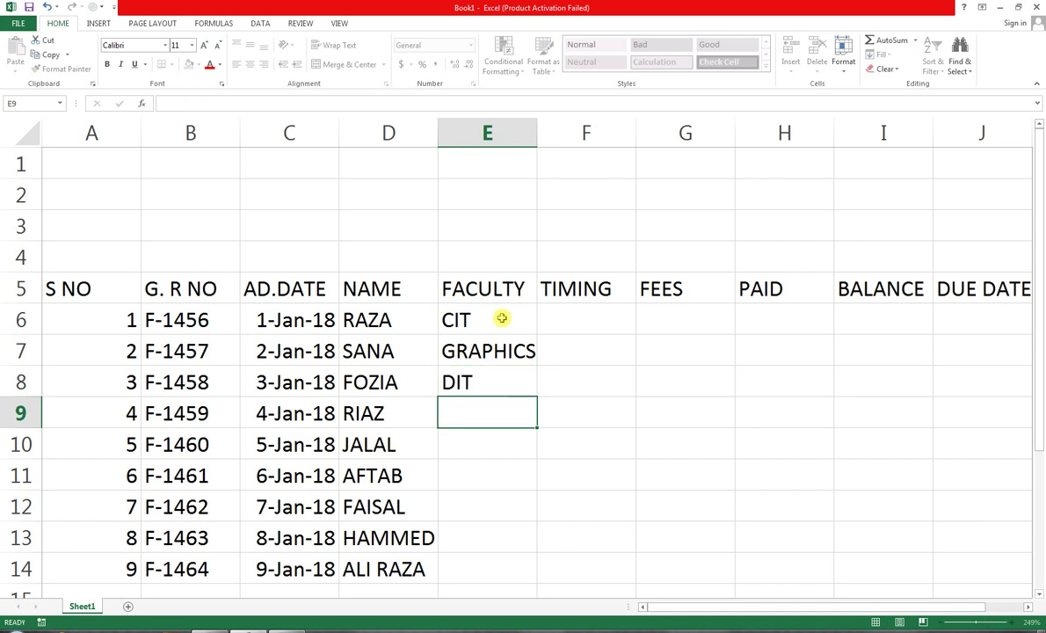
text(D)
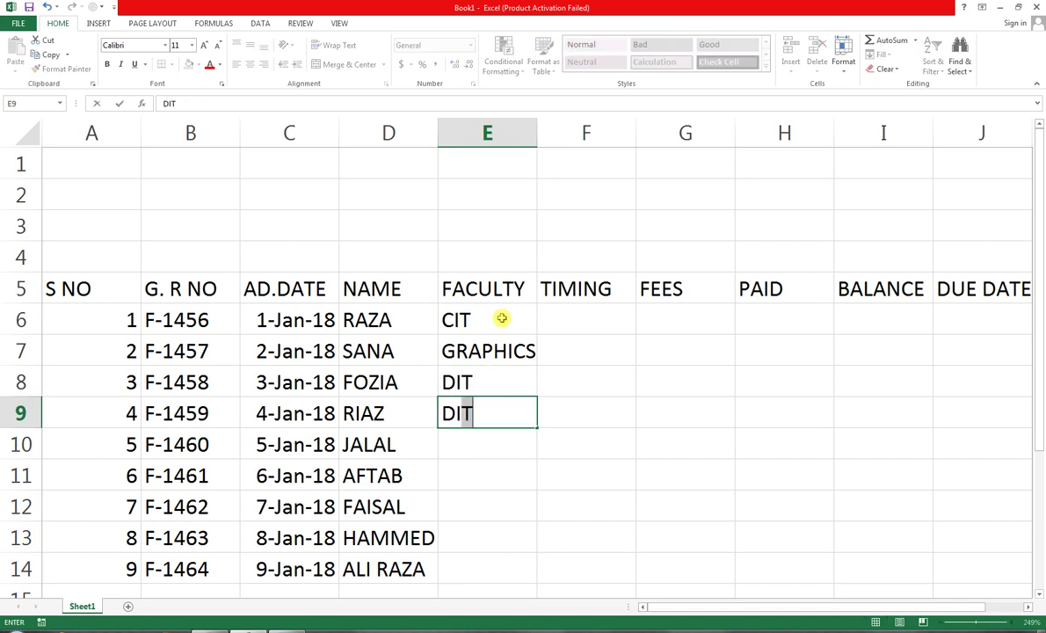
text(I)
key(BackSpace)
key(BackSpace)
key(BackSpace)
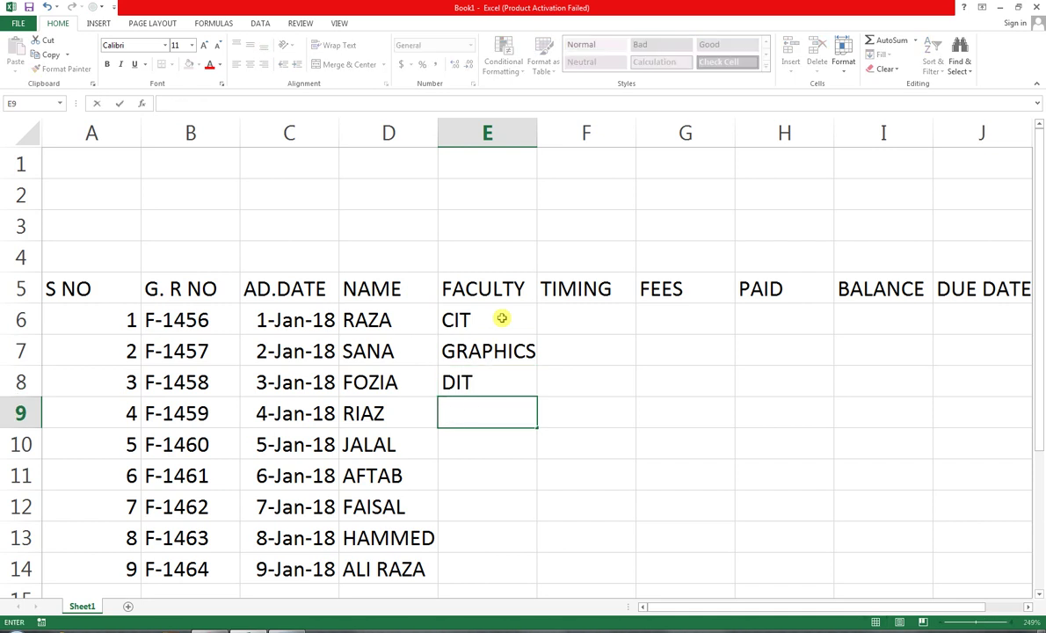
text(HARDWARE)
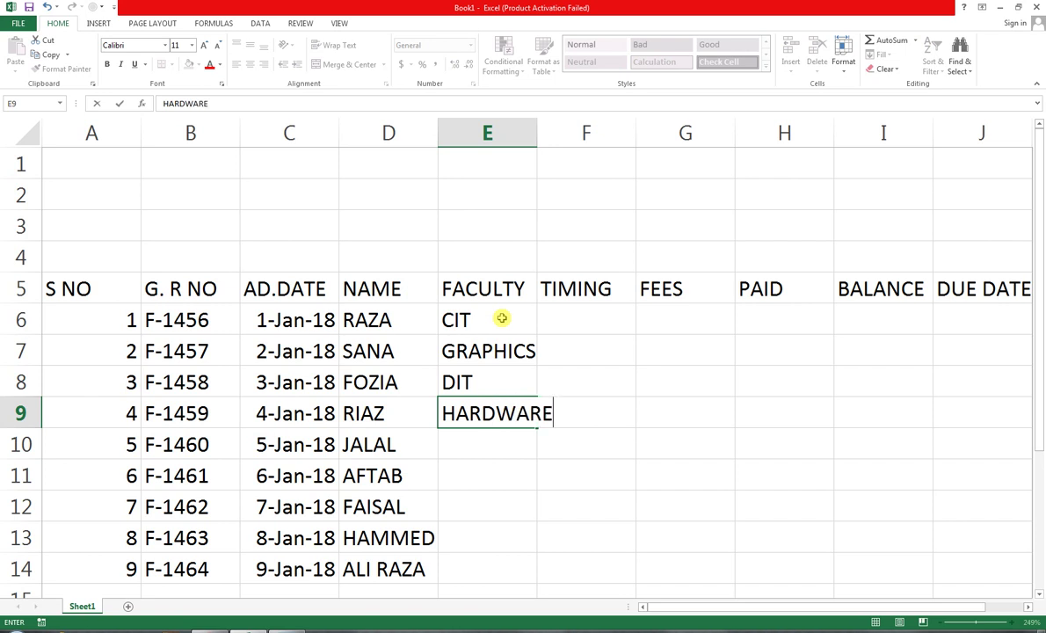
key(Return)
text(MOBI)
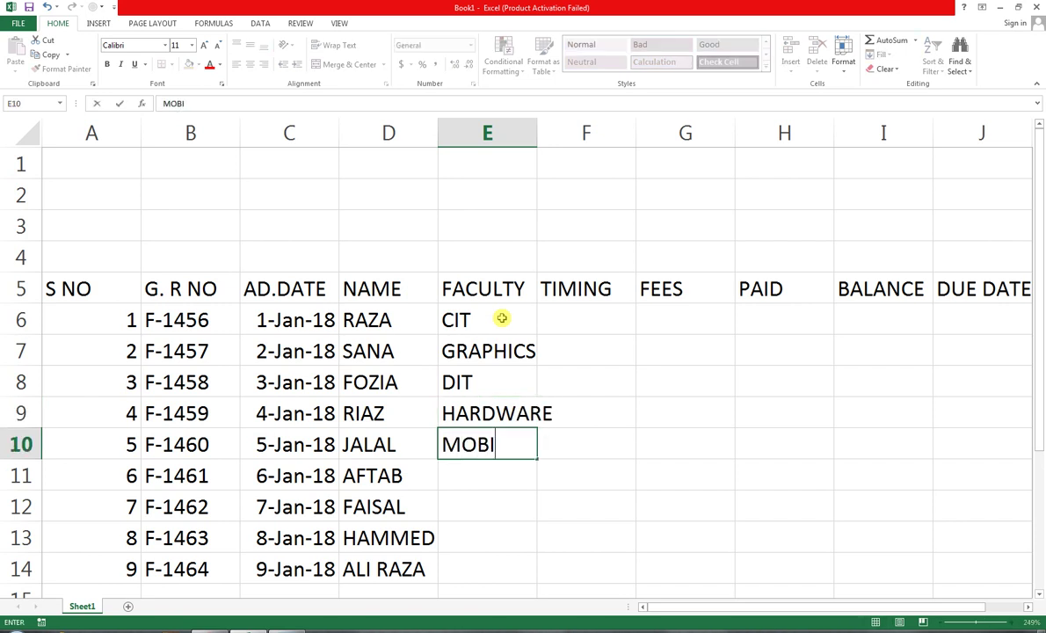
text(R)
key(BackSpace)
text(LI R)
key(BackSpace)
text(E)
key(Return)
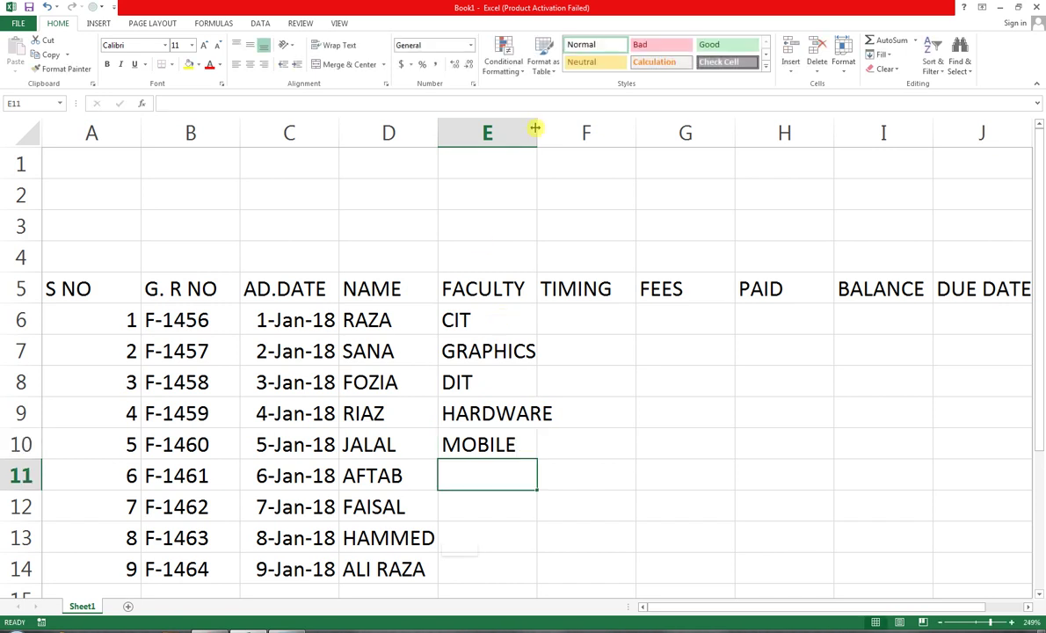
Autofit column E, add CIT and GRAPHIS below, and select them for repeating
double_click(537, 134)
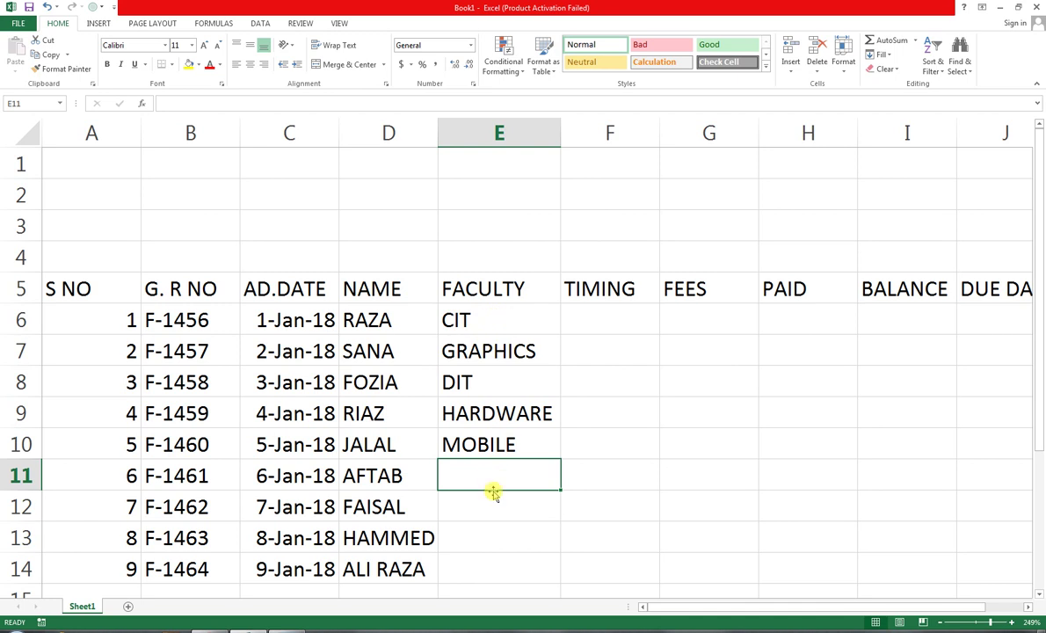
text(CIT)
key(Return)
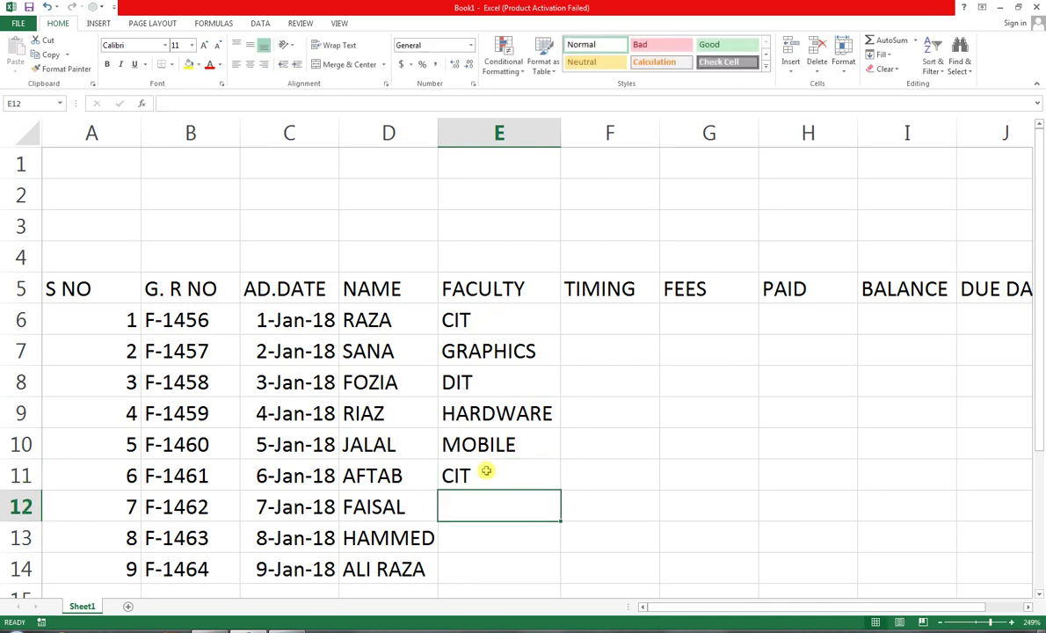
text(G)
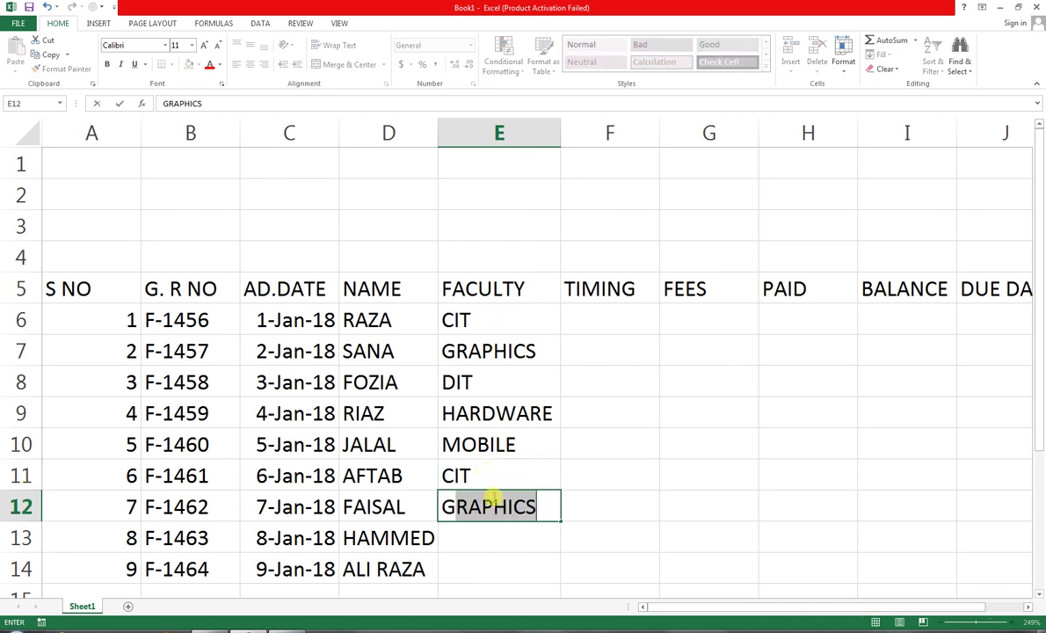
text(RAPHIS)
key(Return)
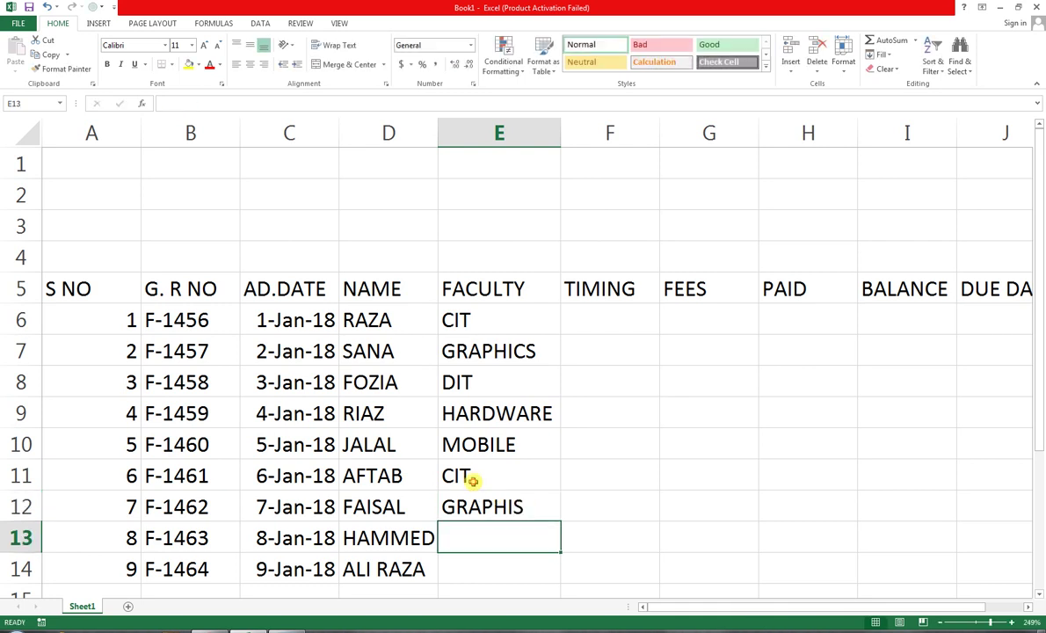
mouse_move(469, 479)
mouse_down()
mouse_move(526, 508)
mouse_move(545, 433)
mouse_up()
scroll(547, 437, up, 2)
Enter 10 TO 11 in F6 and fill the TIMING series down to 18 TO 11 in F14
click(598, 327)
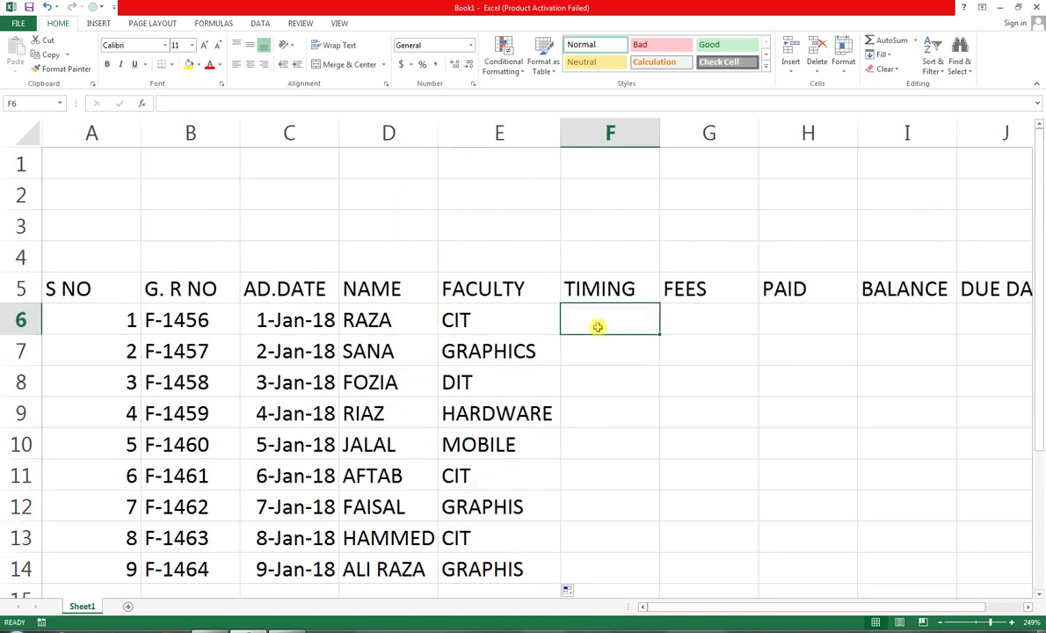
text(4 TO)
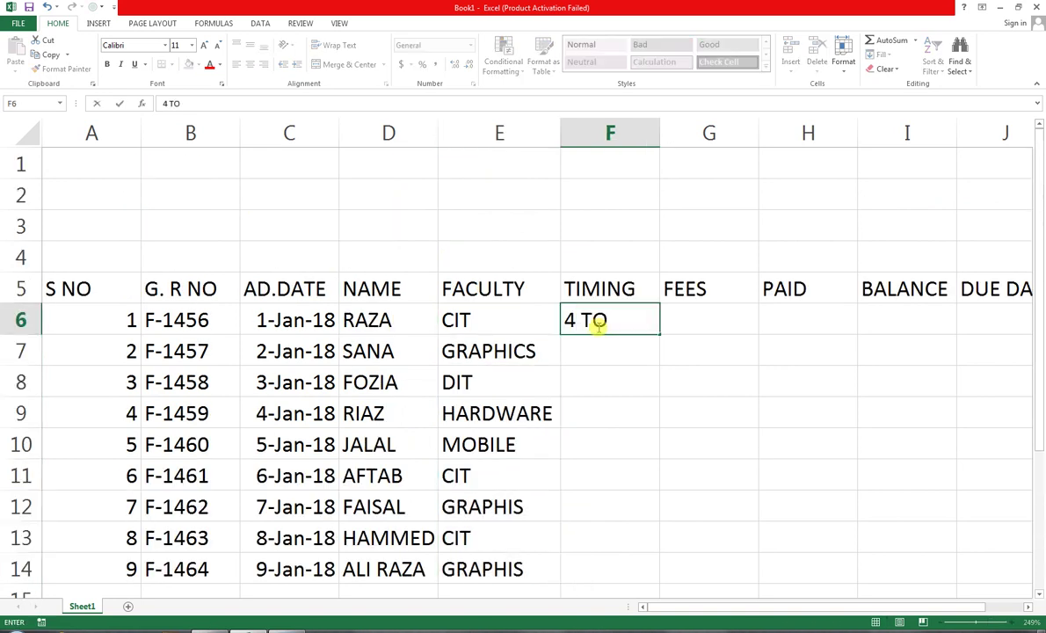
key(BackSpace)
key(BackSpace)
key(BackSpace)
key(BackSpace)
text(1)
text(0 TO)
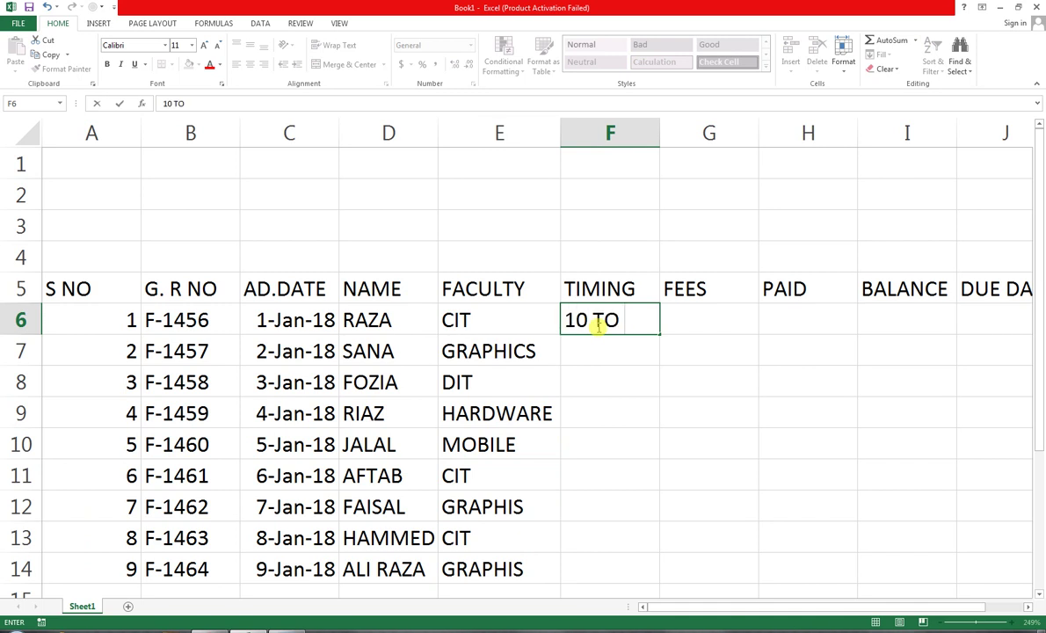
text( 11)
key(Return)
click(598, 325)
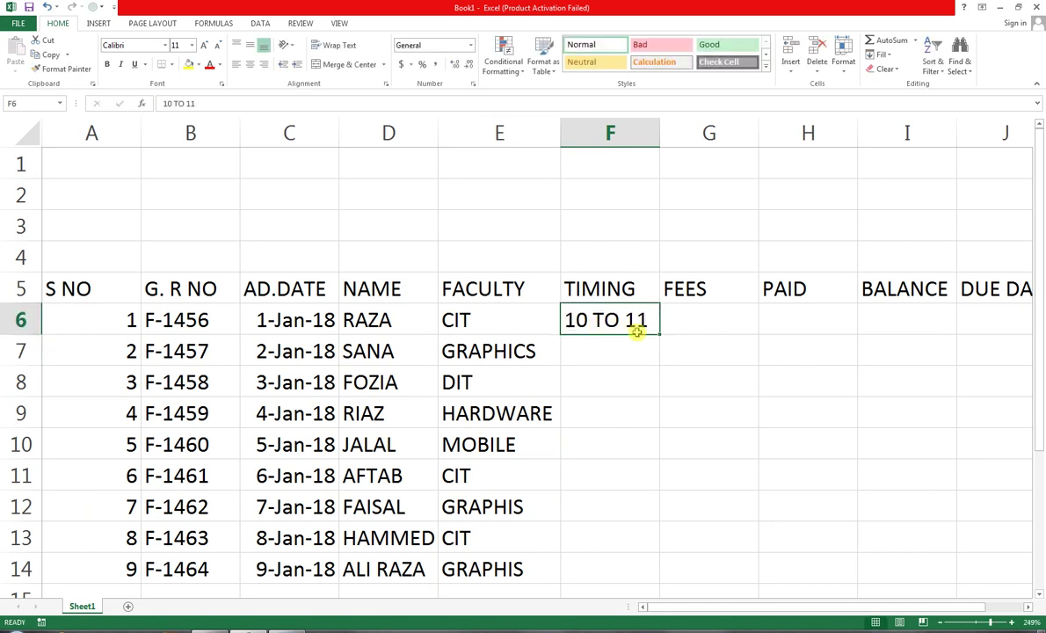
mouse_move(661, 334)
mouse_down()
mouse_move(690, 491)
mouse_move(685, 578)
mouse_up()
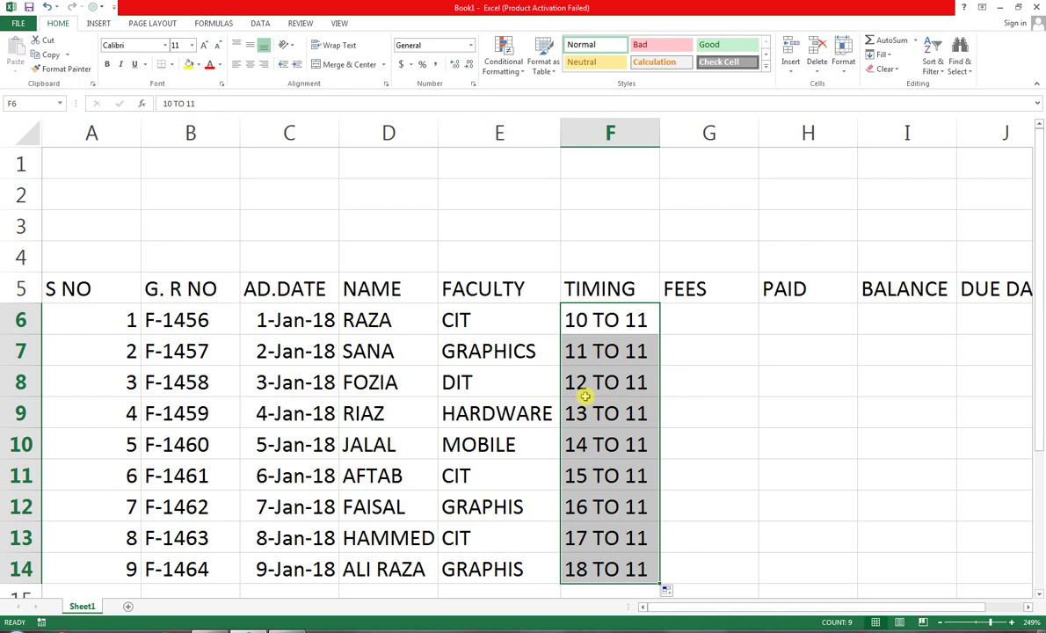
Enter fees 6000, 10000, 25000, 2500 and 6000 in G6 through G10
click(697, 335)
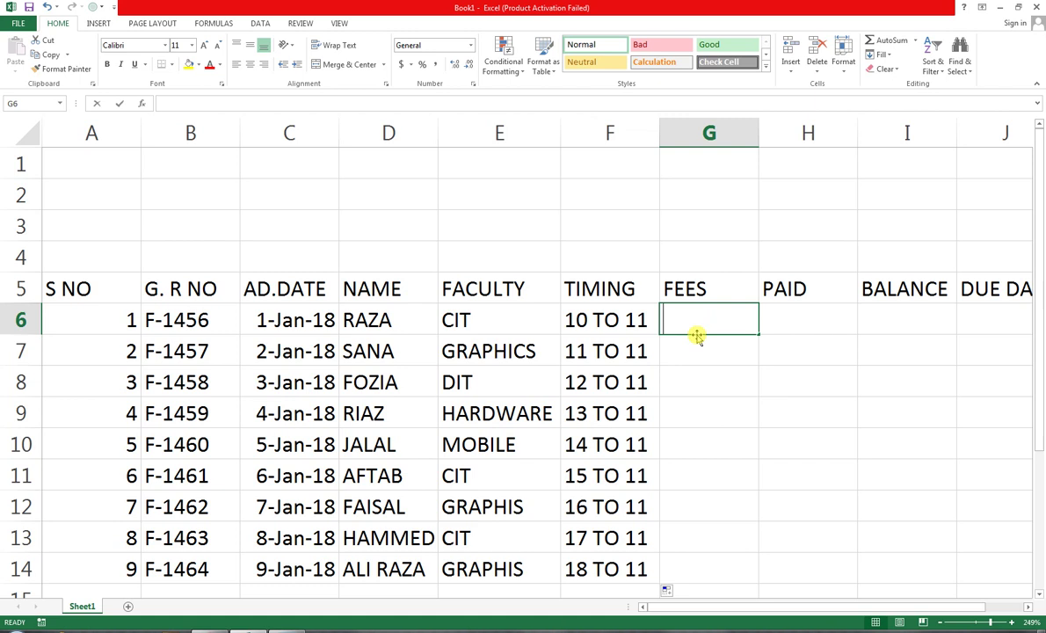
text(6000)
key(Return)
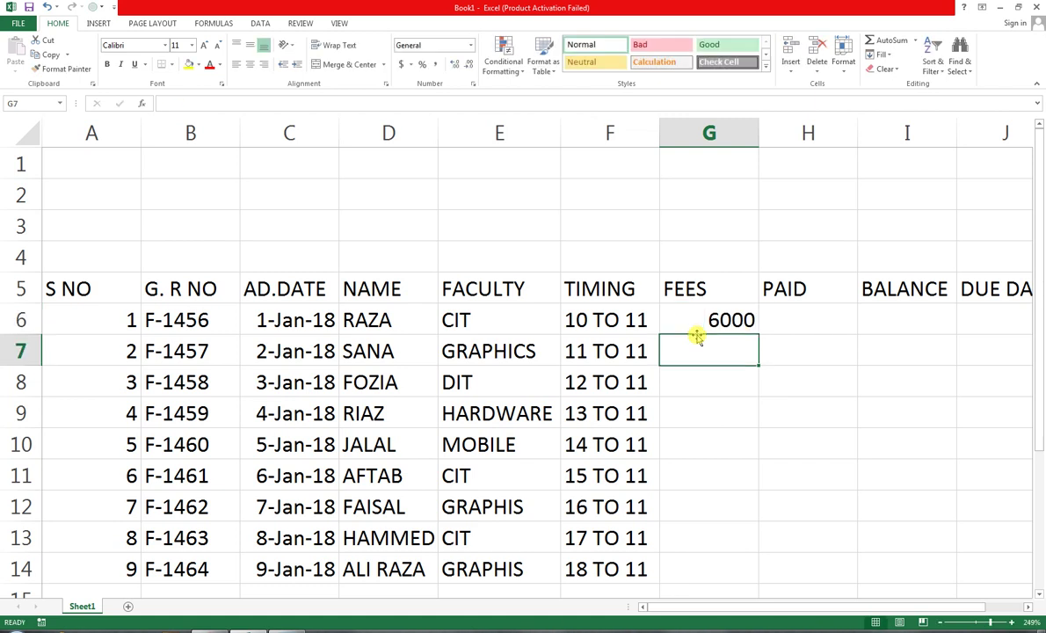
text(10000)
key(Return)
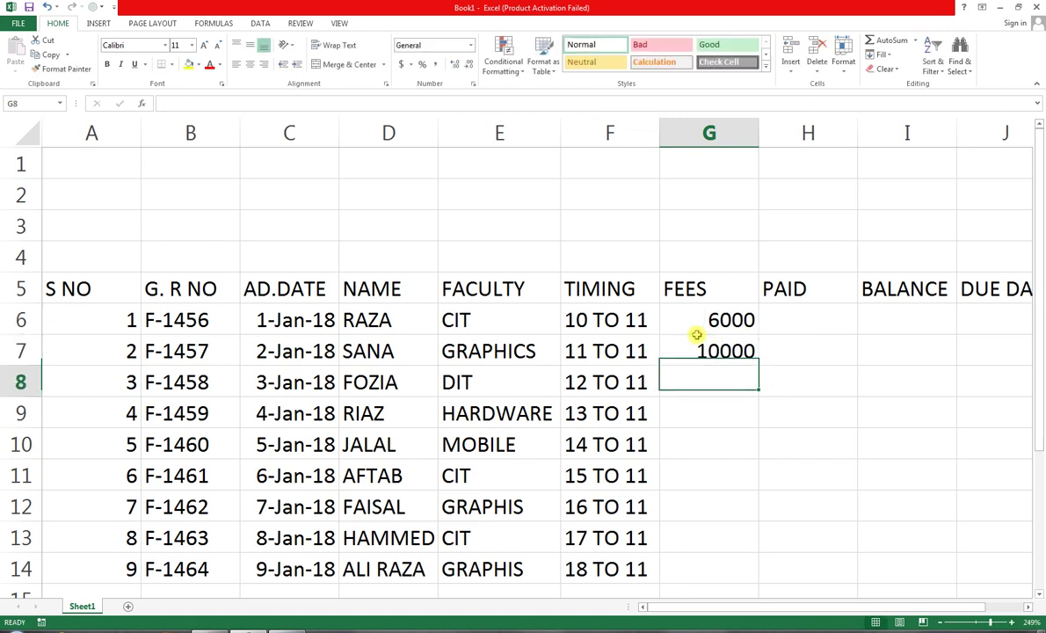
text(25000)
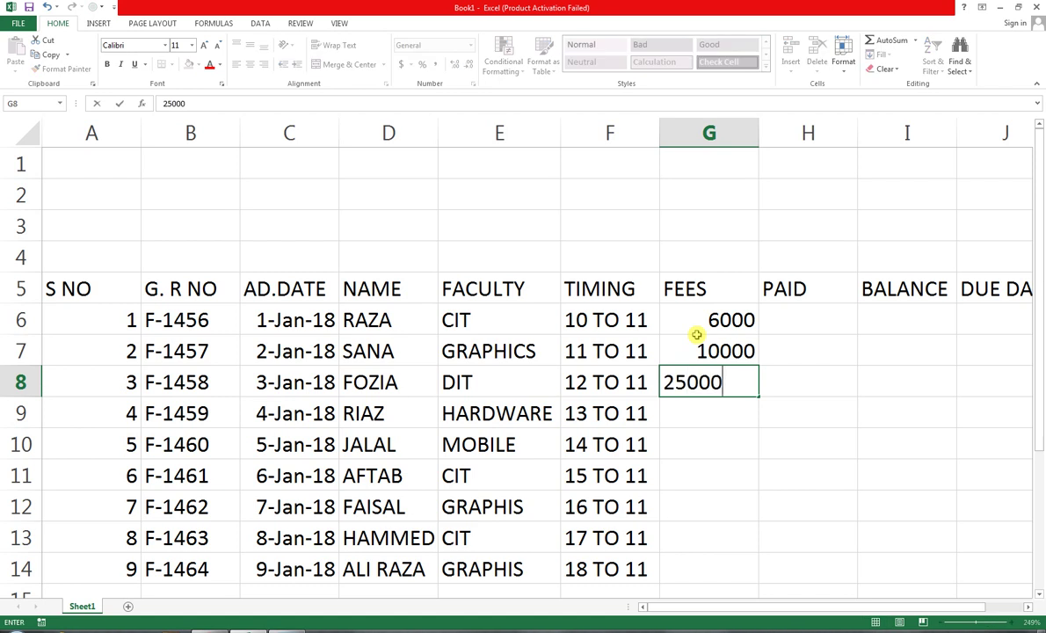
key(Return)
text(25)
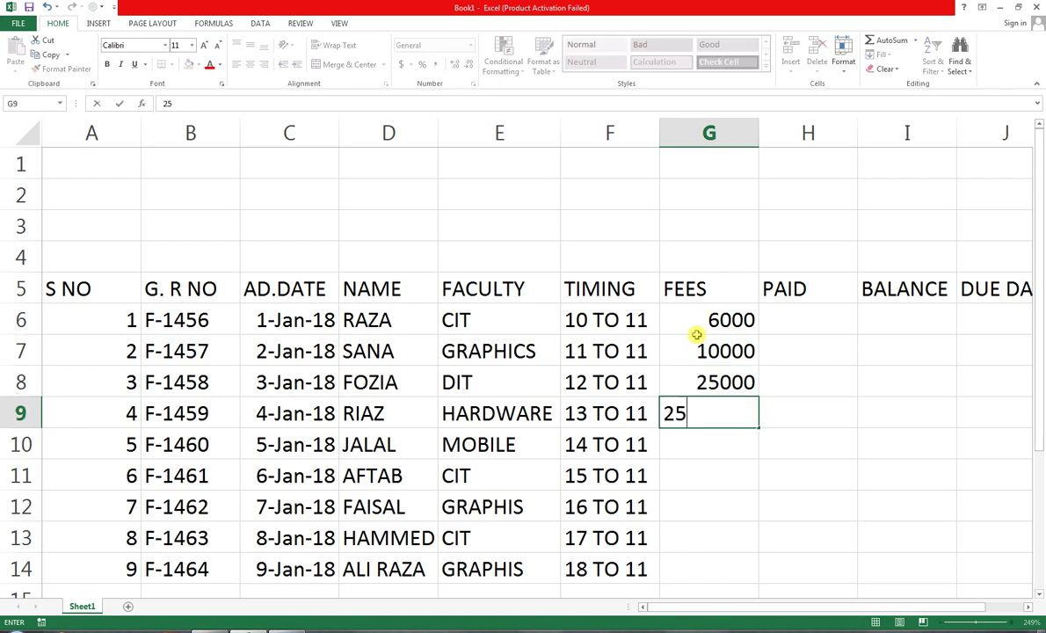
text(00)
key(Return)
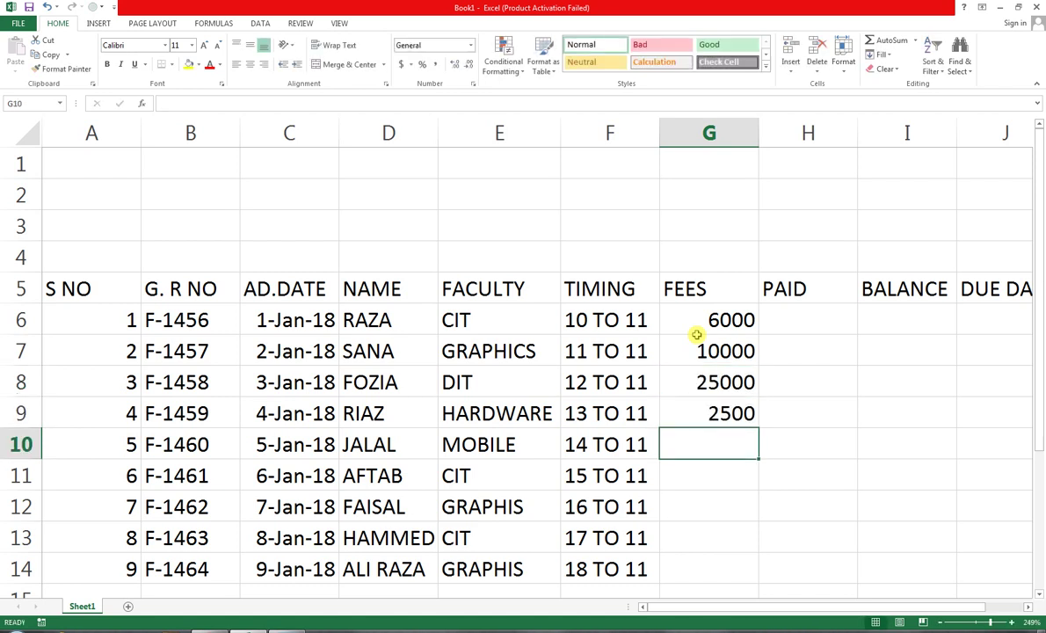
text(6000)
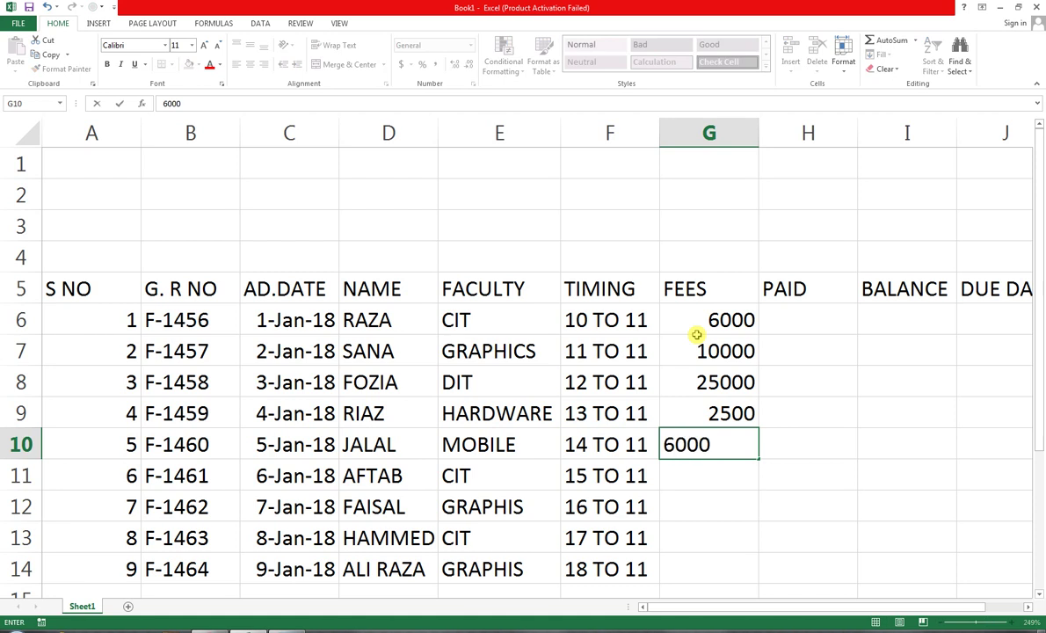
key(Return)
Enter 6000 and 10000 in G11:G12, then copy that pair into G13:G14
text(6000)
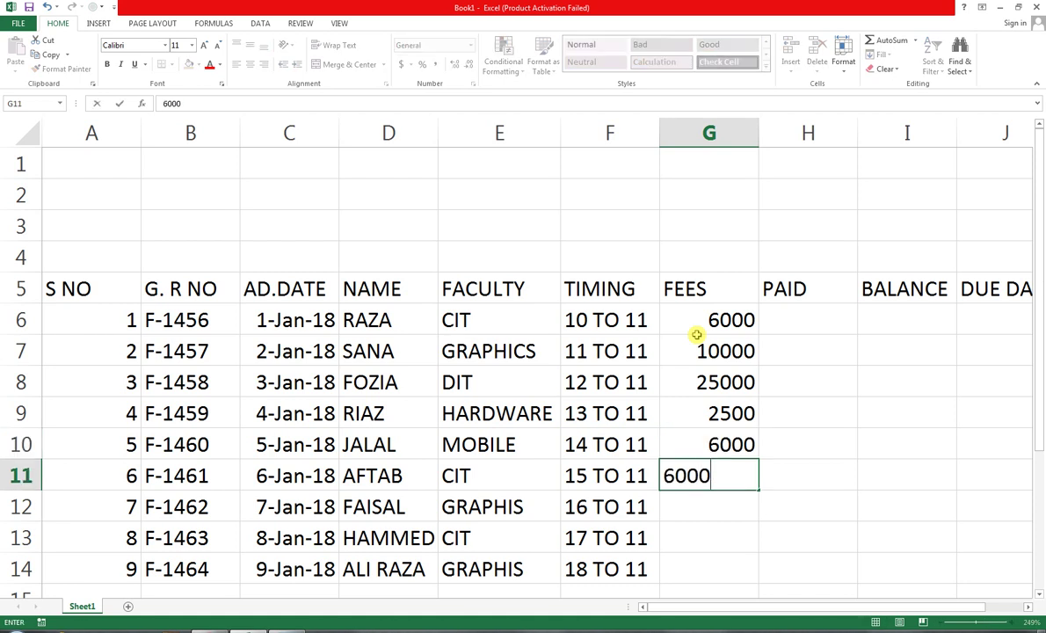
key(Return)
text(1000)
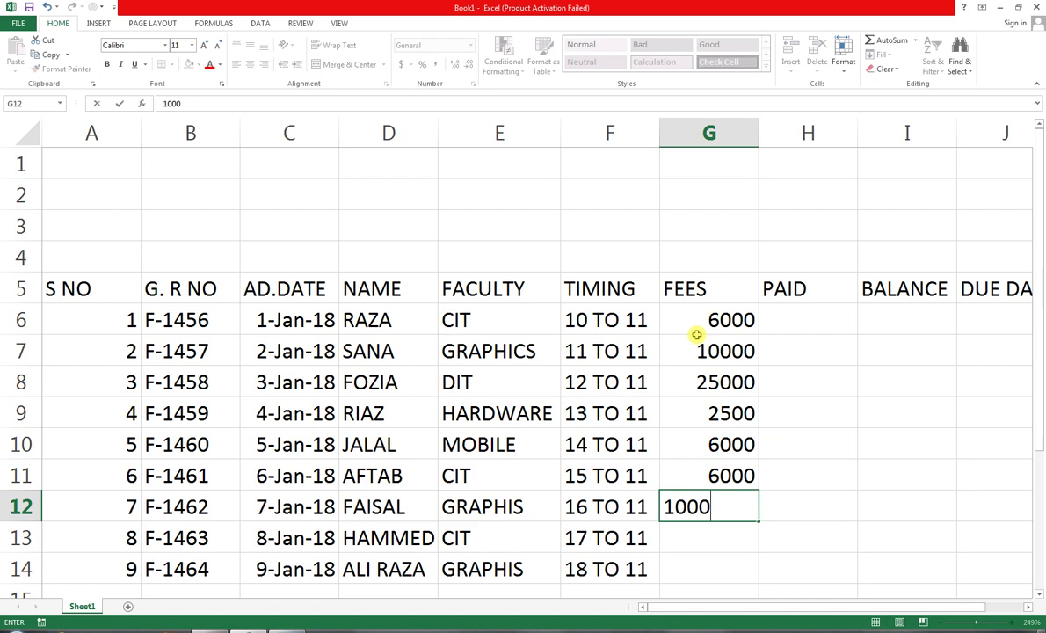
text(0)
key(Return)
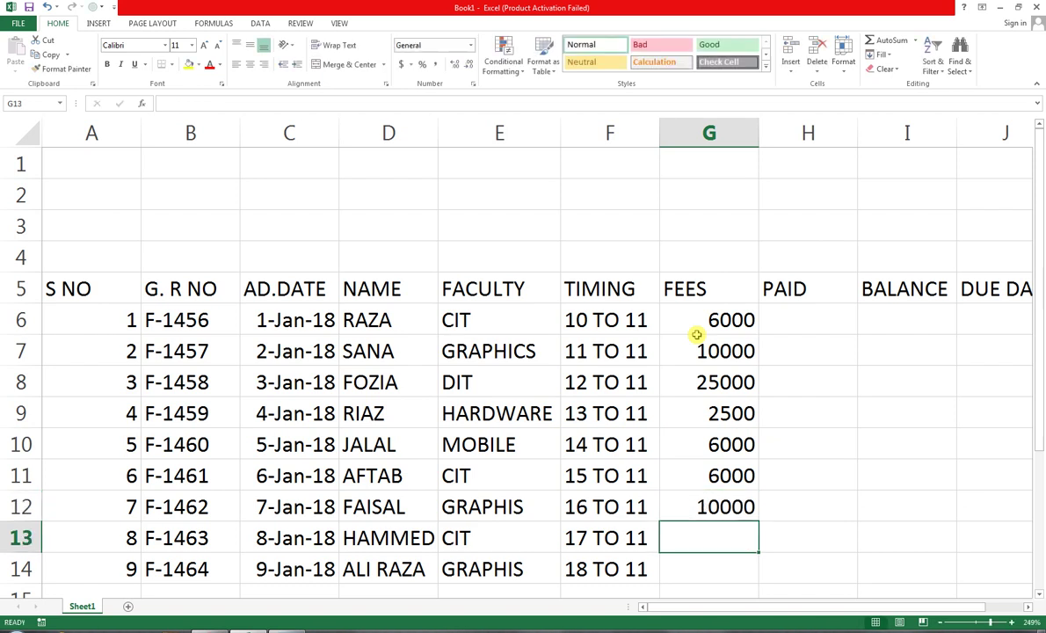
key(Up)
key(Up)
key(shift+Down)
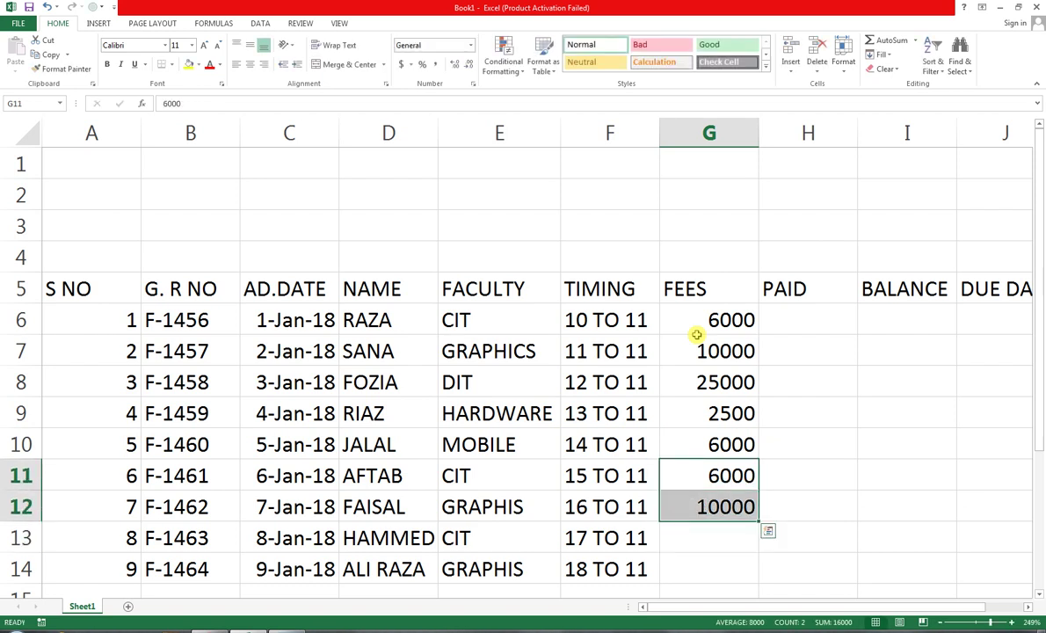
key(ctrl+c)
key(Down)
key(Down)
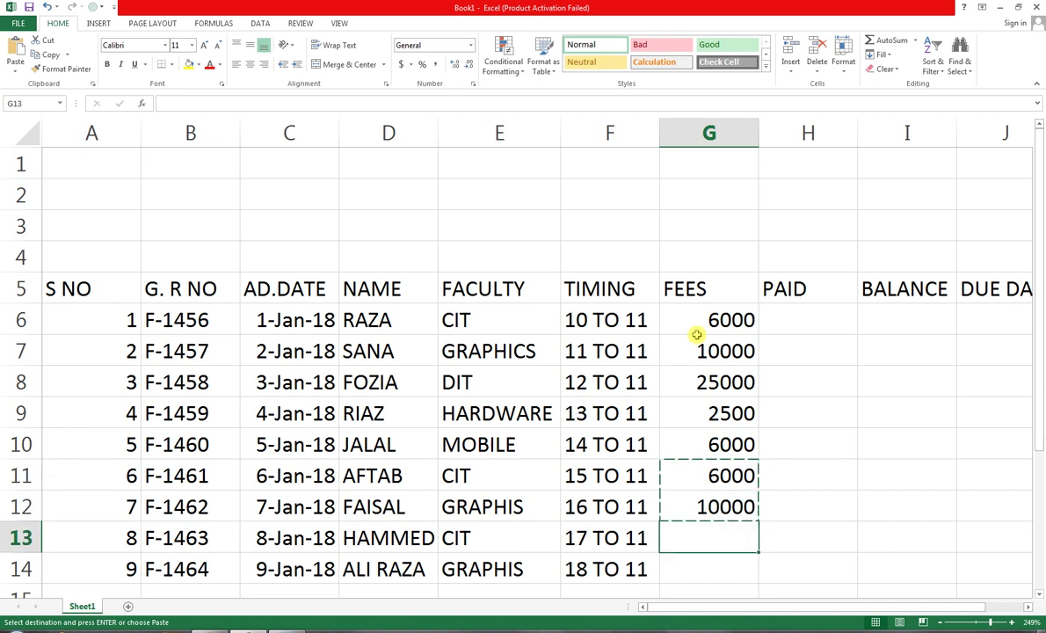
key(ctrl+v)
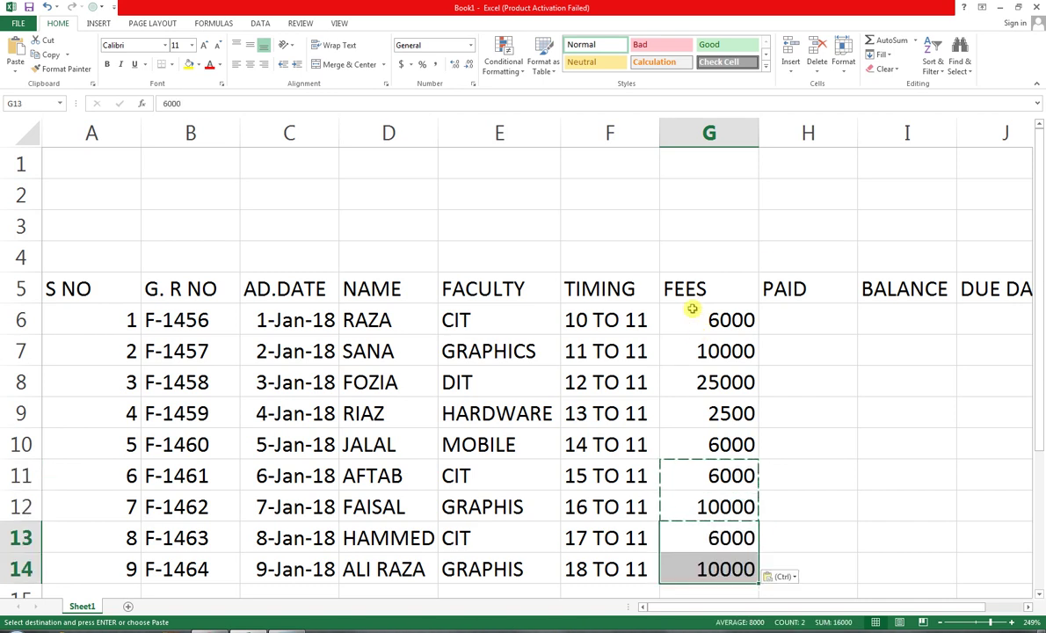
Enter paid amounts 5000, 5000, 15000 and 2000 in H6 through H9
click(787, 309)
text(5000)
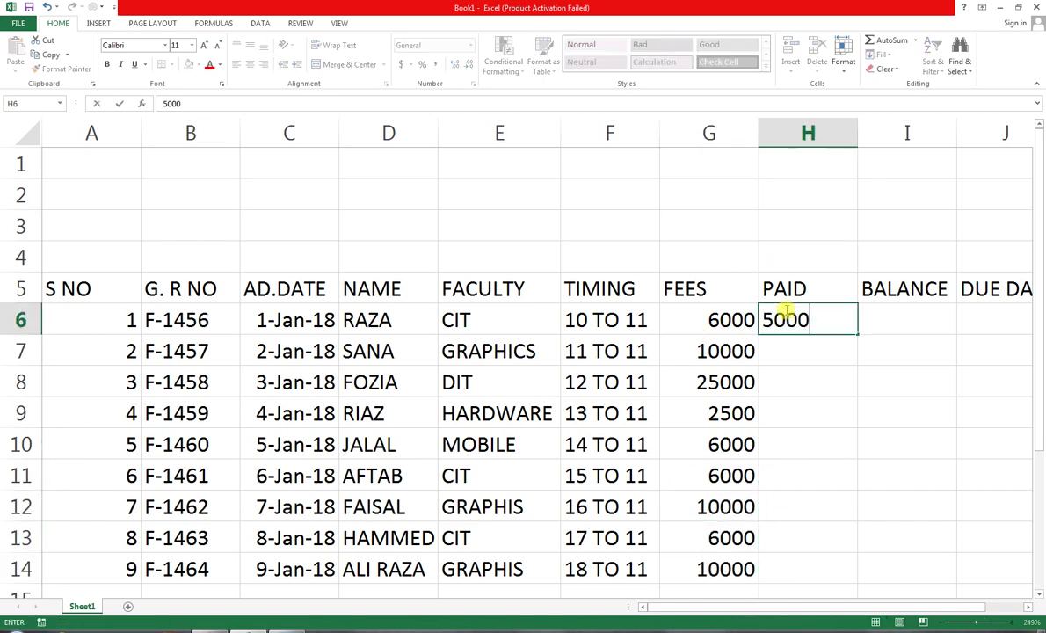
key(Return)
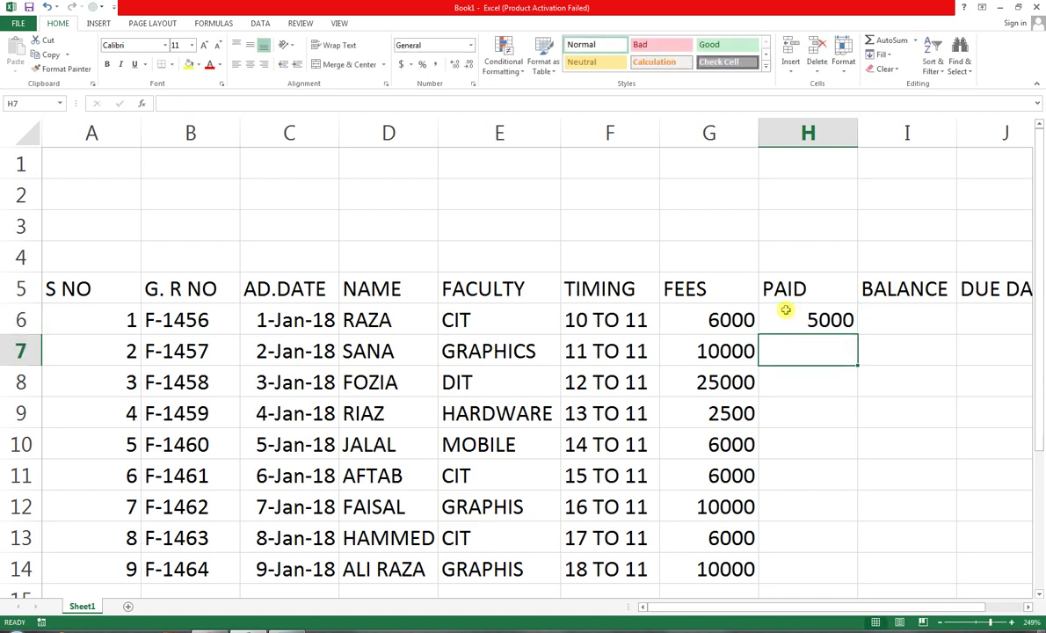
text(5)
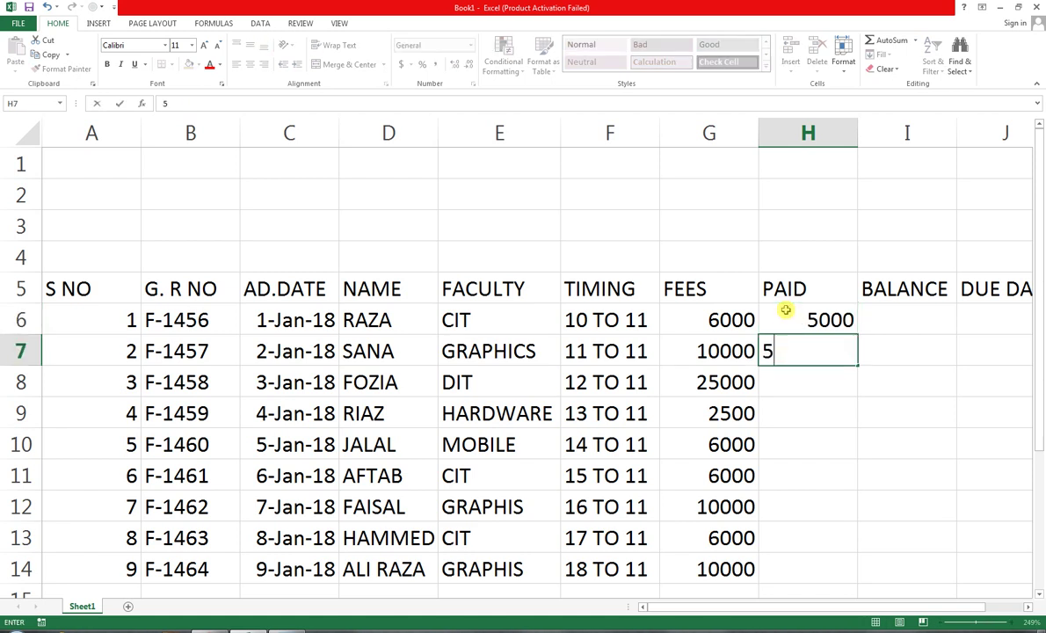
text(000)
key(Return)
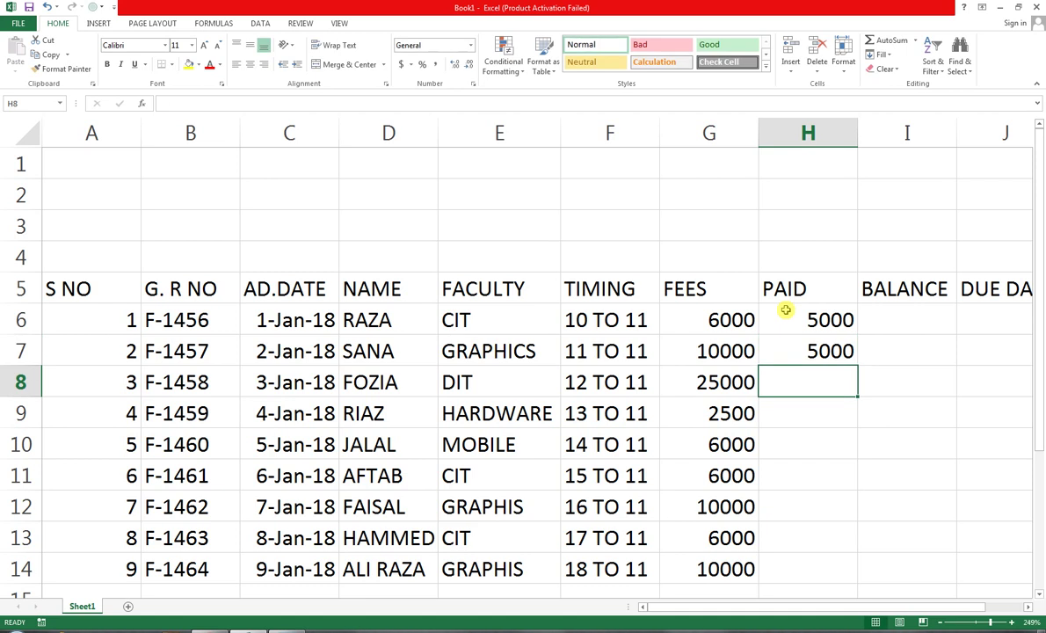
text(1)
text(5000)
key(Return)
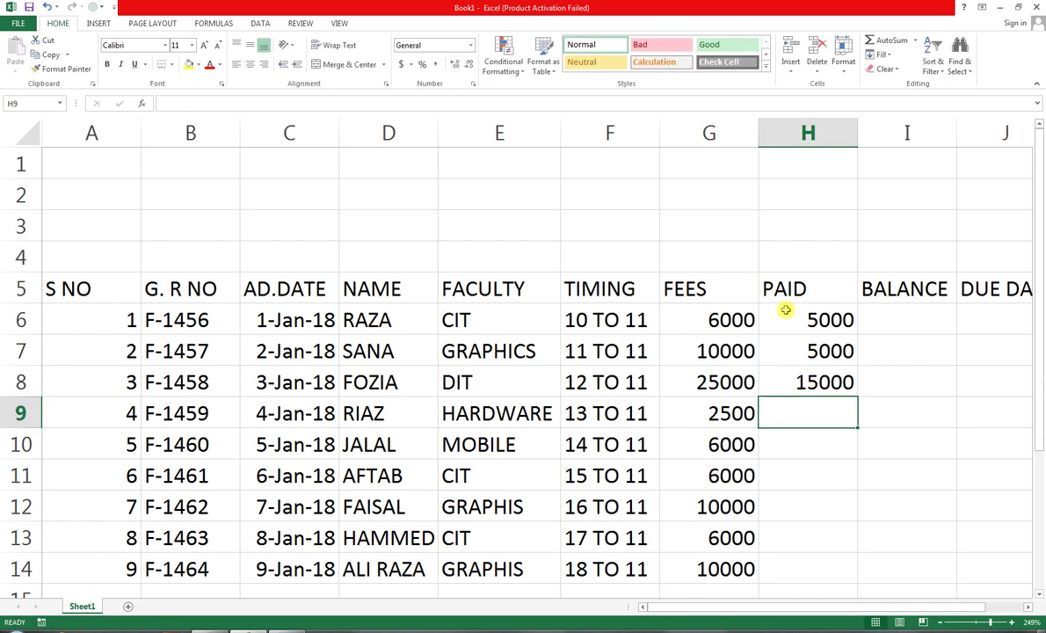
text(2000)
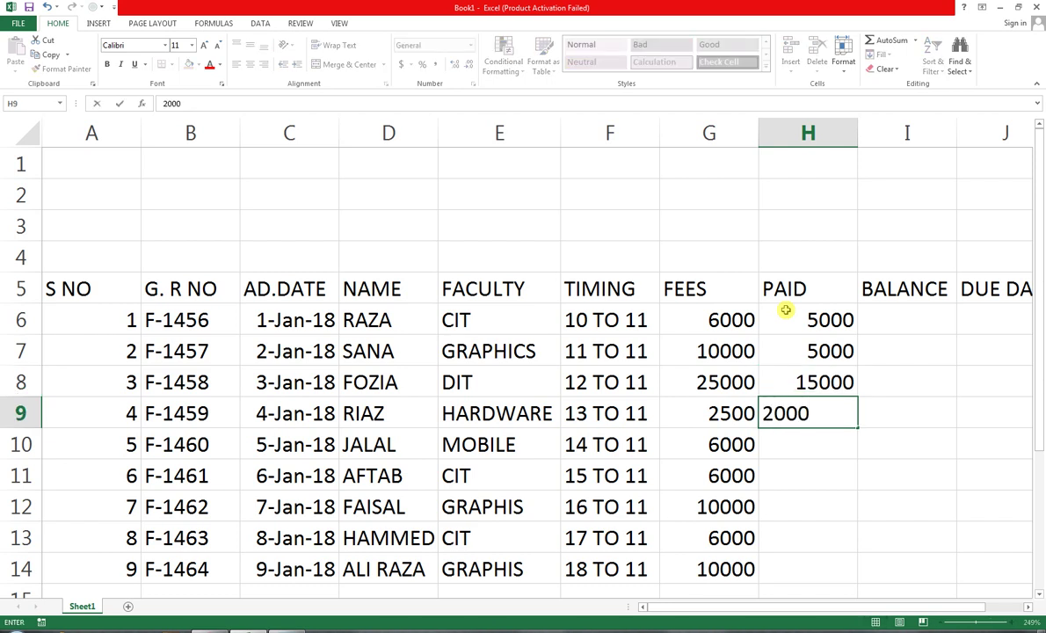
key(Return)
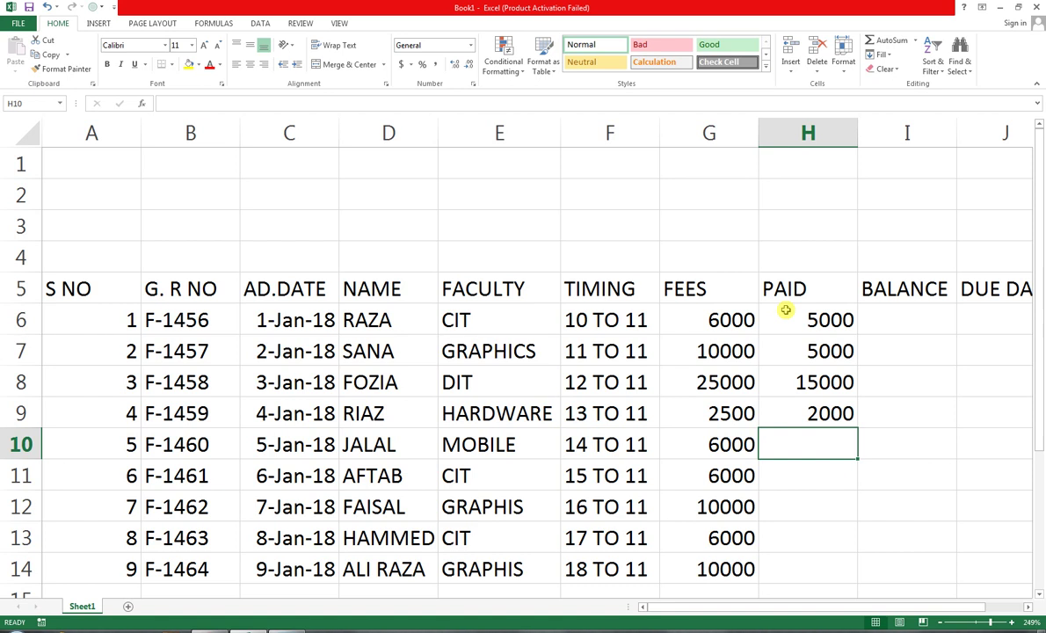
Enter paid amounts 5000, 4500, 8000, 4000 and 5000 in H10 through H14
text(6000)
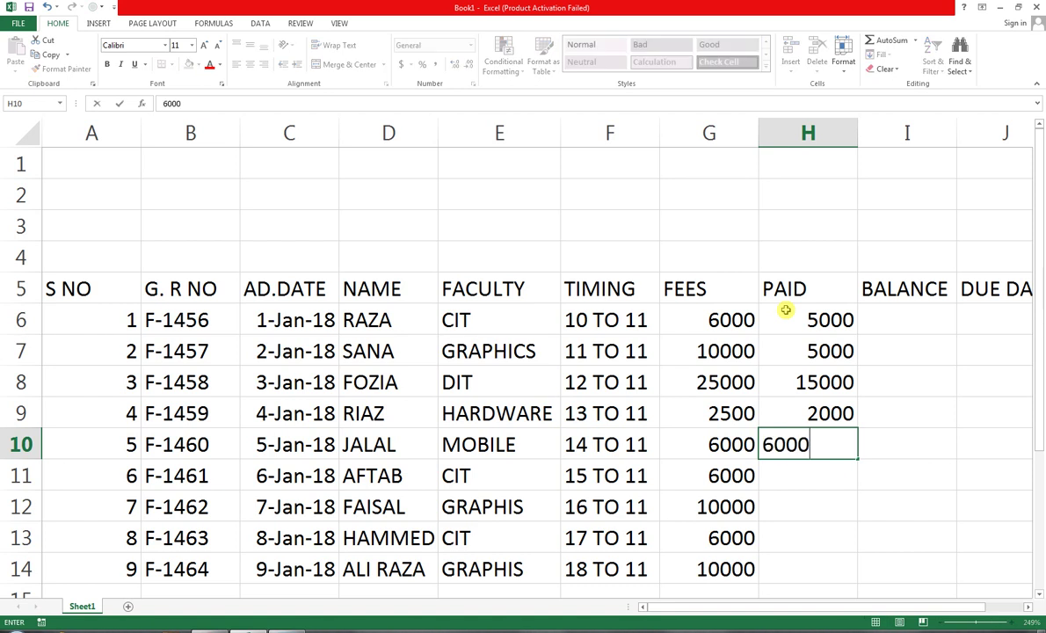
key(BackSpace)
key(BackSpace)
key(BackSpace)
key(BackSpace)
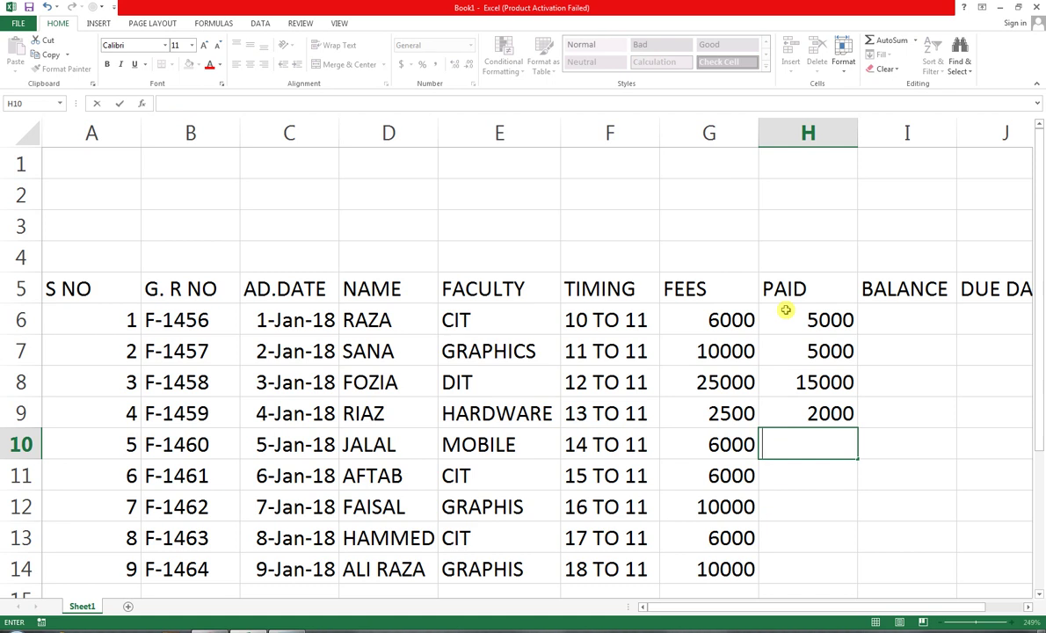
text(5000)
key(Return)
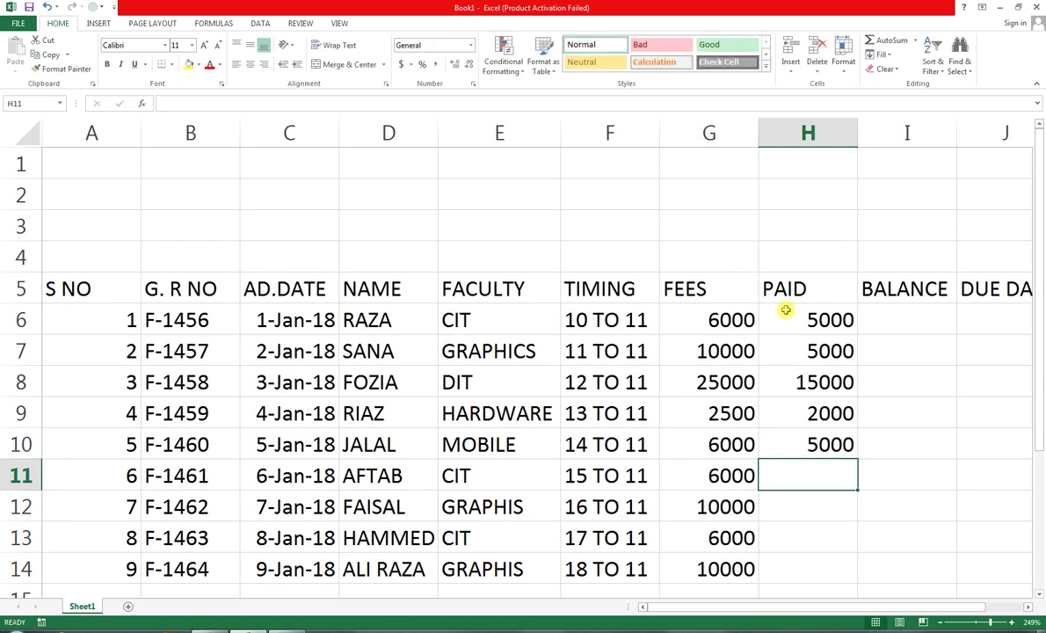
text(4500)
key(Return)
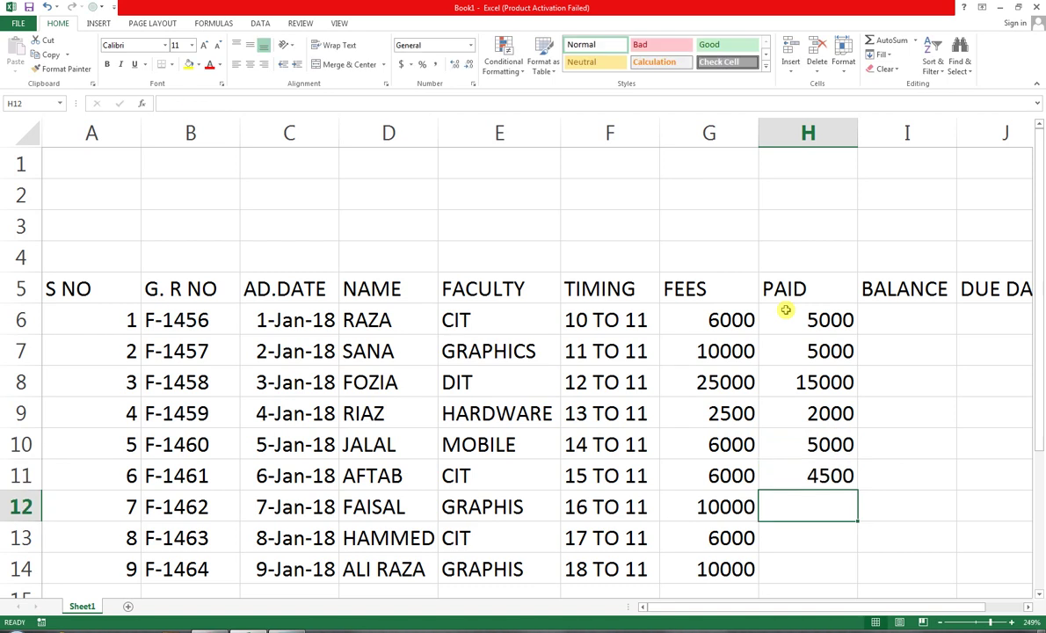
text(8000)
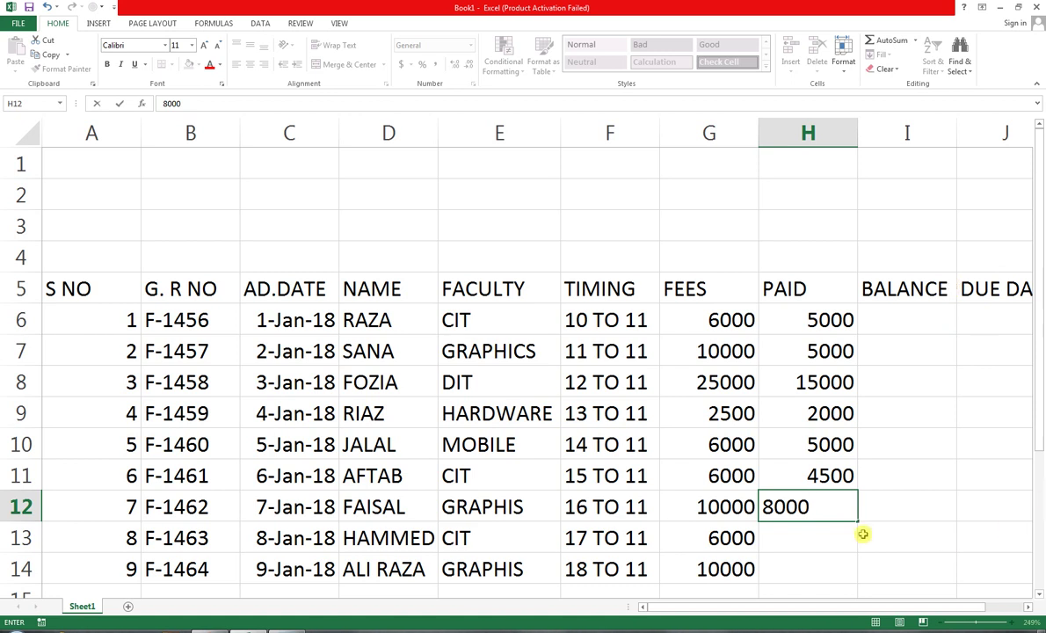
click(830, 537)
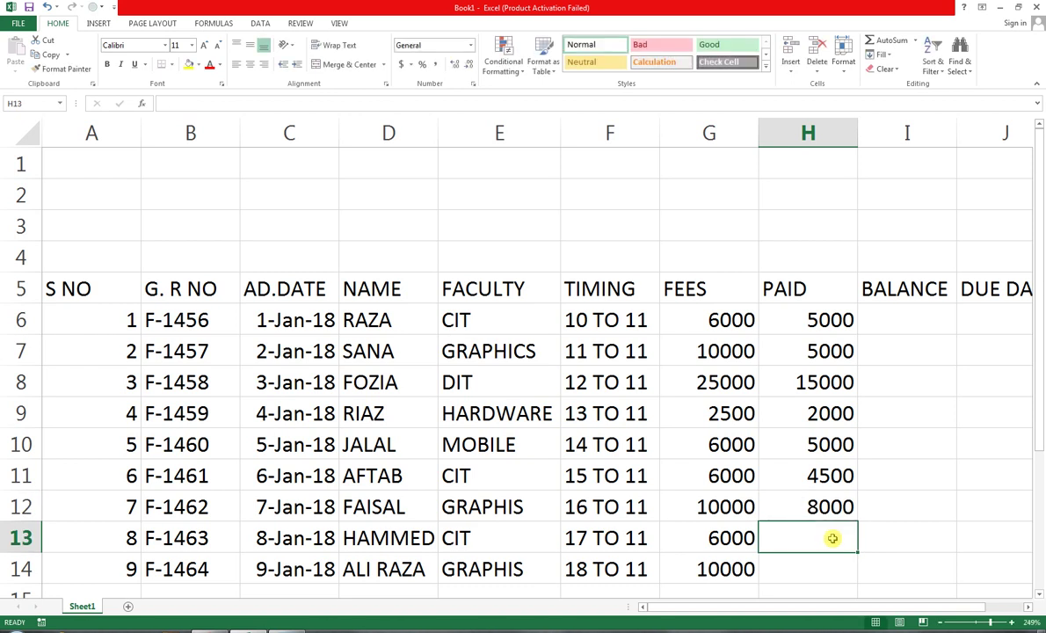
text(4000)
key(Return)
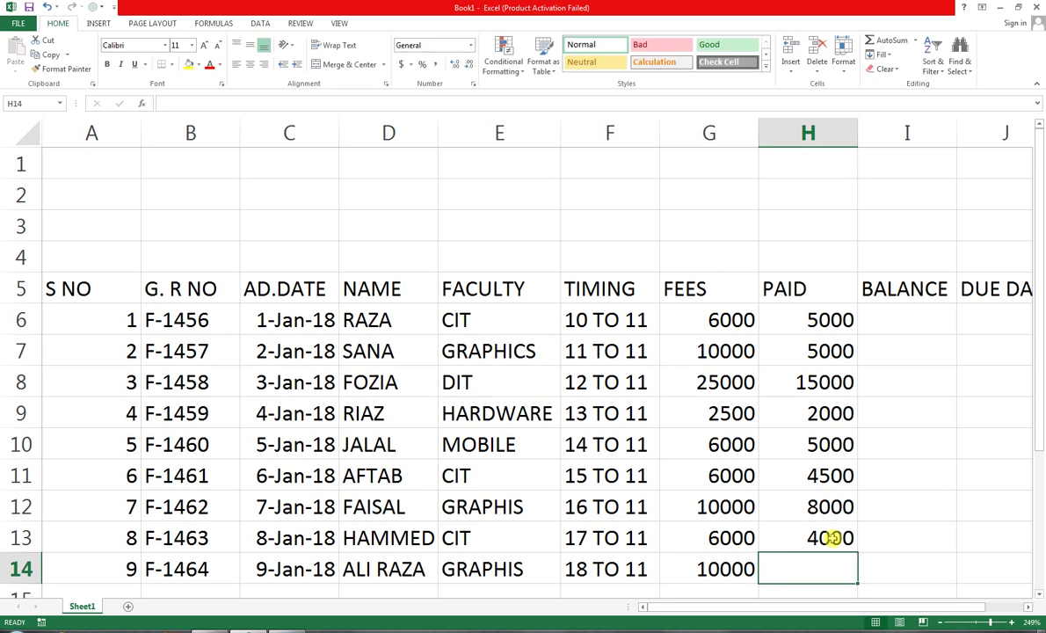
text(5000)
key(ctrl+Return)
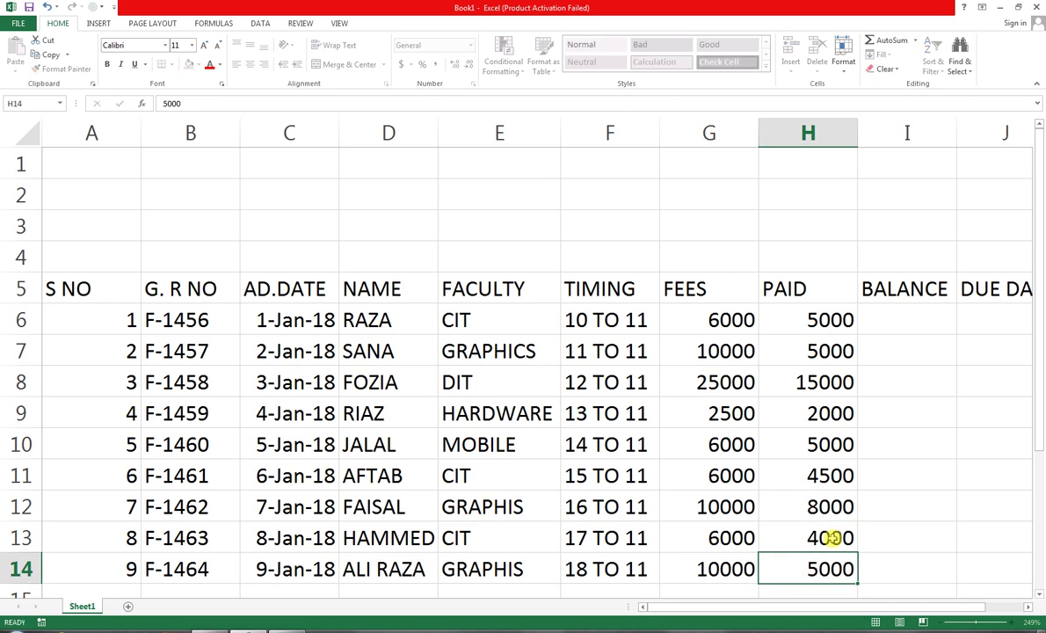
key(Right)
key(Up)
key(Up)
key(Up)
key(Up)
key(Up)
key(Up)
key(Up)
key(Up)
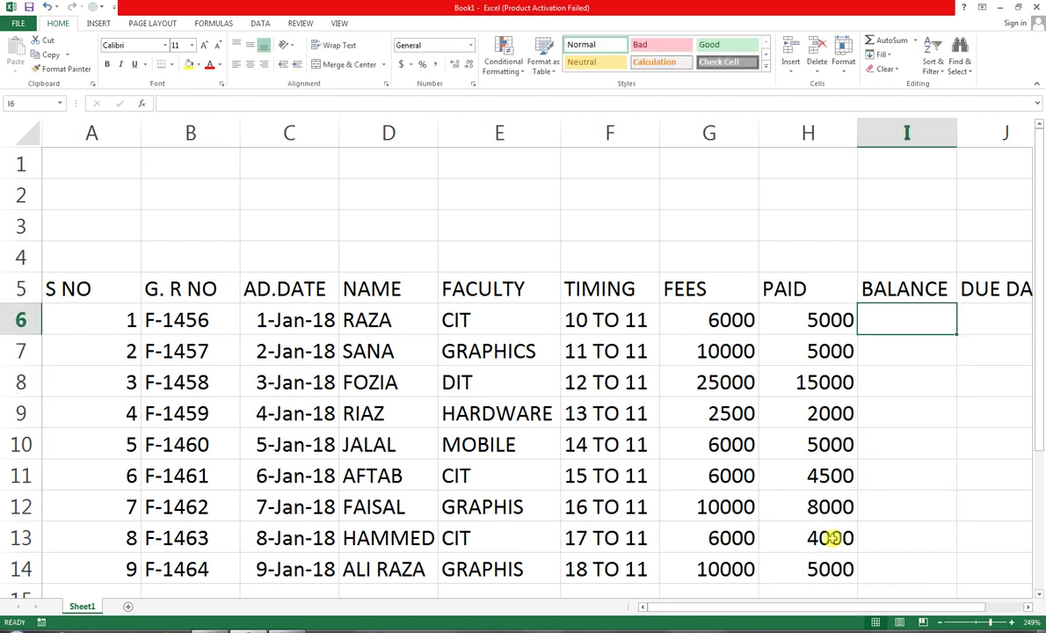
Enter the formula =G6-H6 in I6 for a balance of 1000
text(=)
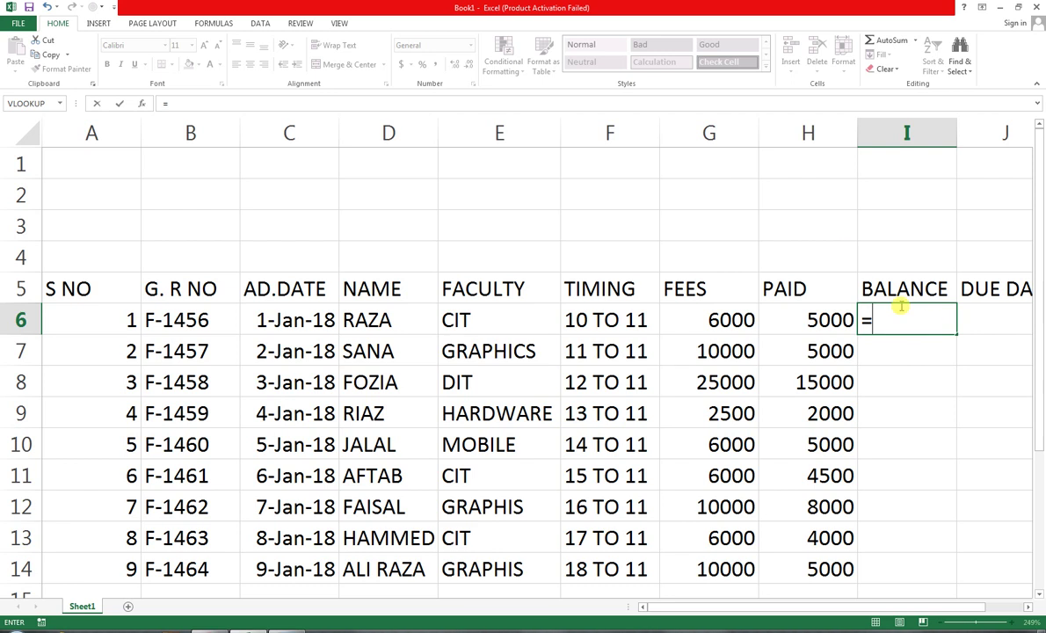
click(715, 313)
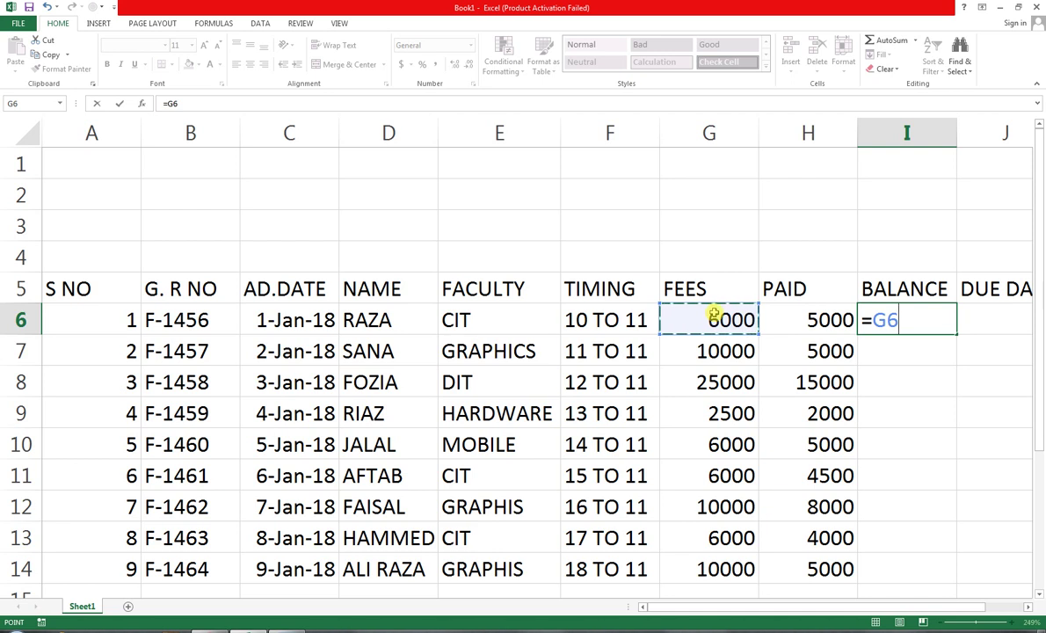
text(-)
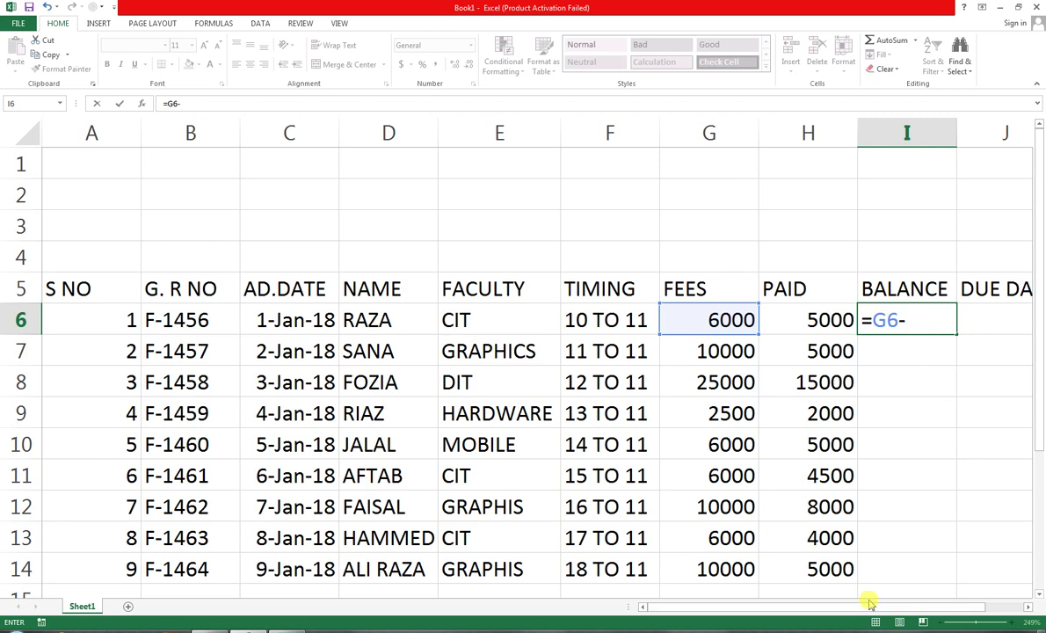
text(H6)
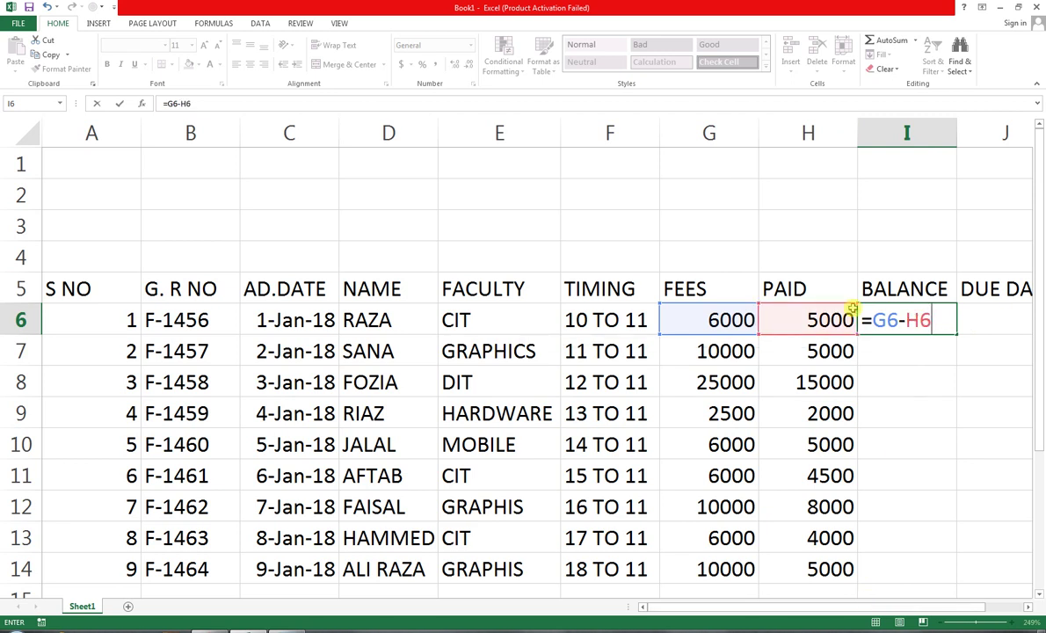
key(BackSpace)
key(BackSpace)
key(BackSpace)
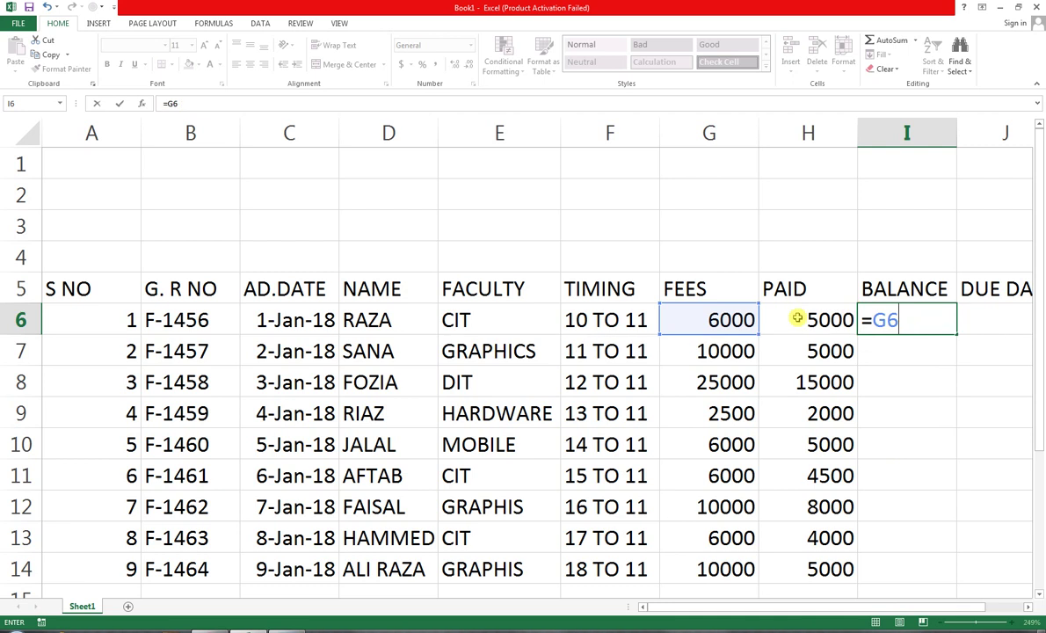
text(-)
click(820, 316)
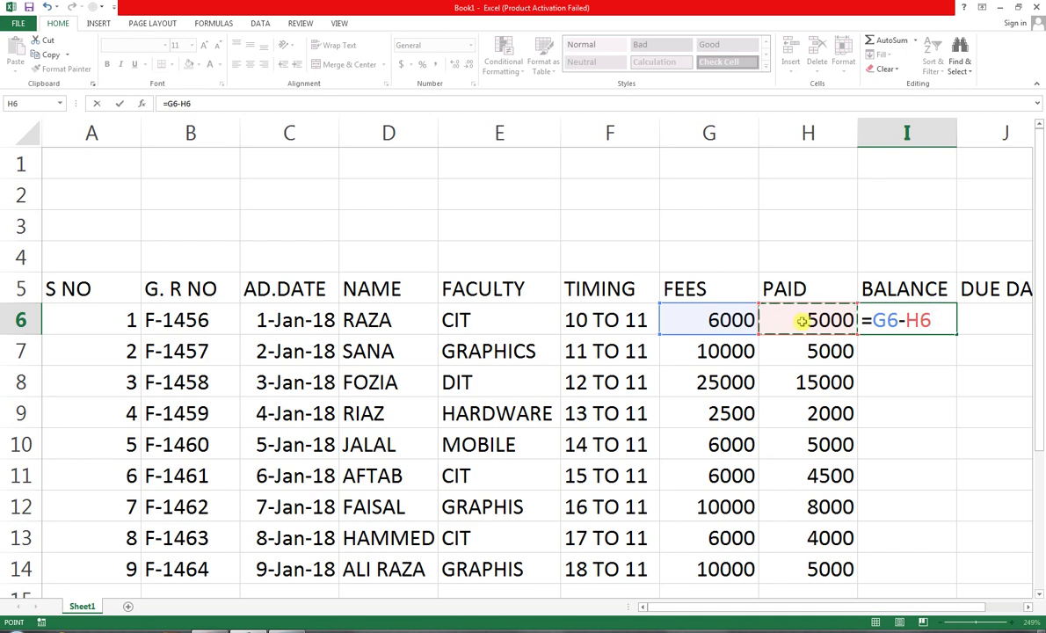
key(Return)
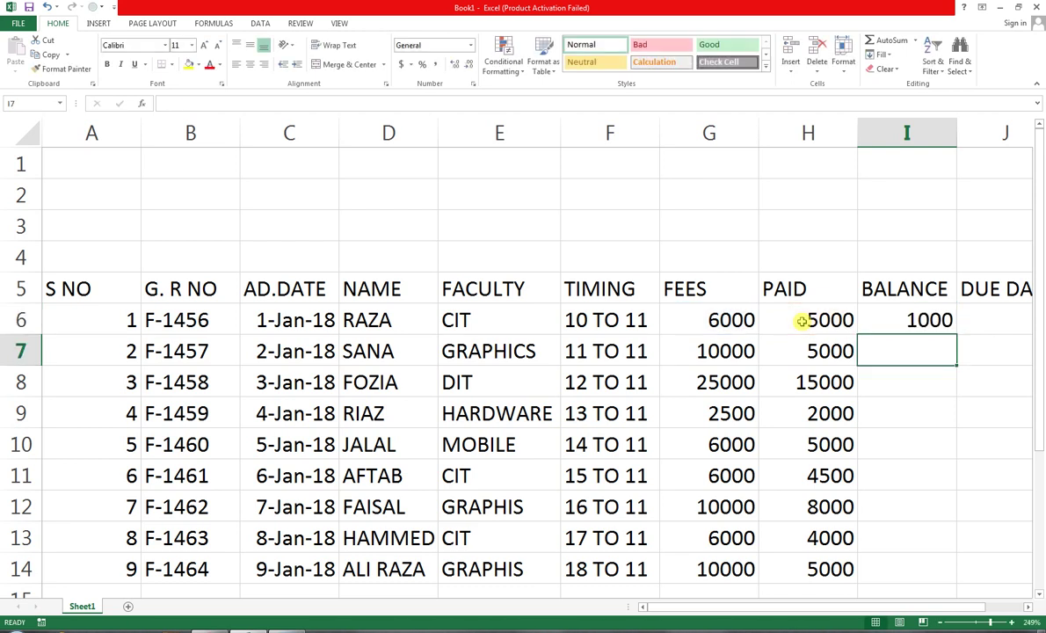
Enter the formula =G7-H7 in I7 for a balance of 5000
text(=)
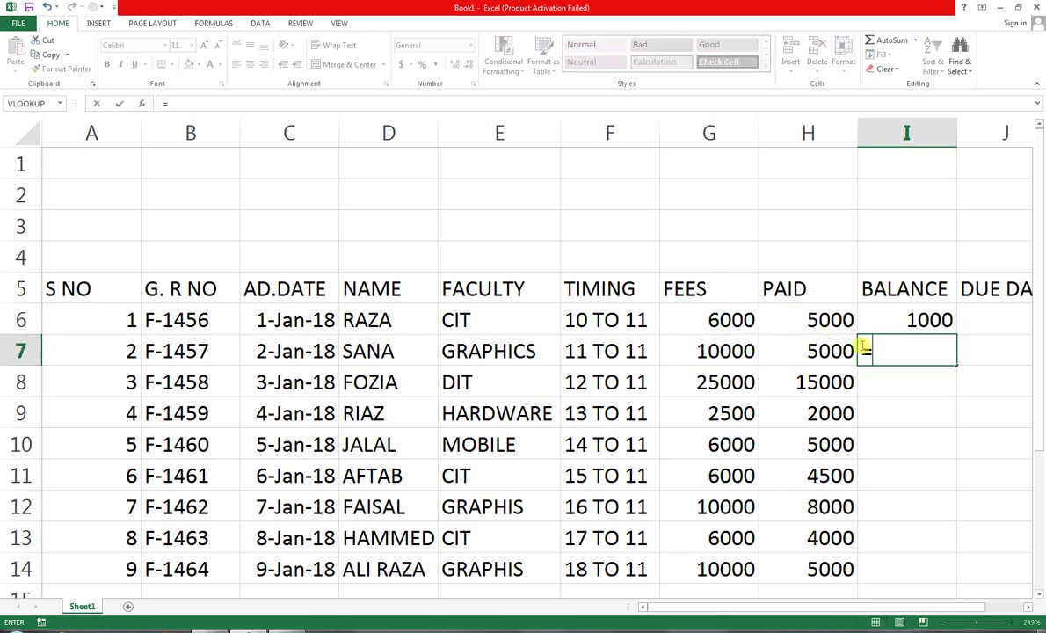
click(727, 345)
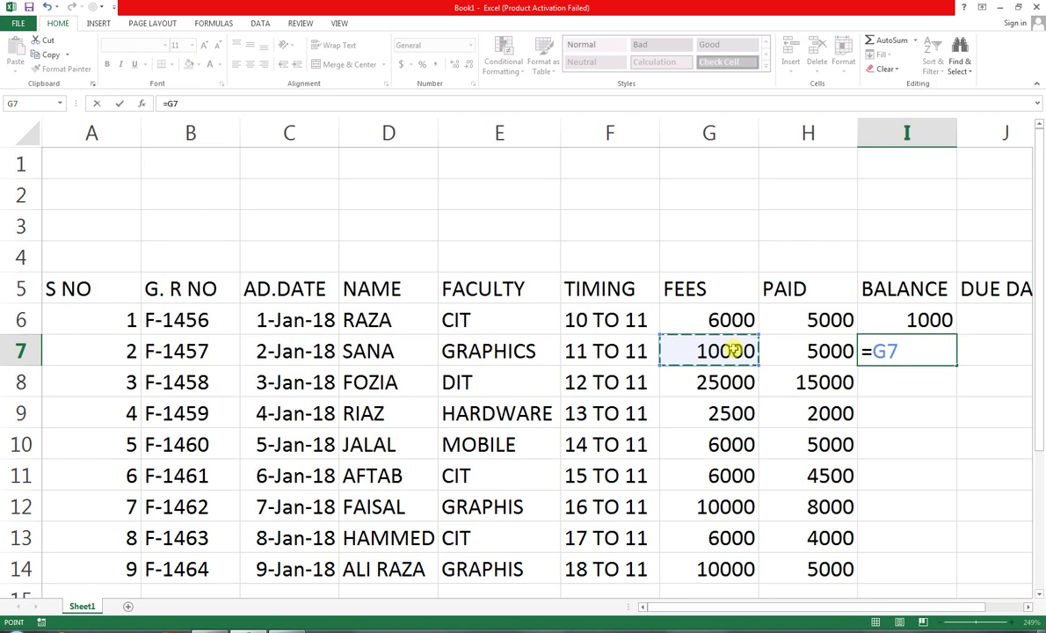
text(-)
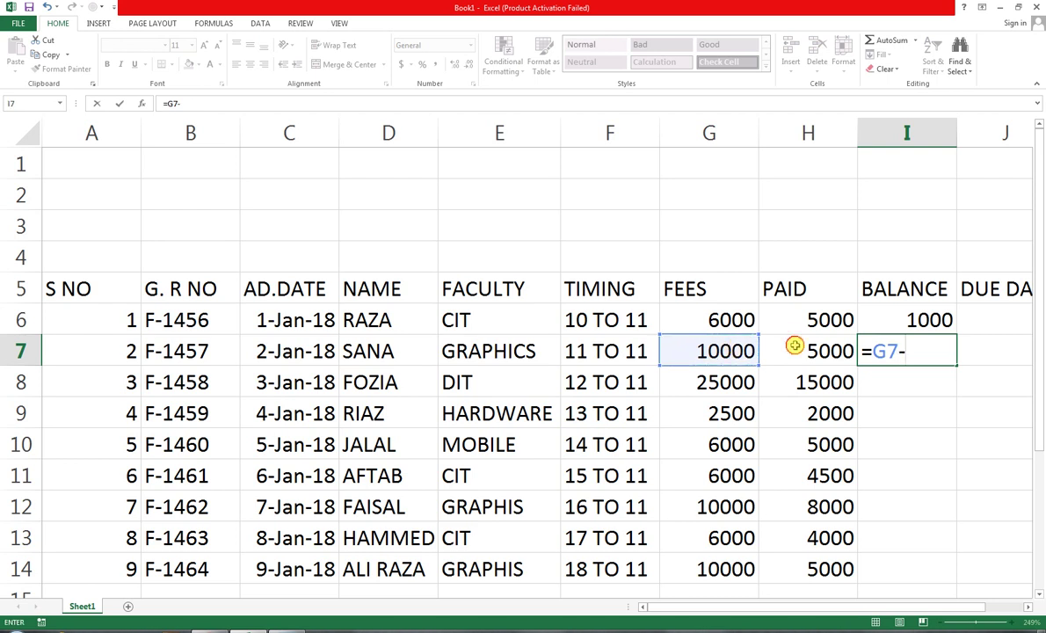
click(795, 346)
key(Return)
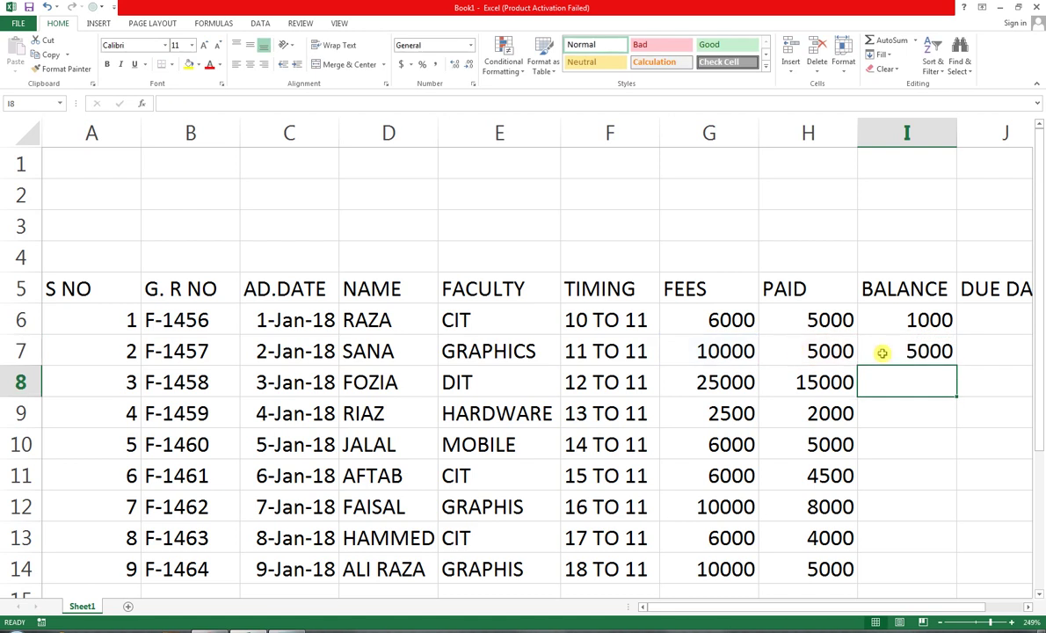
Fill the I6:I7 balance formulas down to I14 and start typing 2-FEB-18 in J6
drag(929, 320, 929, 350)
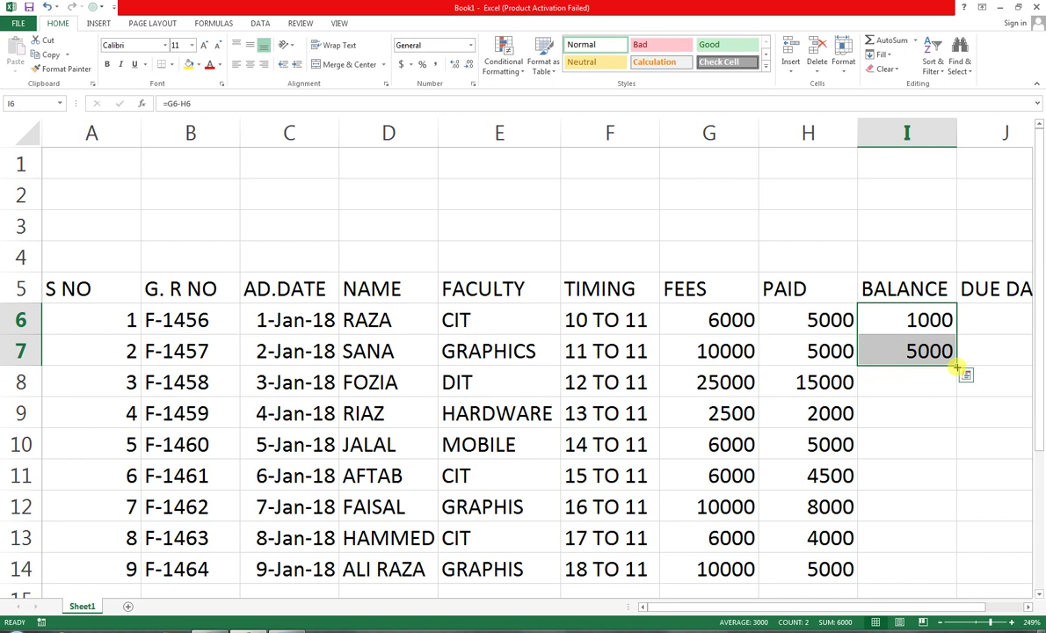
drag(956, 367, 961, 578)
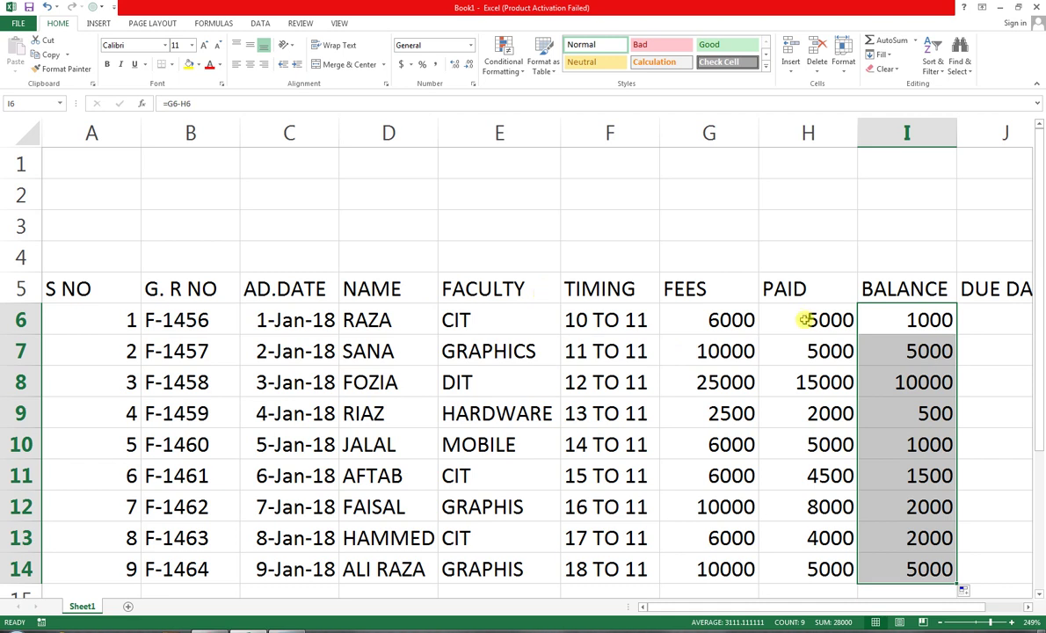
click(1000, 320)
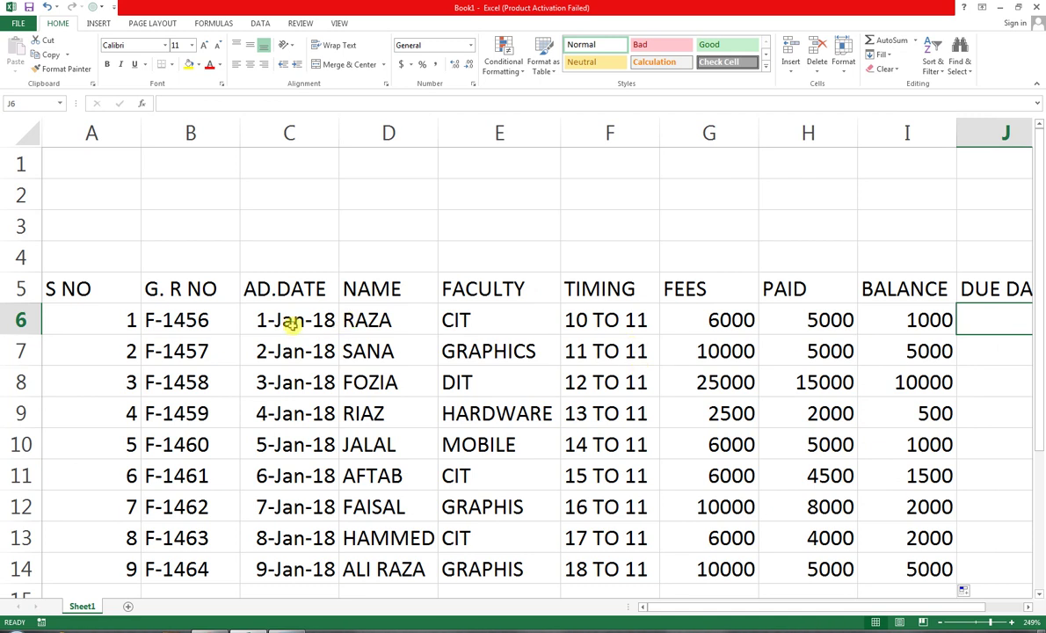
text(2-)
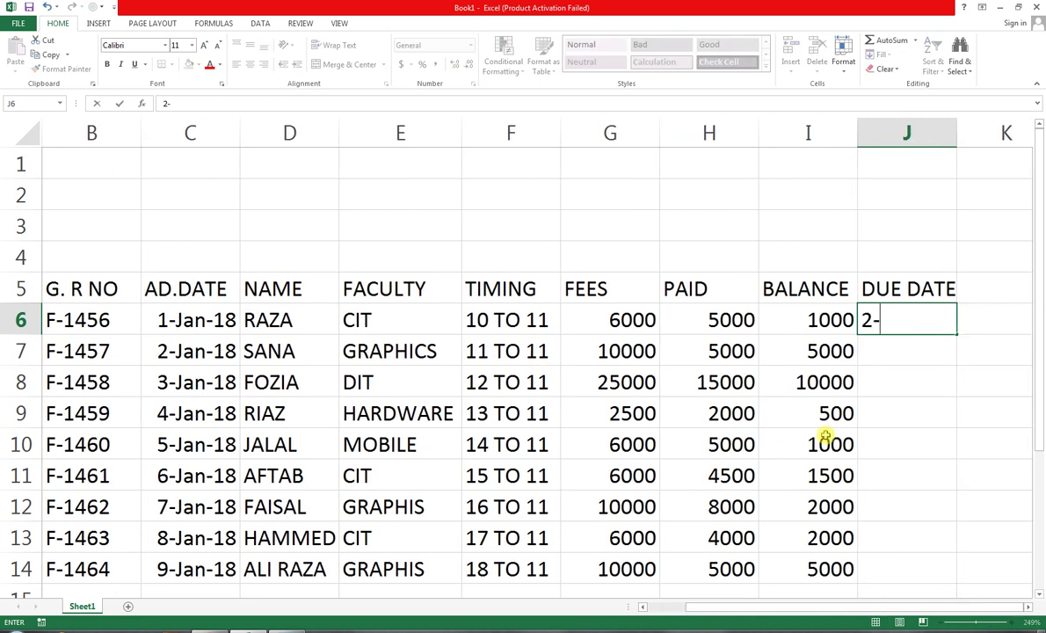
text(FEB-)
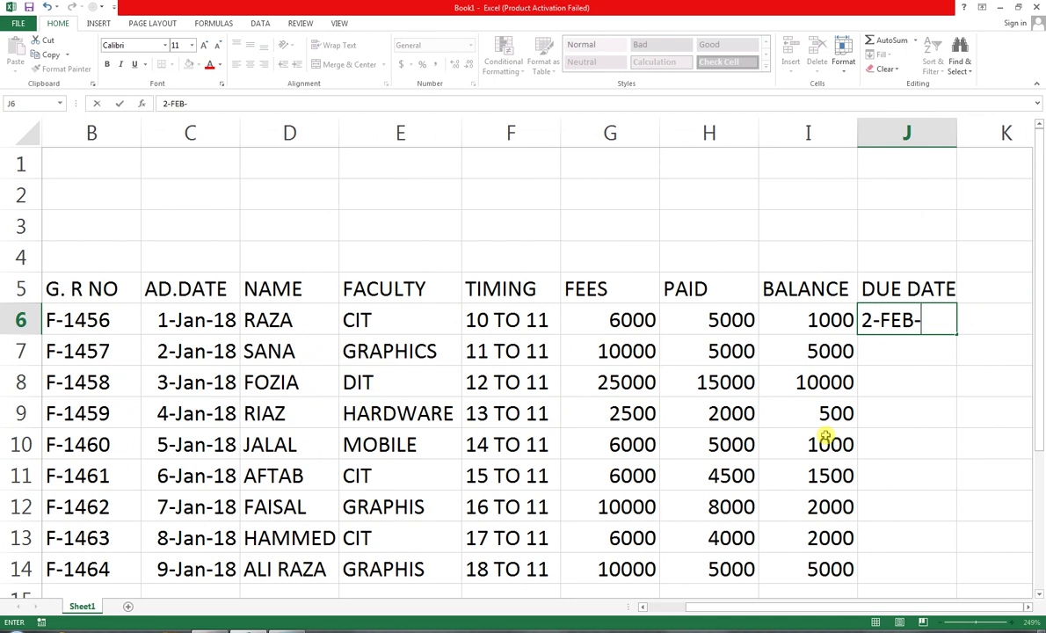
text(18)
Commit 2-Feb-18 in J6, fill daily dates down to 10-Feb-18 in J14, and AutoFit column J
key(Return)
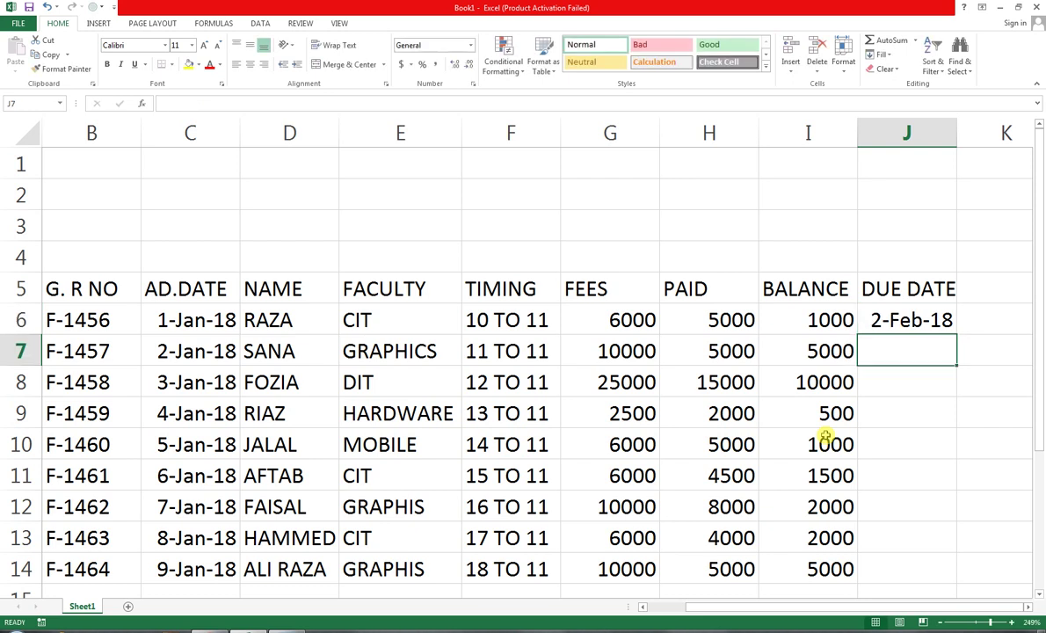
click(879, 323)
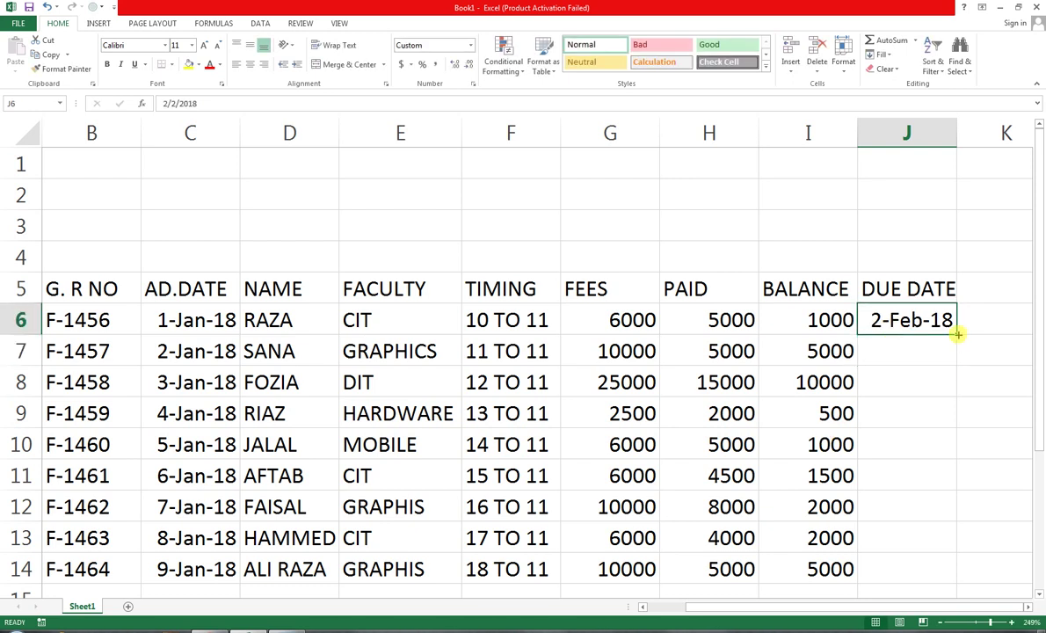
drag(958, 334, 959, 520)
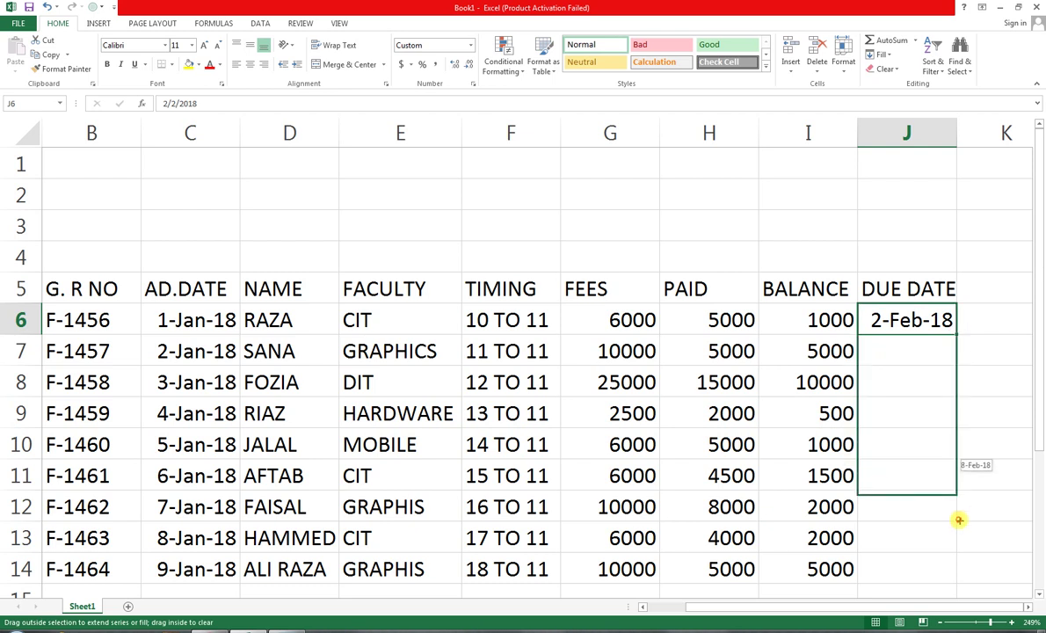
drag(959, 520, 965, 565)
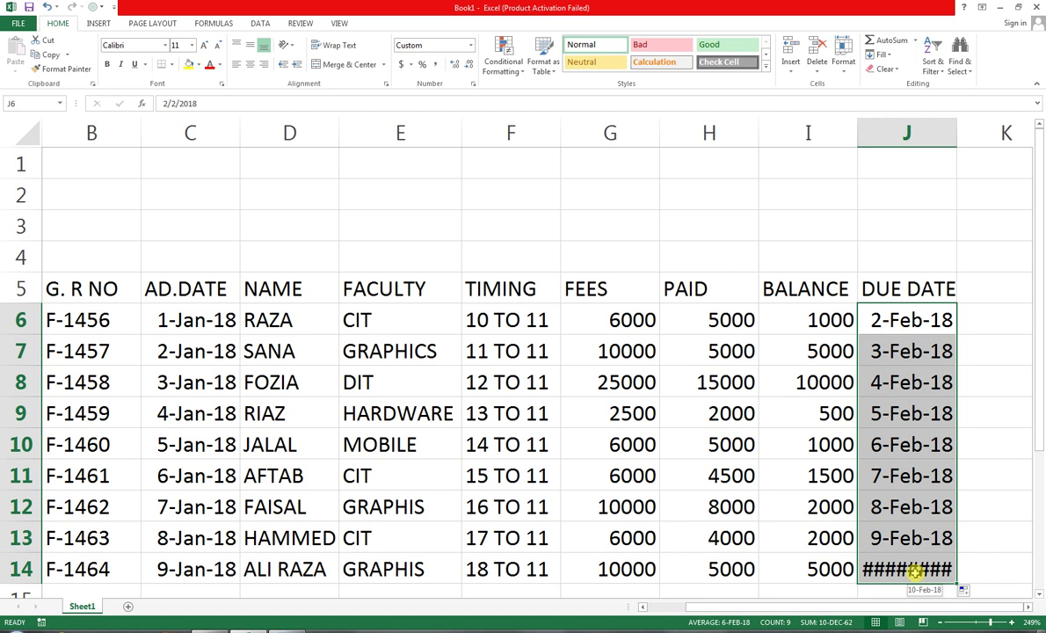
drag(921, 567, 920, 567)
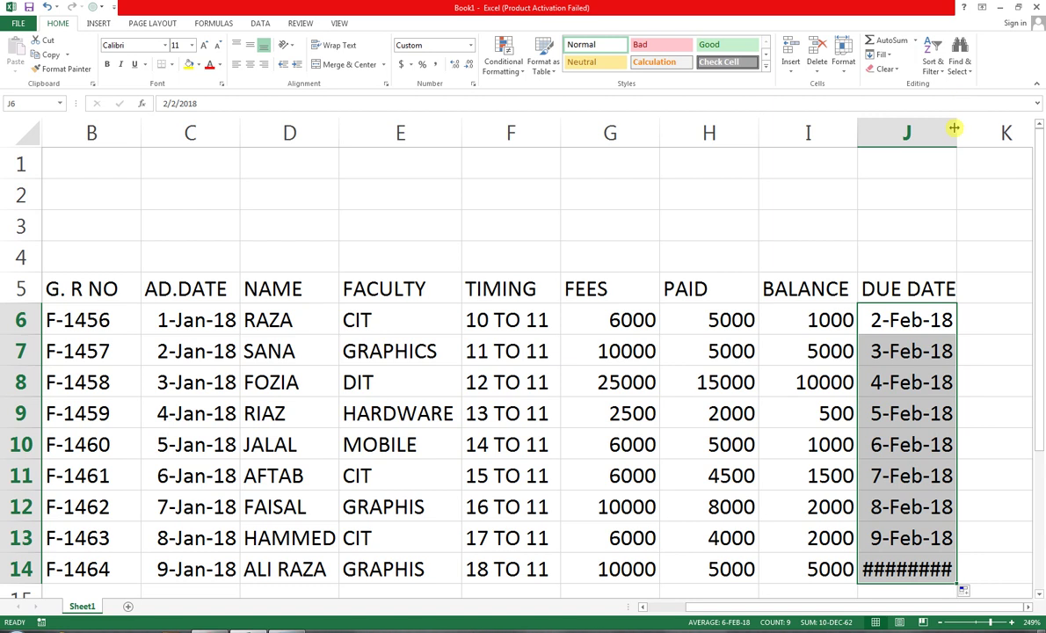
double_click(953, 128)
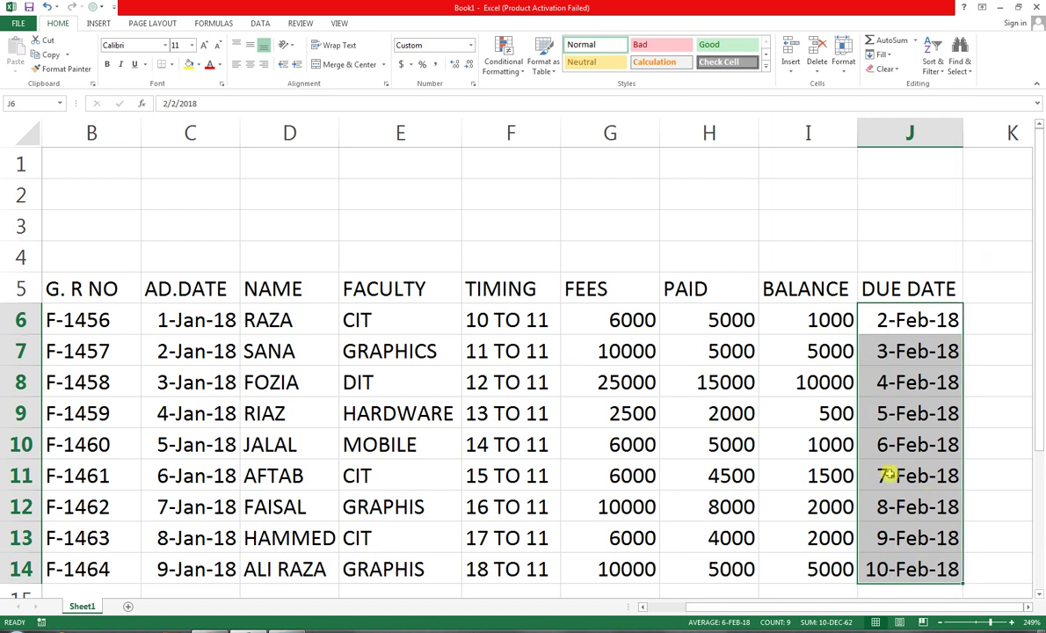
drag(810, 612, 795, 613)
drag(743, 613, 695, 612)
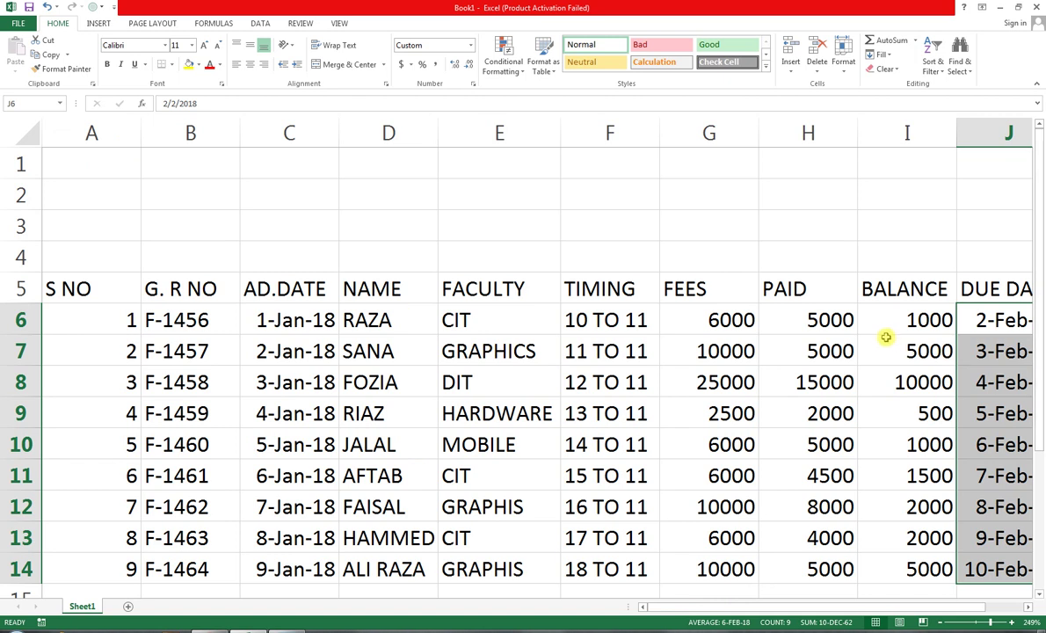
Narrow column A and format headers A5:J5 as centred, size 10, bold and underlined
click(132, 134)
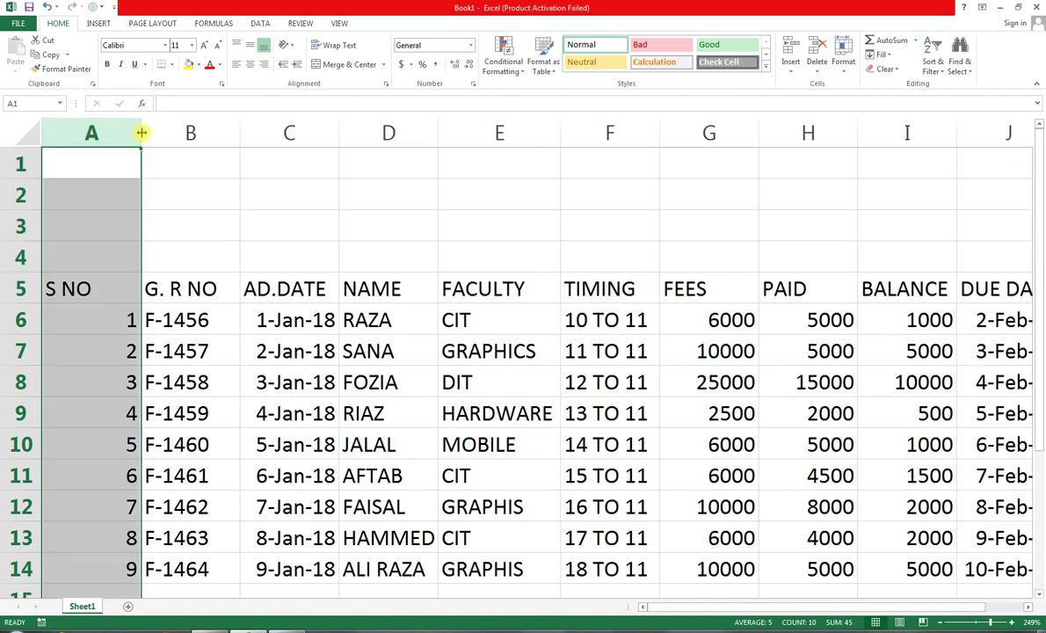
drag(140, 134, 113, 140)
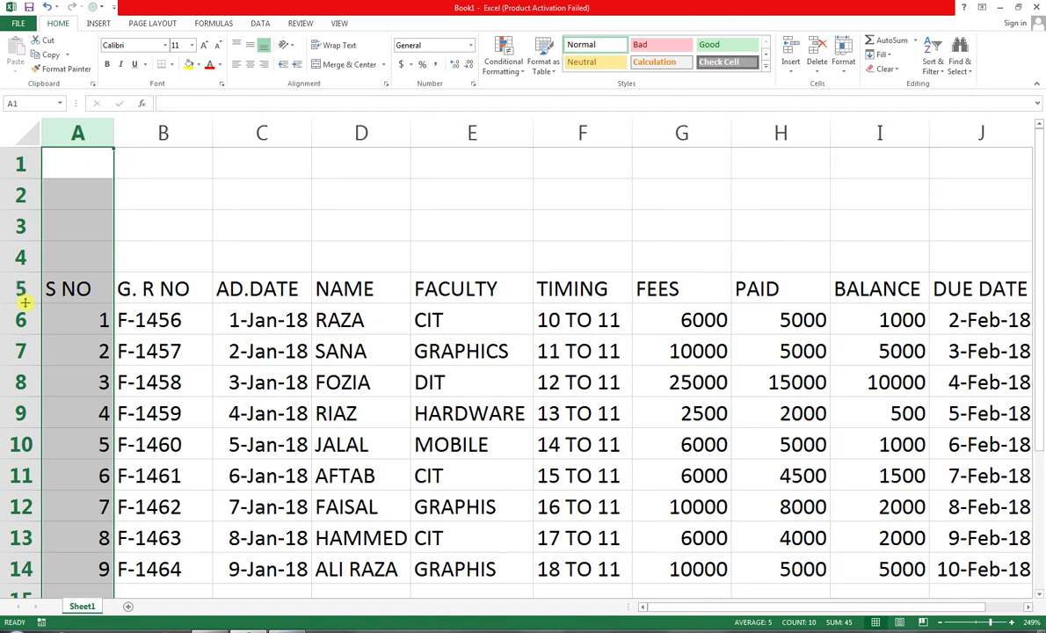
drag(26, 302, 25, 306)
drag(93, 289, 934, 289)
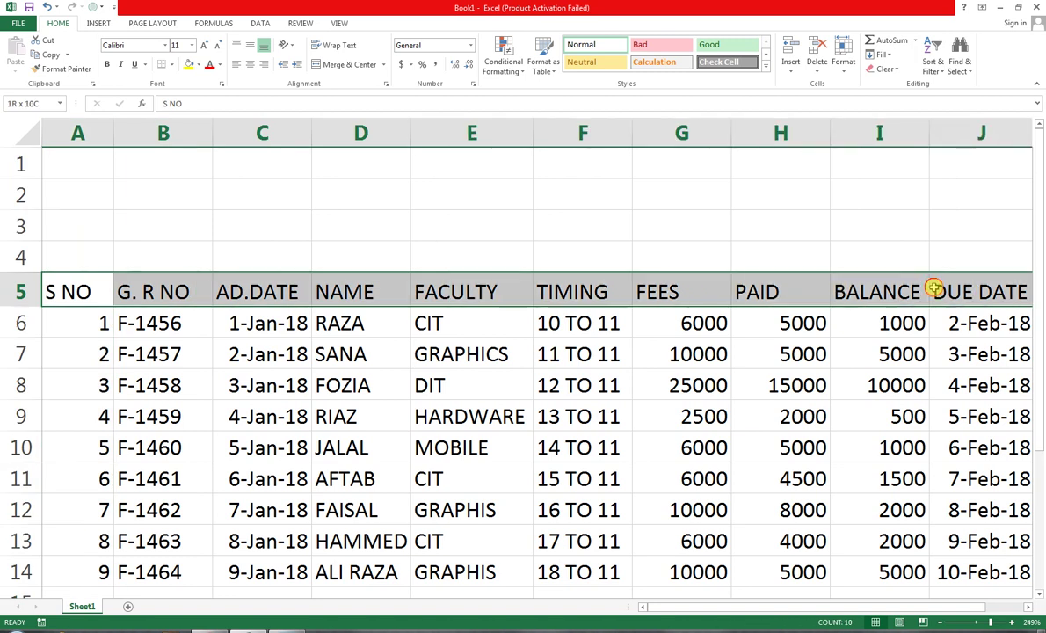
click(250, 67)
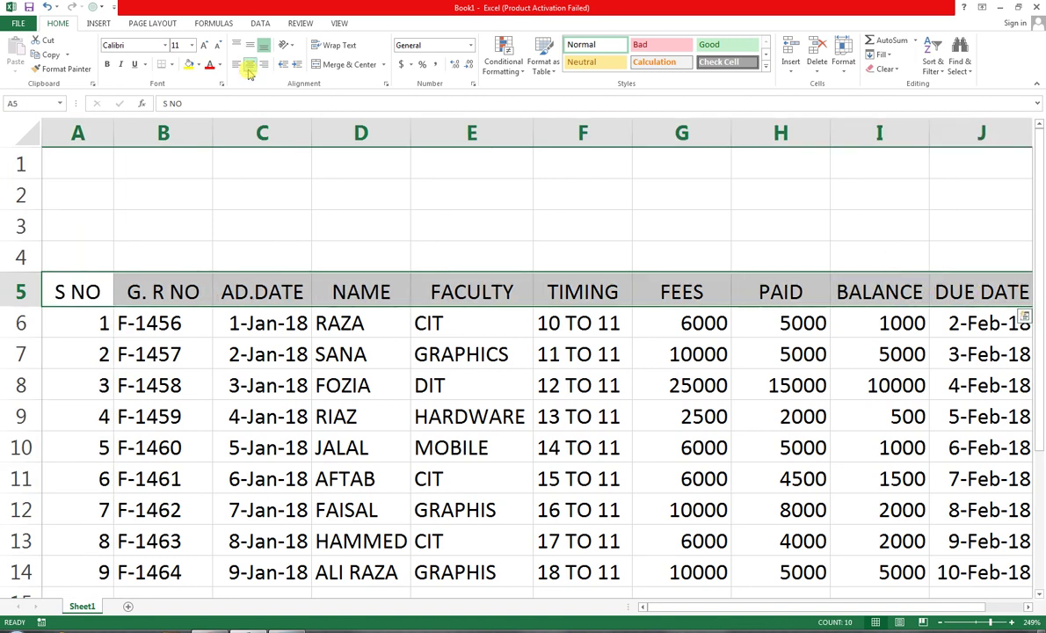
click(218, 45)
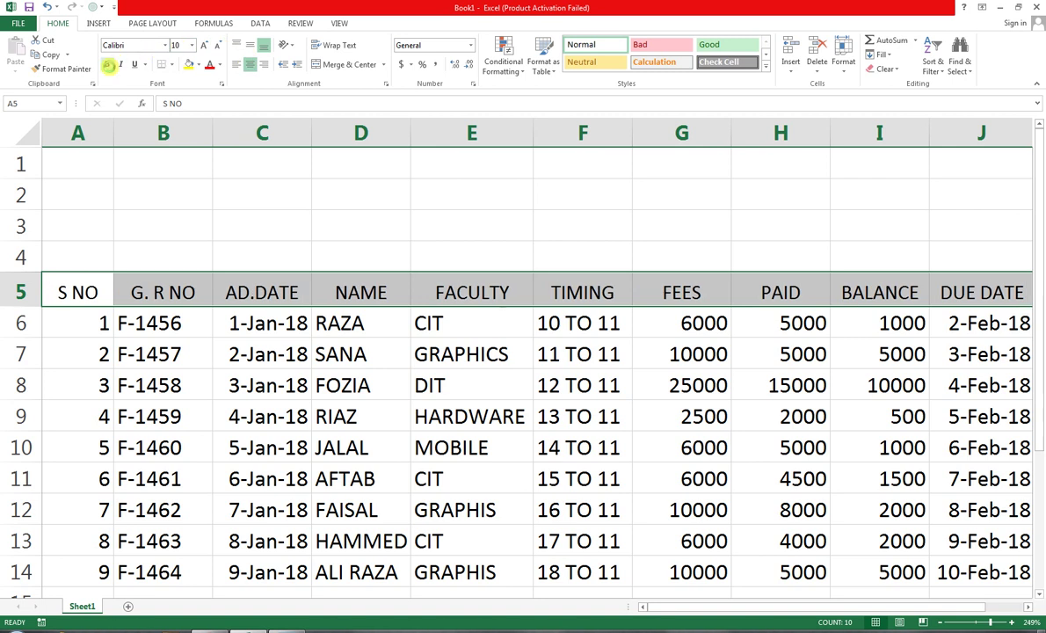
click(107, 65)
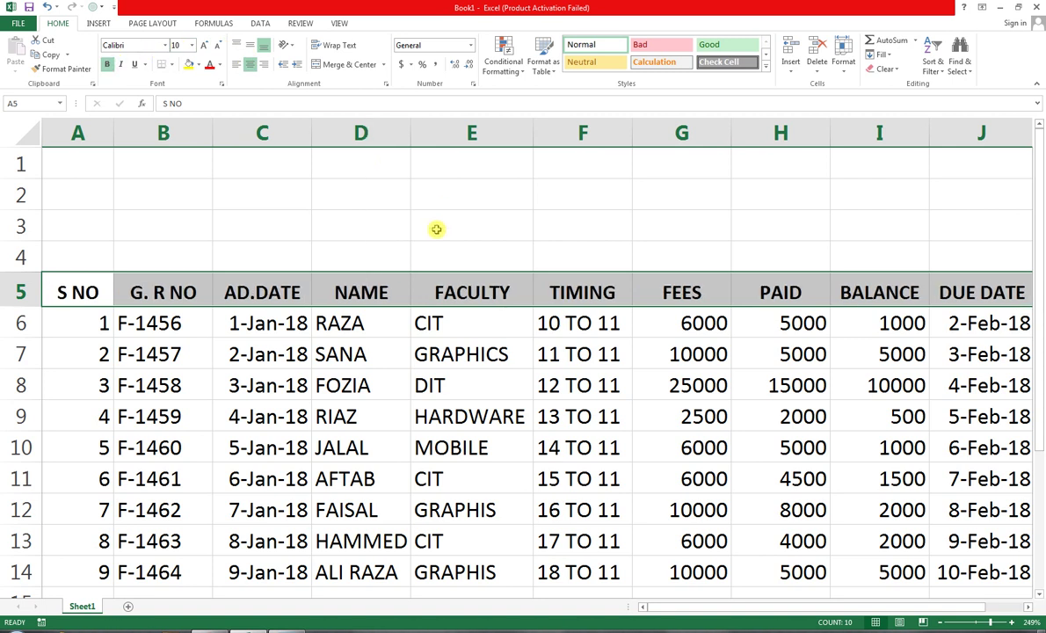
click(134, 64)
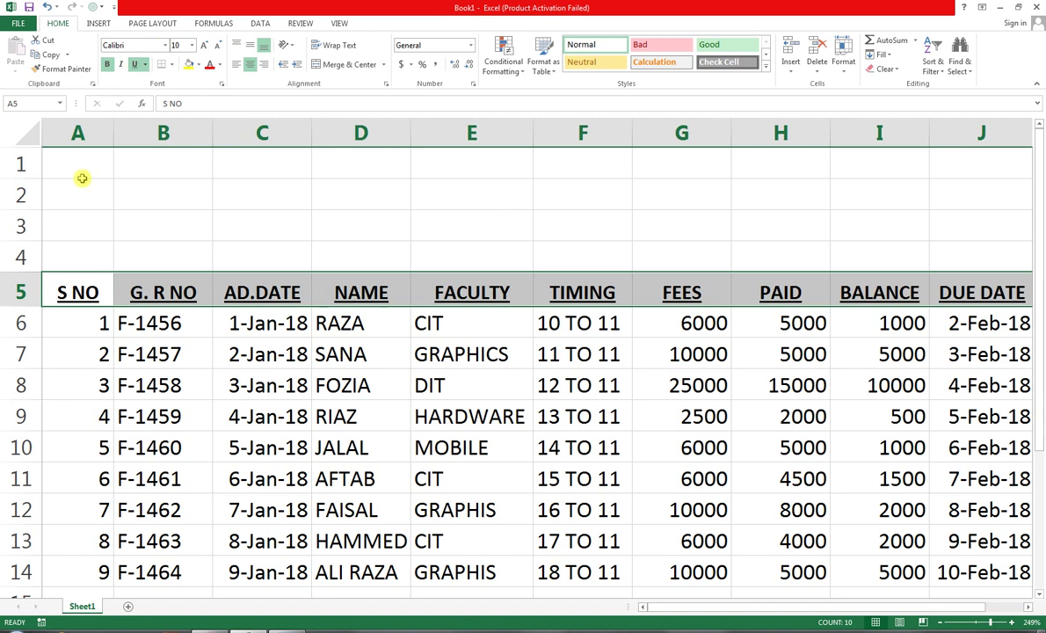
Merge A1:J4, type the title BALANCE RECORD, and middle-align it vertically
drag(44, 164, 987, 234)
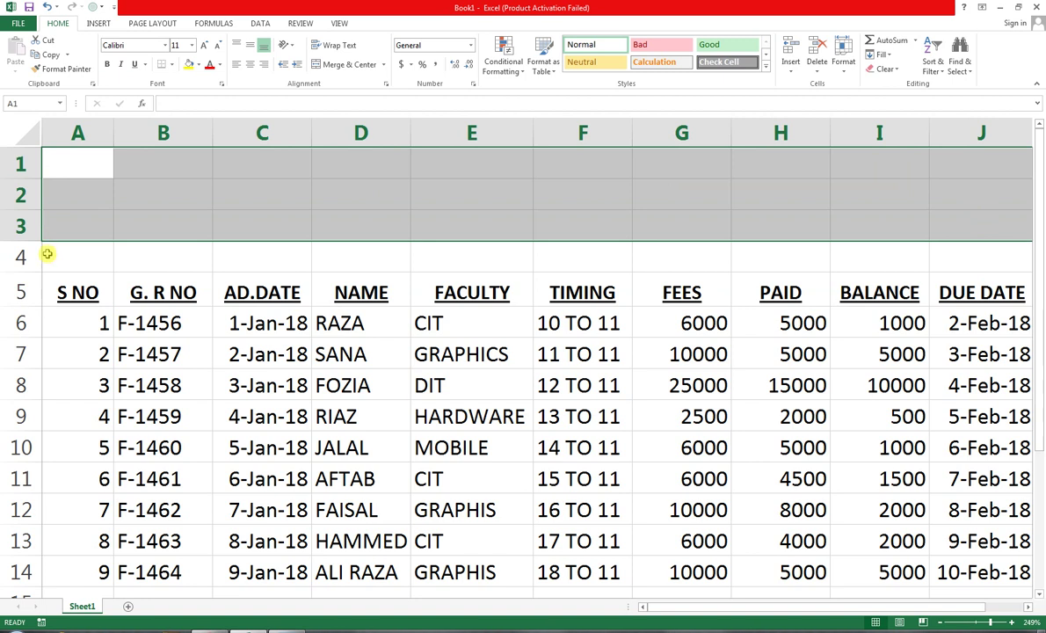
drag(76, 173, 1011, 258)
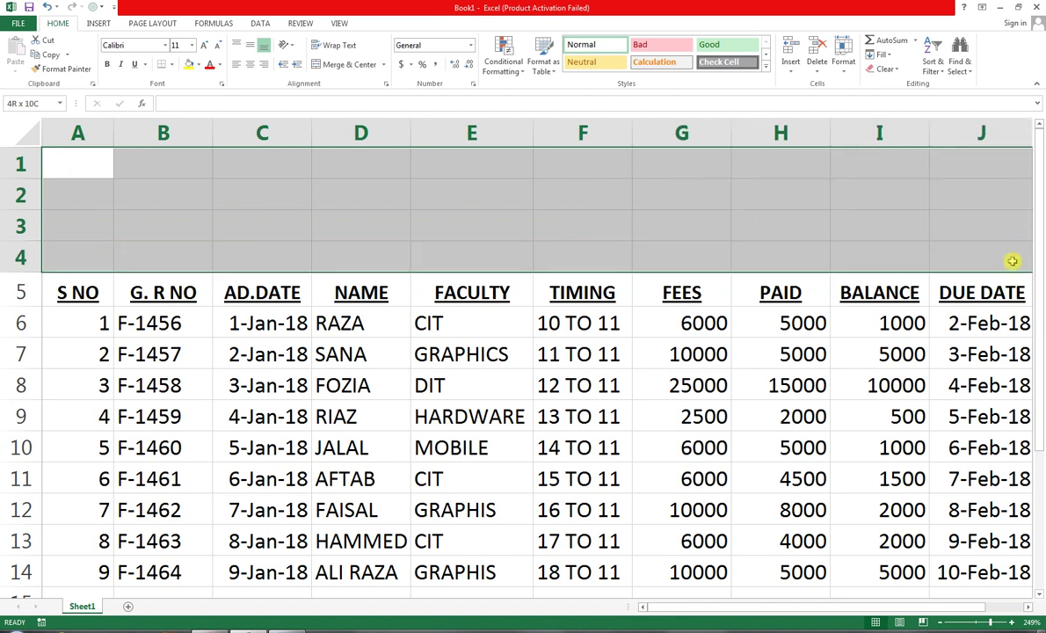
click(335, 68)
text(BA)
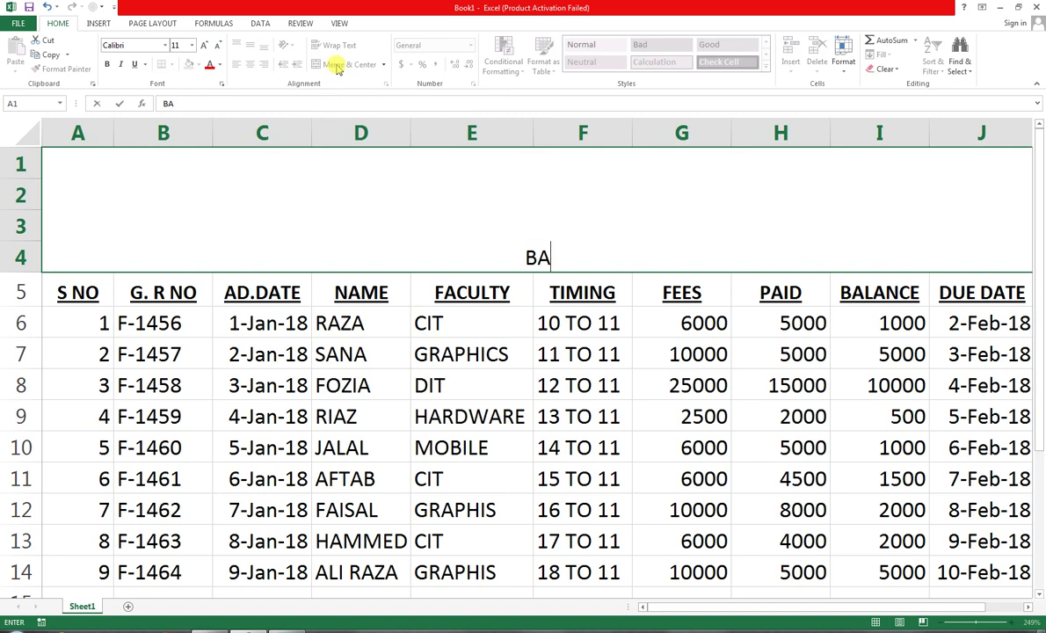
text(LANCE RECORD)
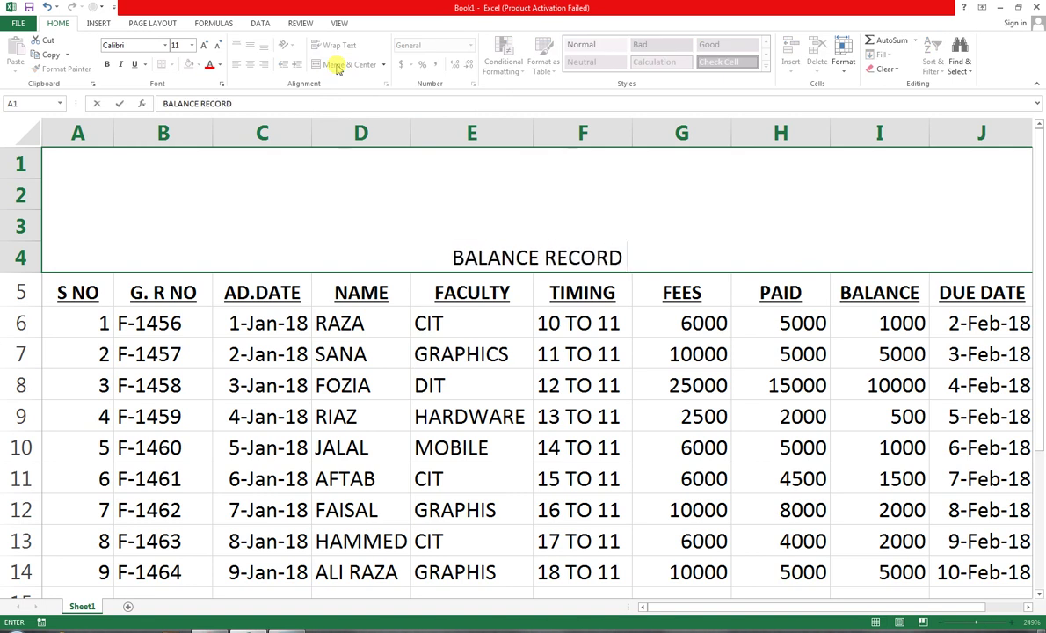
key(Return)
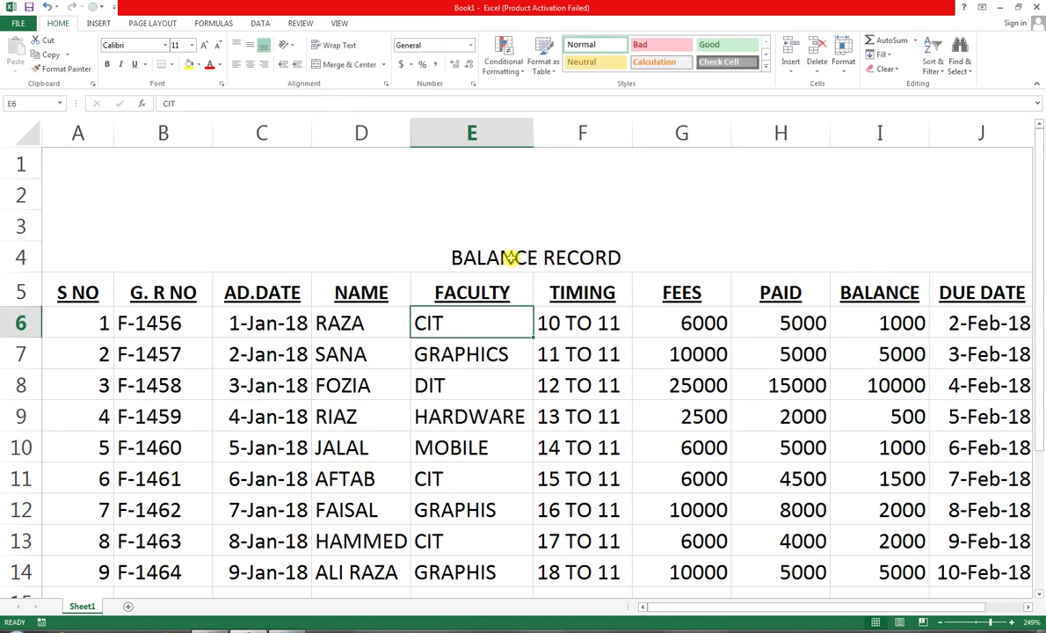
click(510, 256)
click(250, 45)
Set the BALANCE RECORD title font size to 60
click(203, 46)
click(203, 46)
click(203, 46)
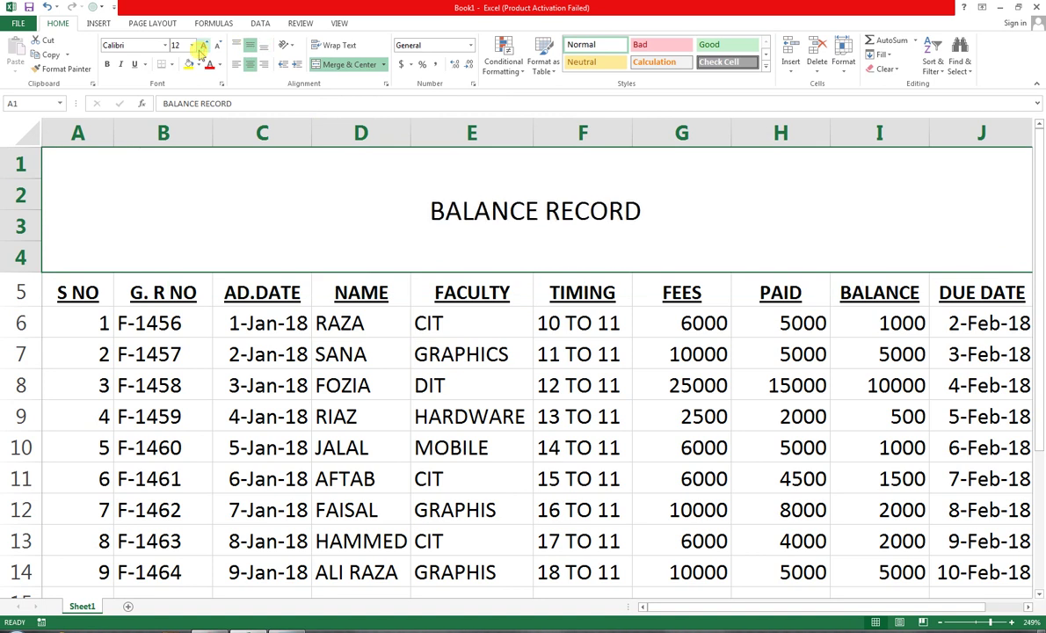
click(203, 46)
click(203, 45)
click(203, 45)
click(203, 46)
click(203, 46)
click(203, 46)
click(203, 46)
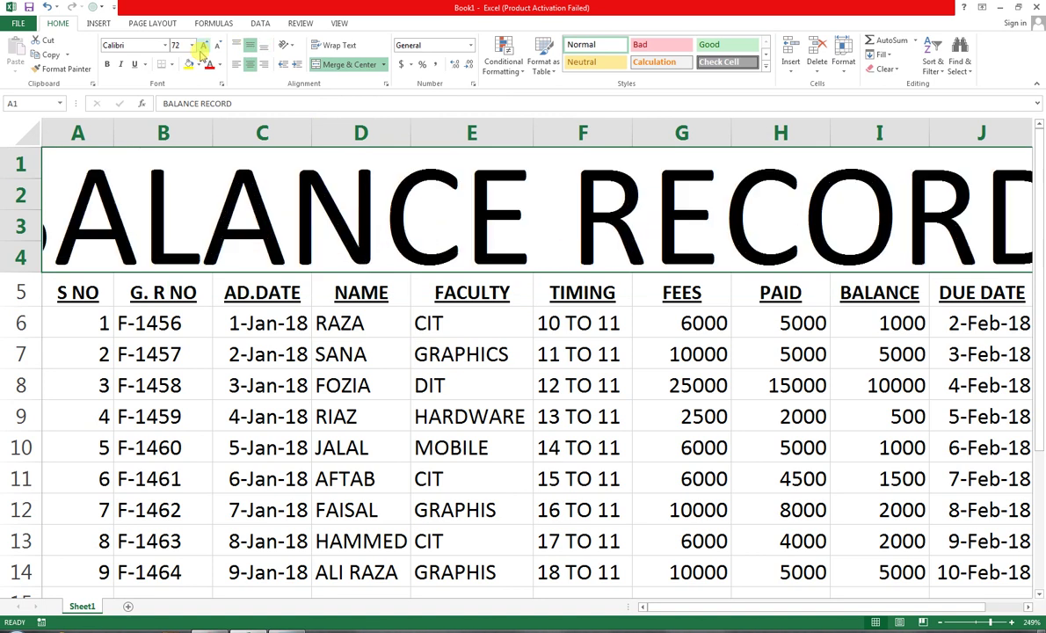
click(181, 45)
text(5)
key(Return)
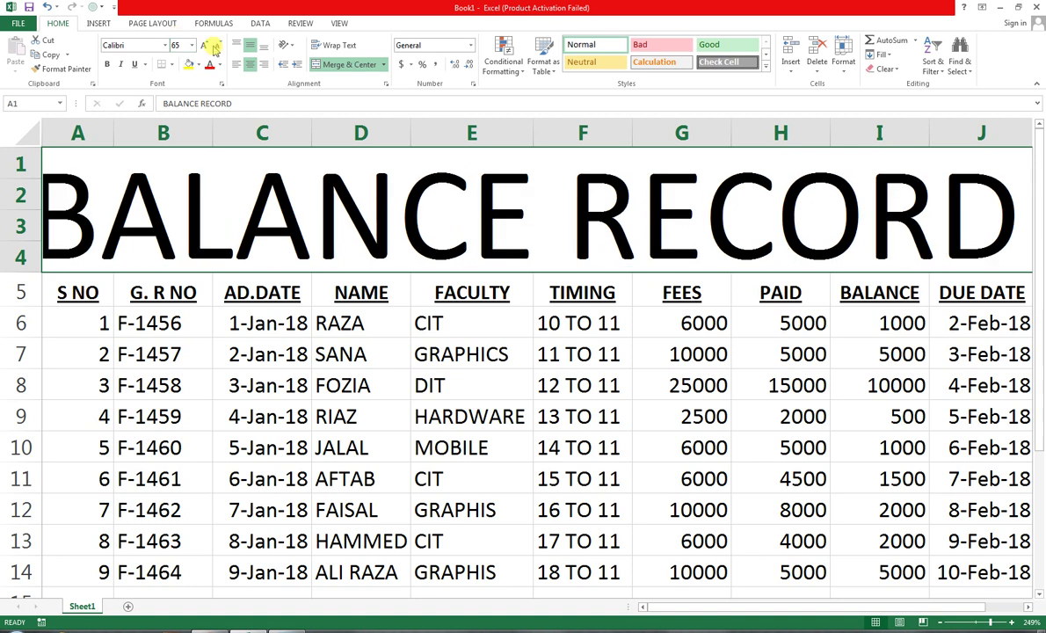
click(214, 47)
click(204, 47)
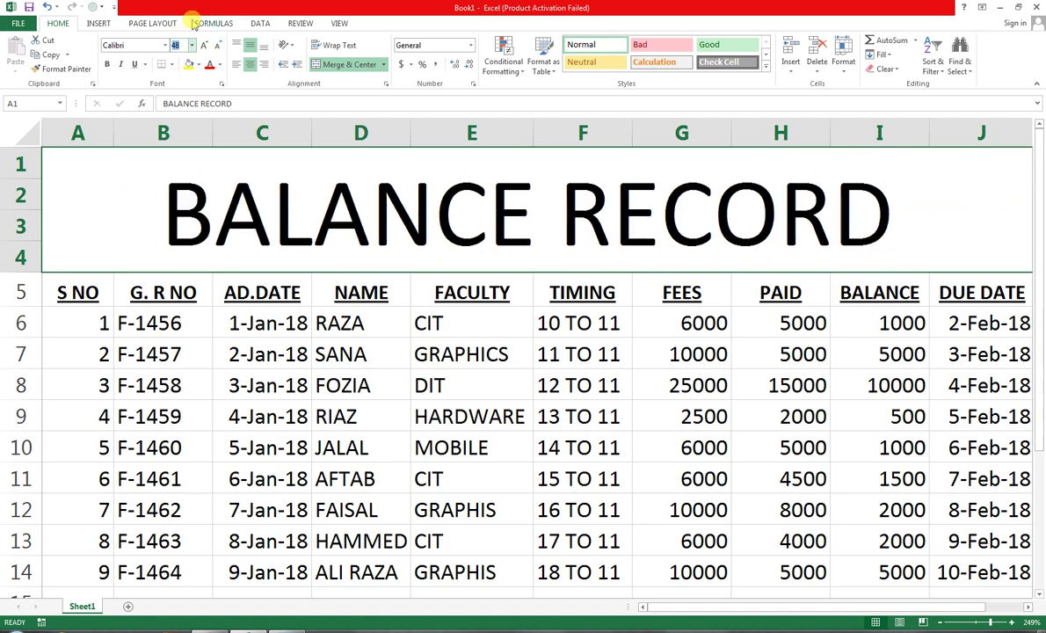
Give the row 5 headers a black fill with white text
click(189, 321)
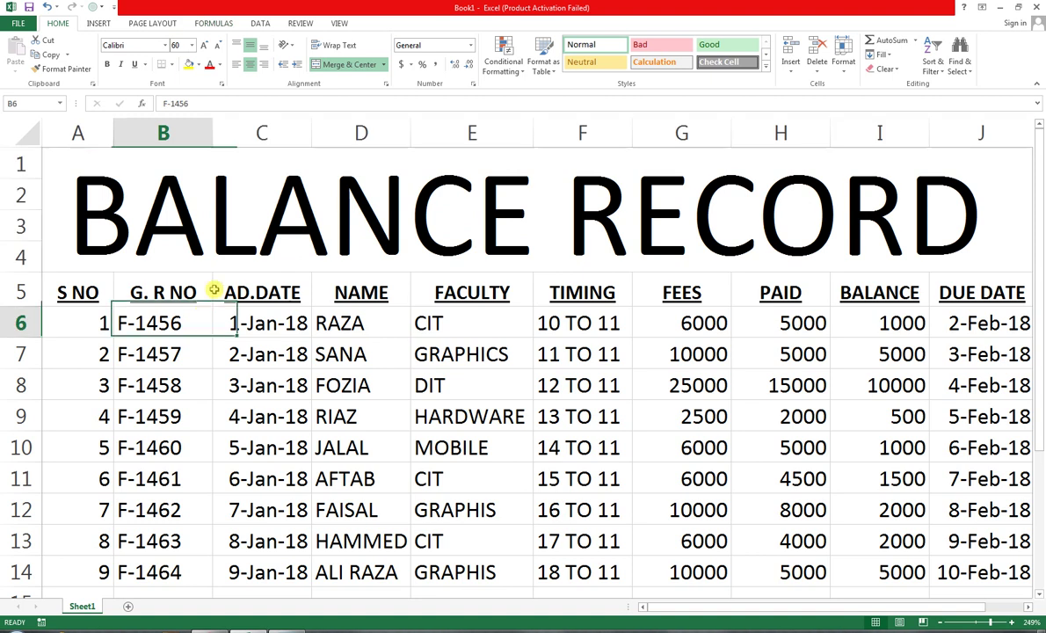
mouse_move(86, 292)
mouse_down()
mouse_move(1042, 299)
mouse_move(804, 293)
mouse_up()
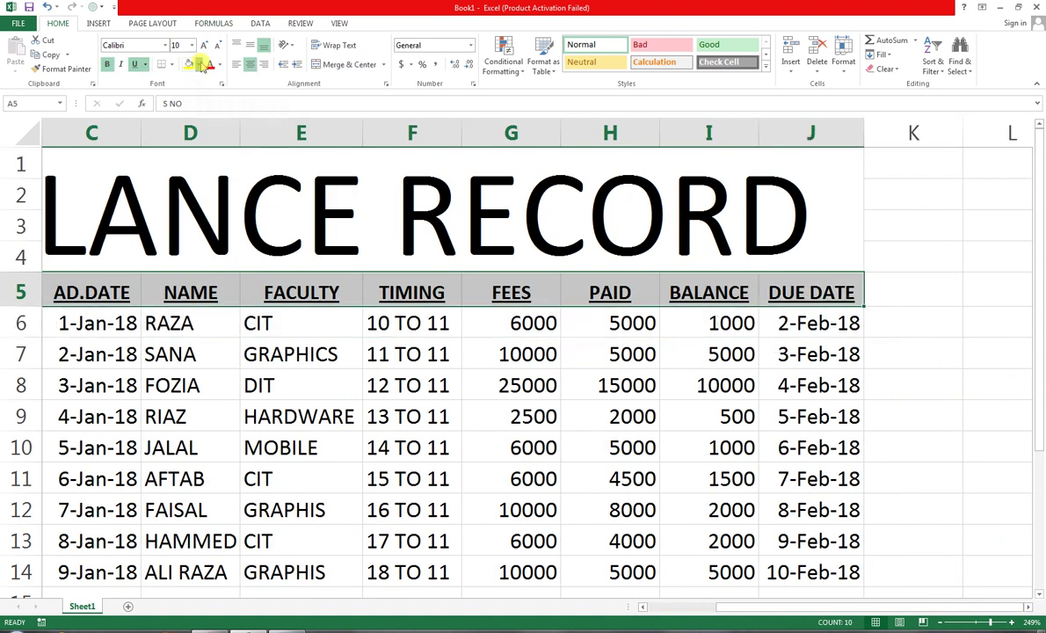
click(197, 65)
click(195, 91)
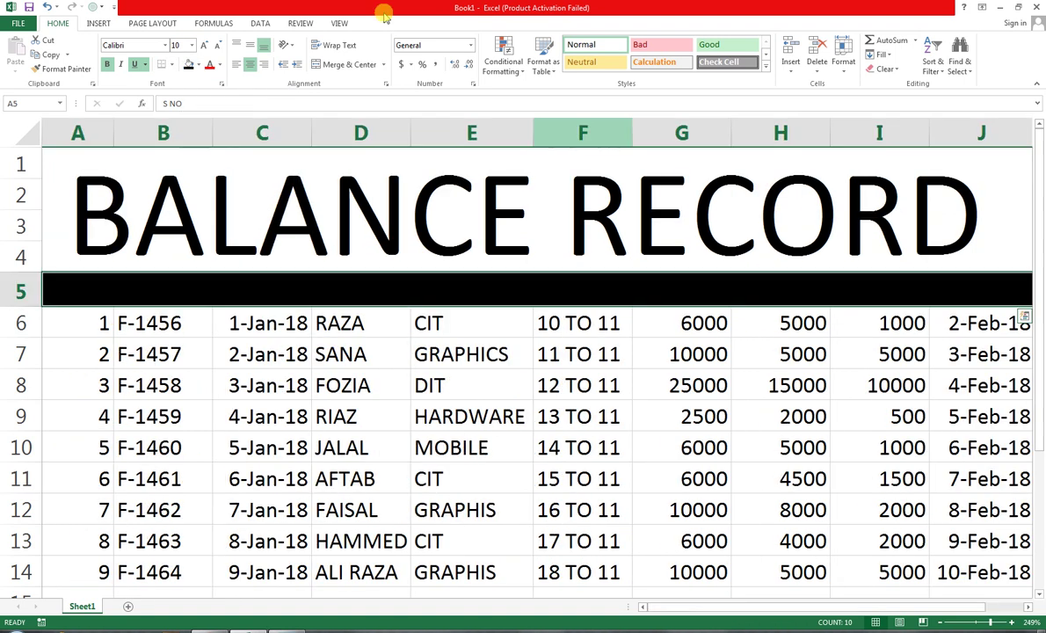
click(220, 67)
click(212, 99)
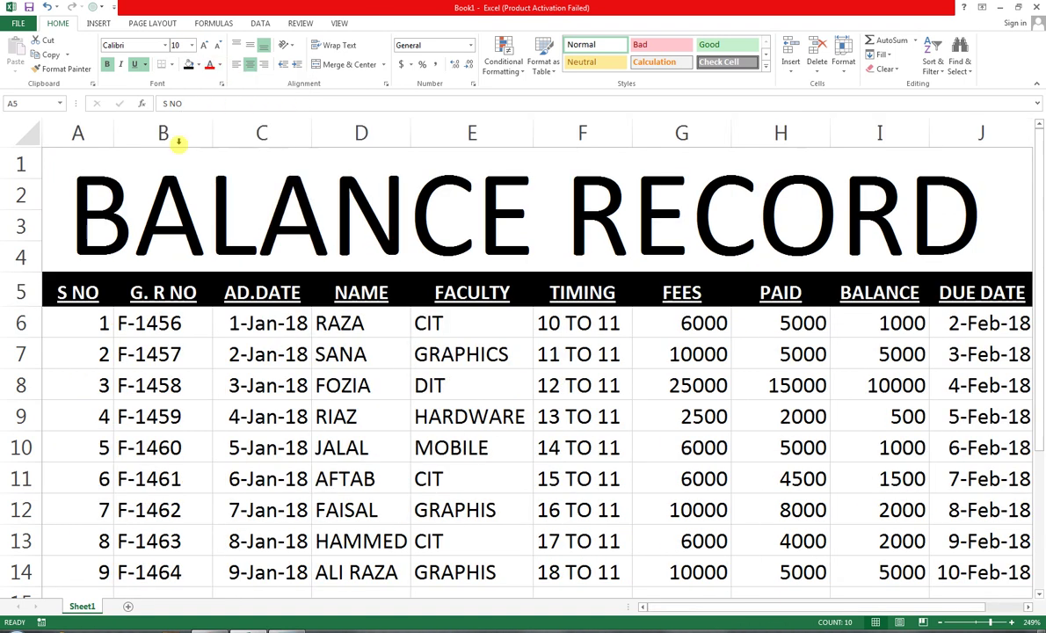
Give the title banner a dark blue fill with white text
key(ctrl+u)
click(163, 175)
click(199, 65)
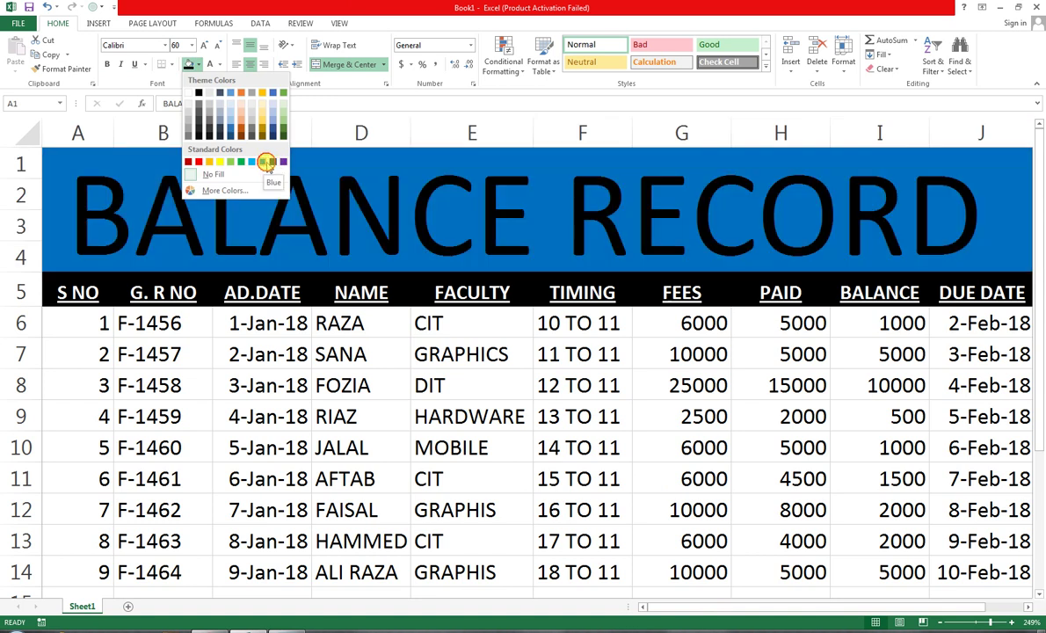
click(273, 163)
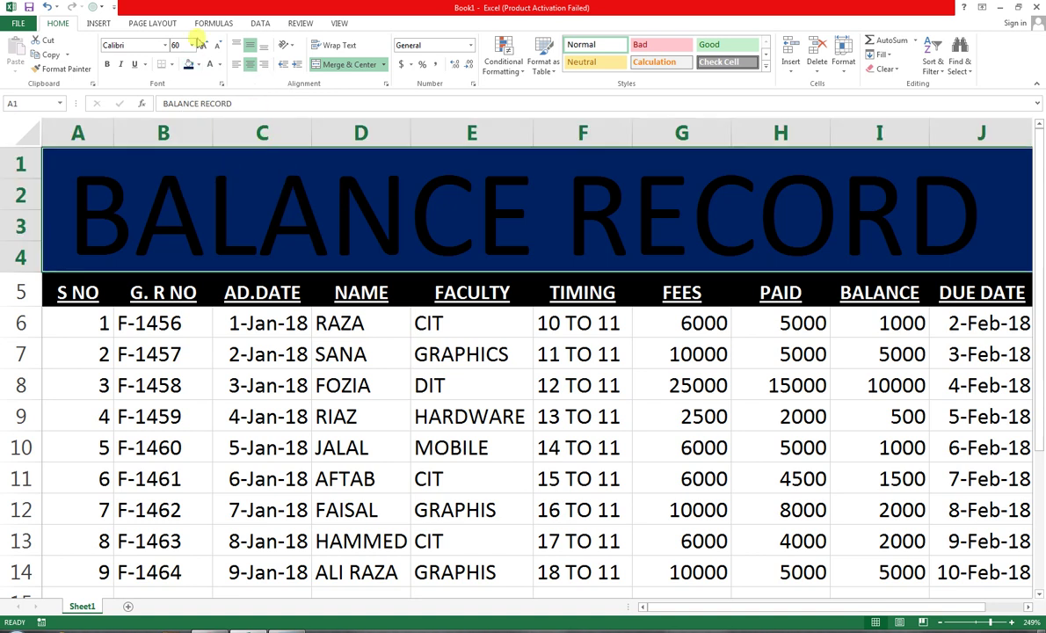
click(211, 65)
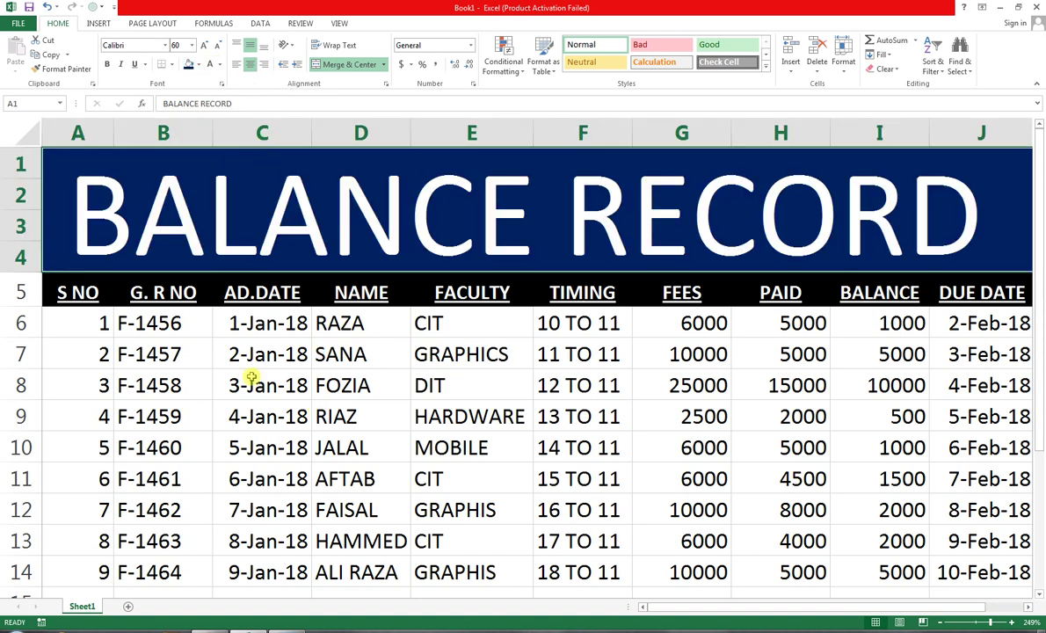
Apply All Borders to the student data range A6:J14, then switch to the browser
mouse_move(70, 321)
mouse_down()
mouse_move(946, 552)
mouse_move(976, 570)
mouse_up()
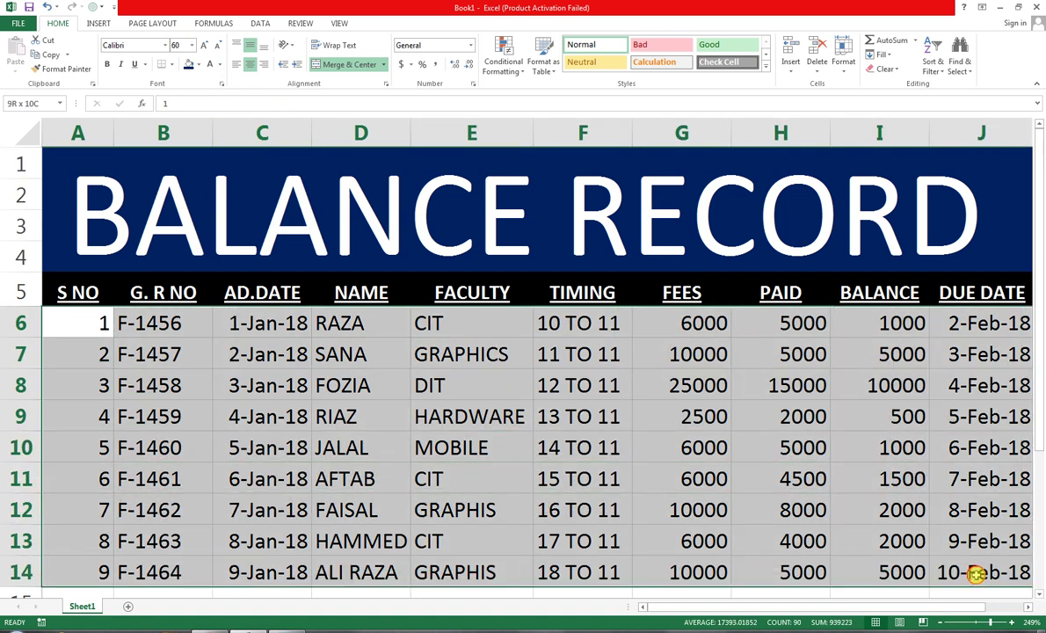
click(171, 64)
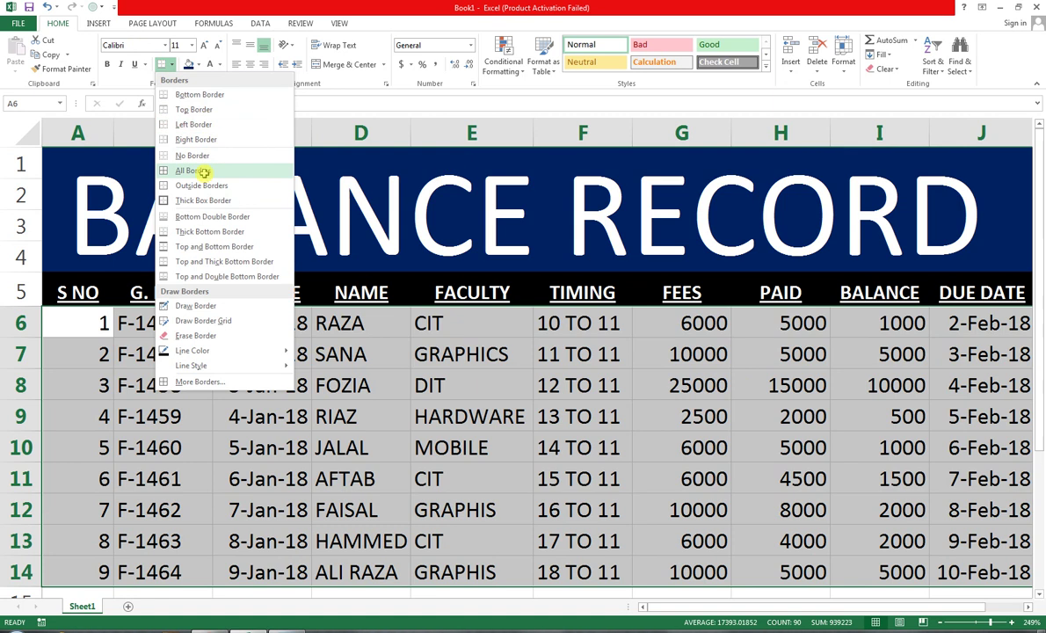
click(204, 171)
click(549, 406)
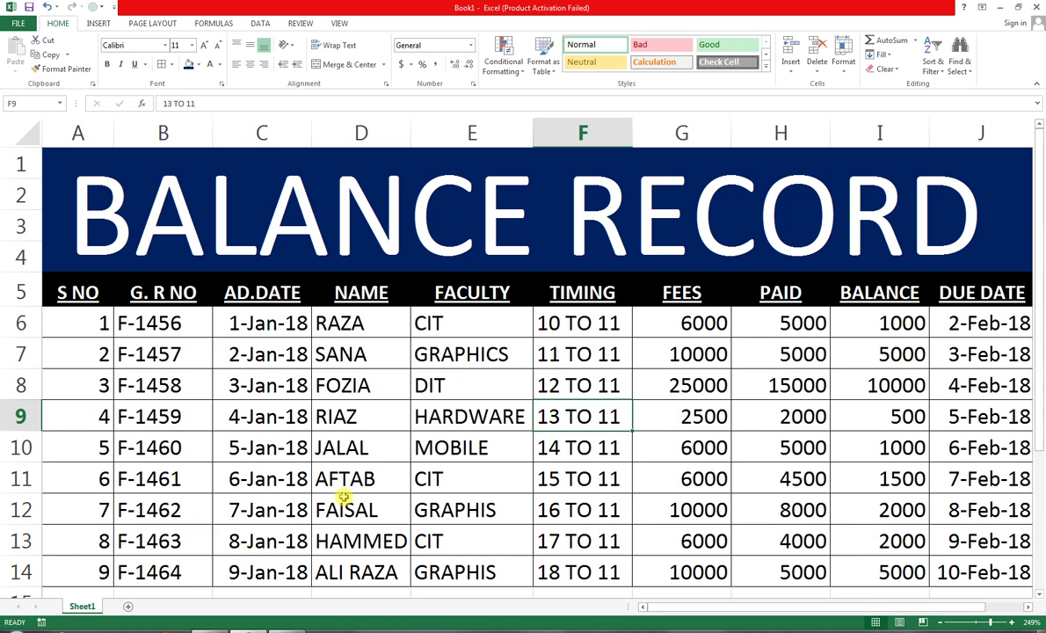
key(alt+Tab)
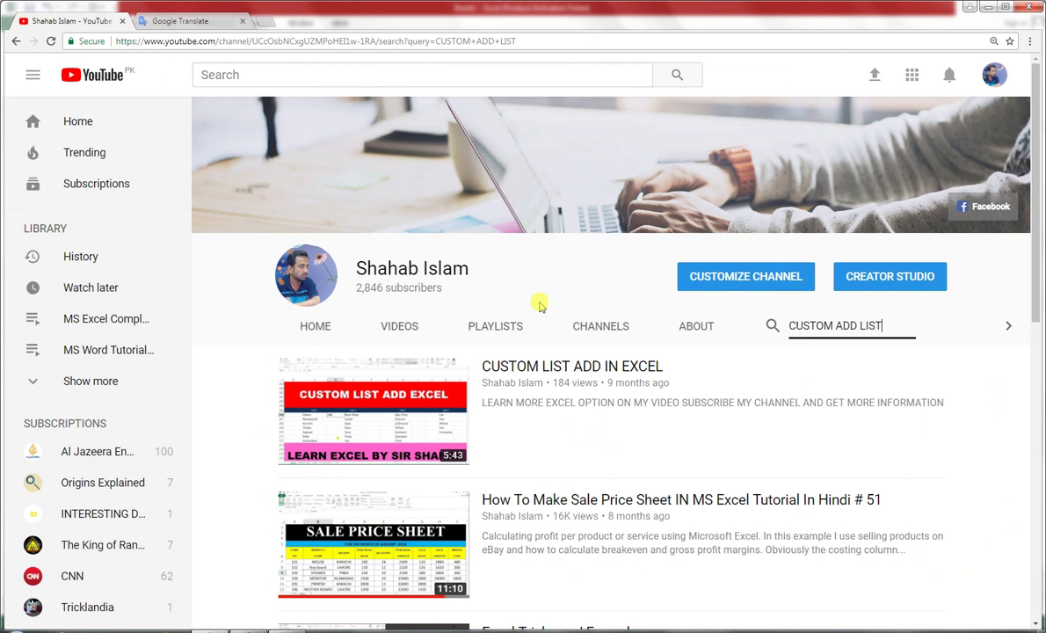
Show the channel's uploaded videos, newest first, and browse the list starting with #90 MONTH WISE SALE
click(381, 324)
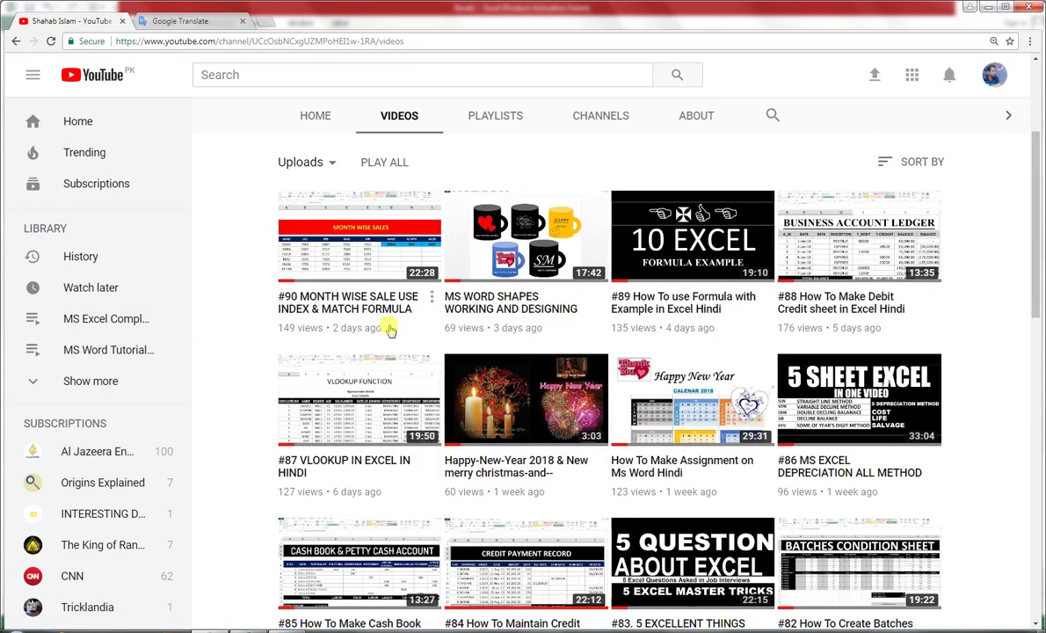
scroll(393, 319, up, 3)
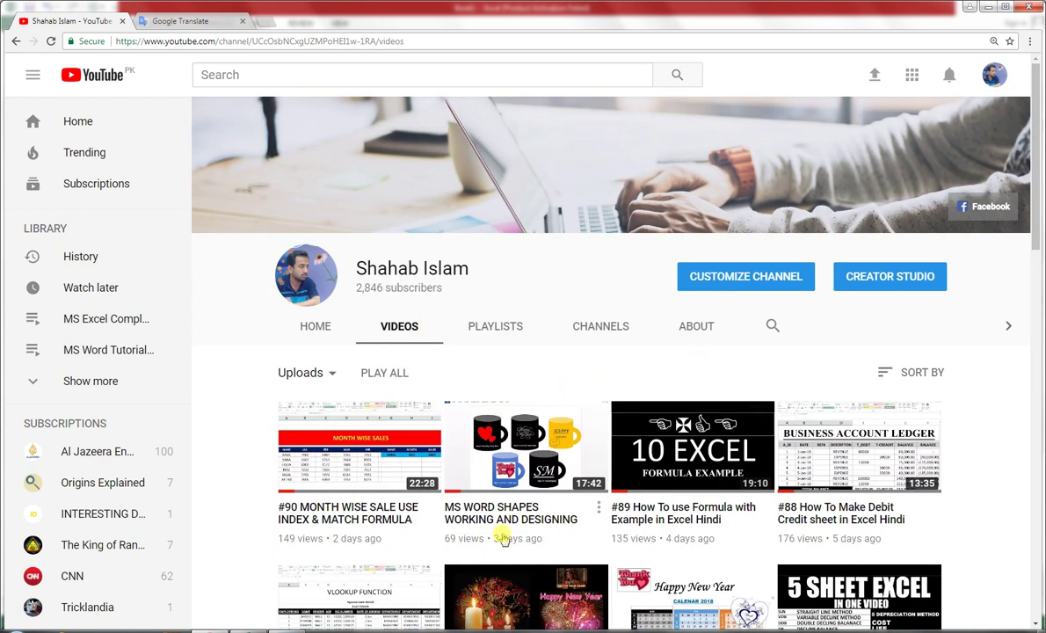
scroll(467, 498, down, 1)
scroll(466, 482, down, 2)
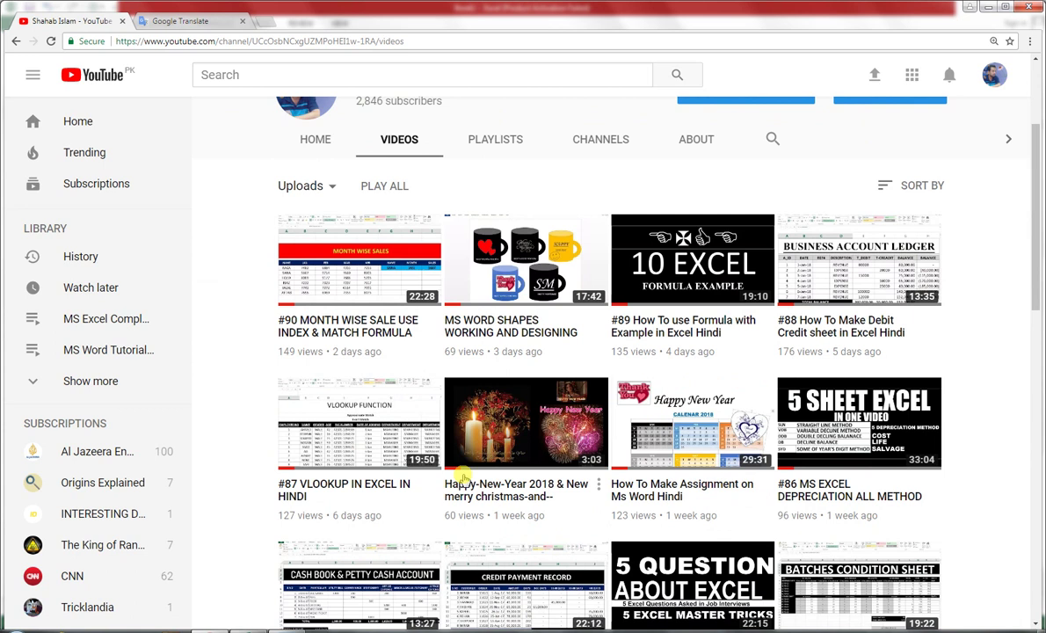
scroll(463, 478, up, 2)
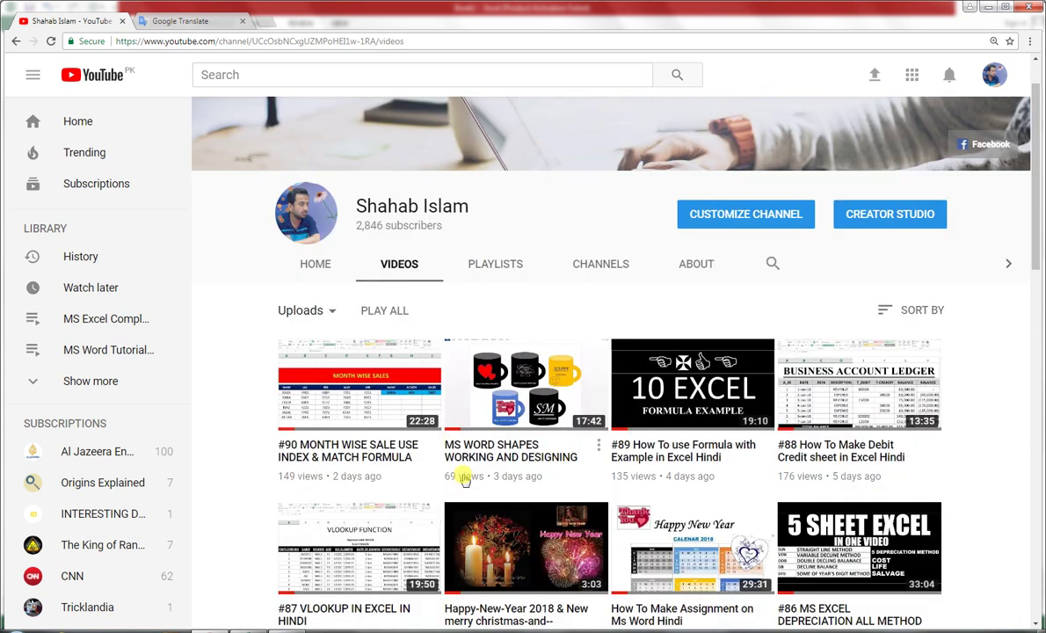